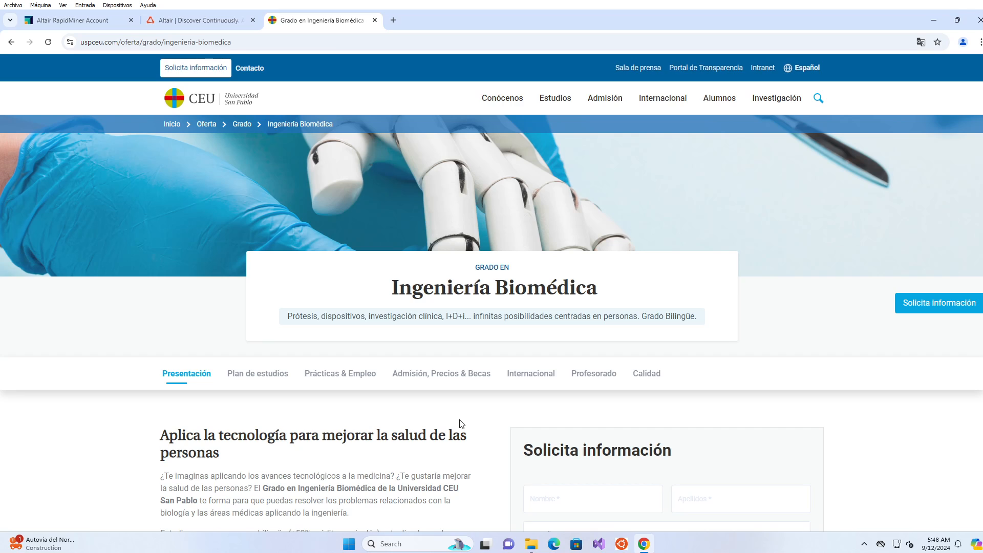
Run ai-studio-2024.1.0-win64-install.exe from Downloads, accept the licence and install to the default folder.
click(532, 544)
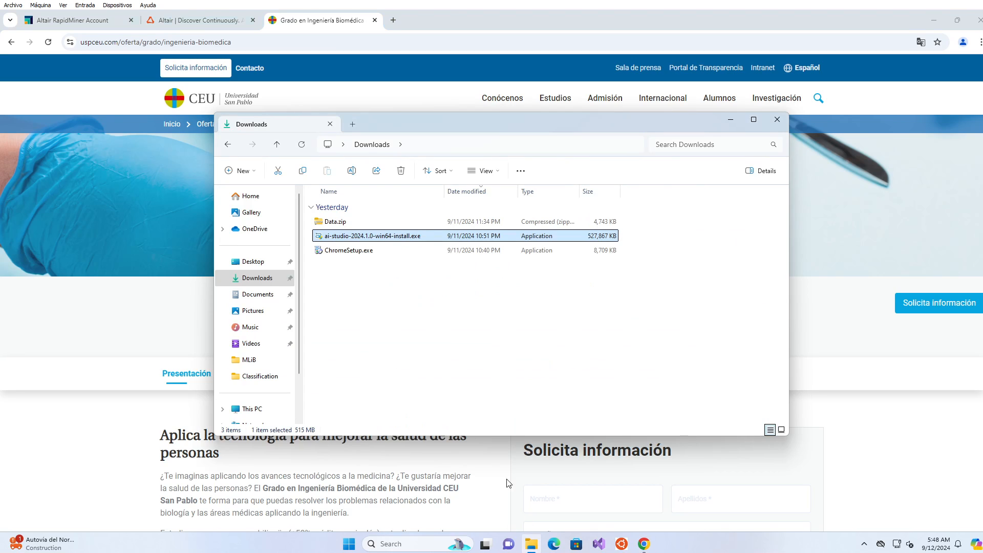
click(415, 236)
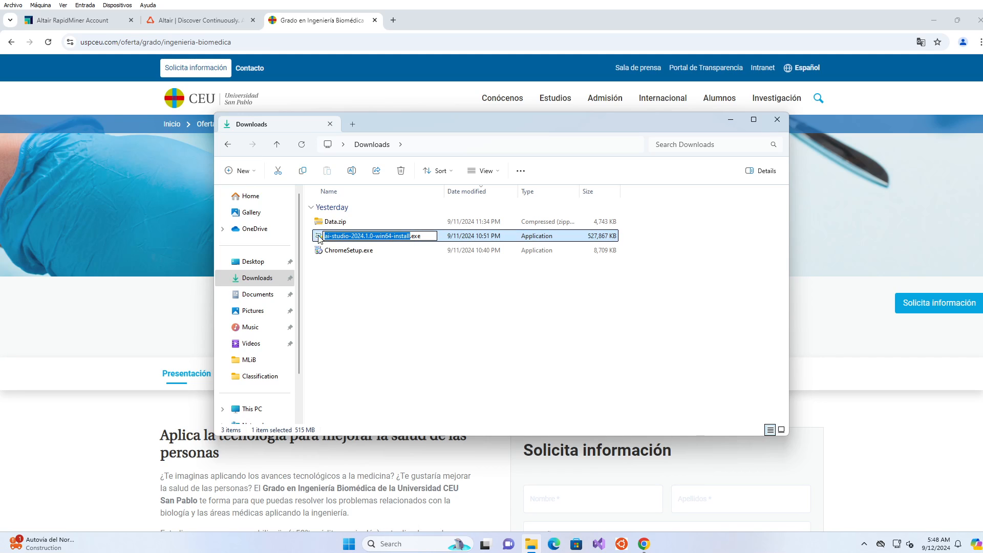
click(316, 239)
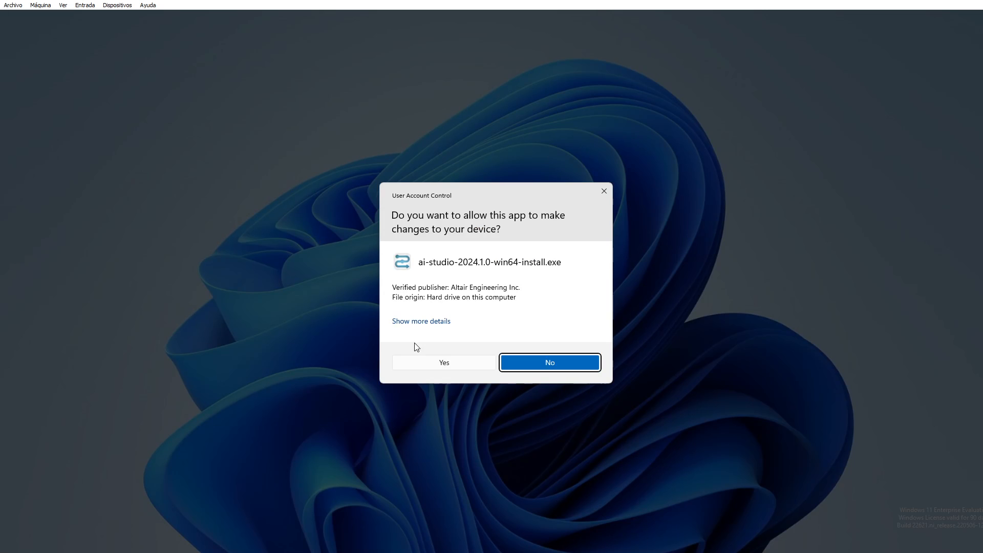
click(442, 365)
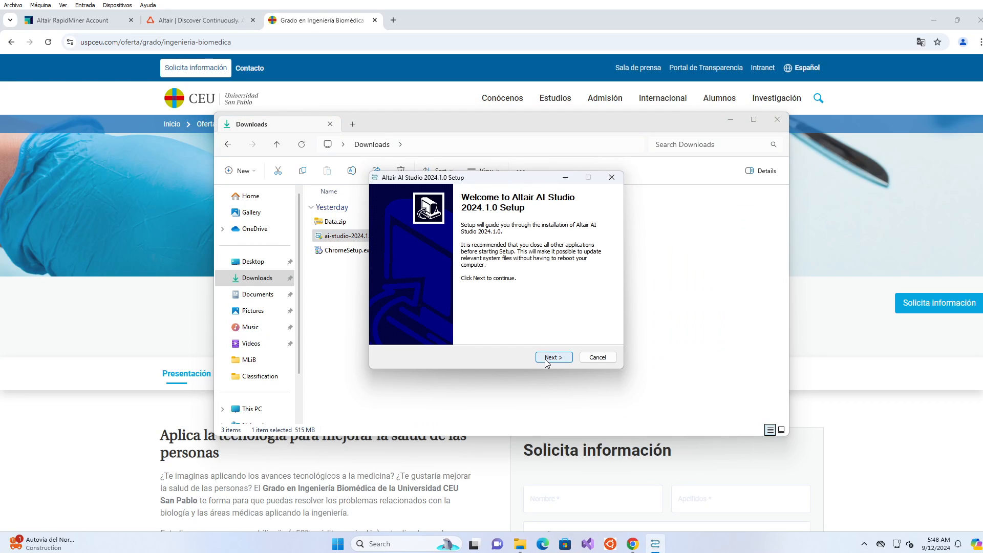
click(545, 359)
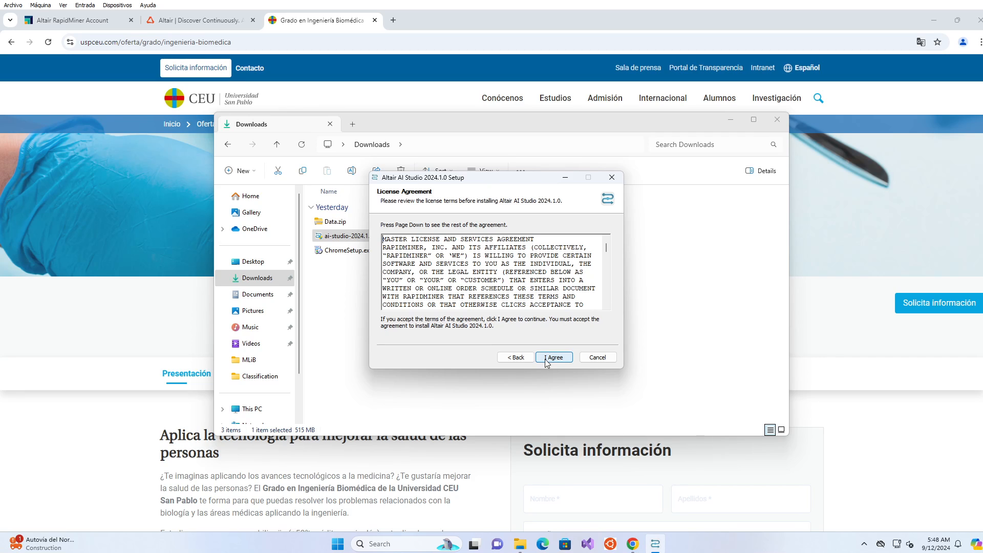
click(544, 359)
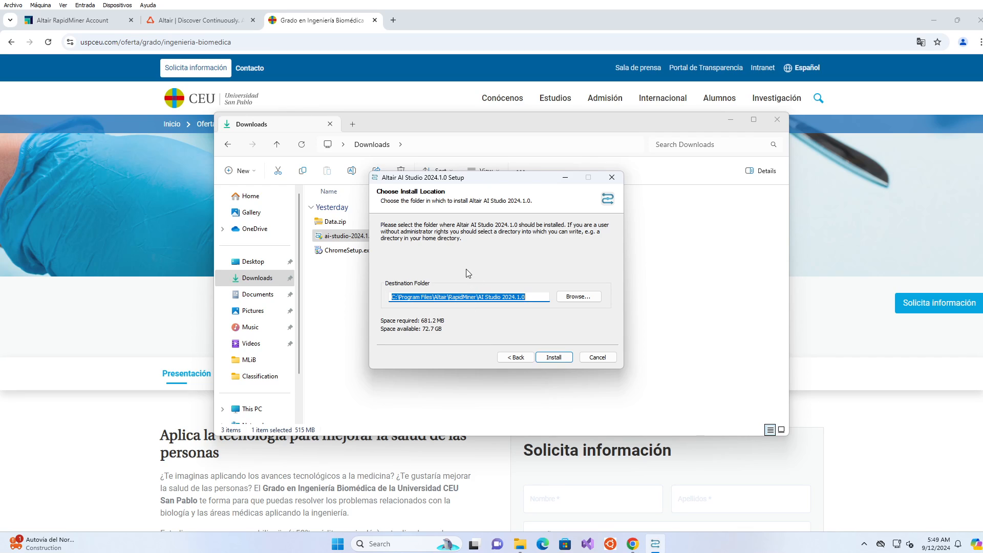
click(555, 358)
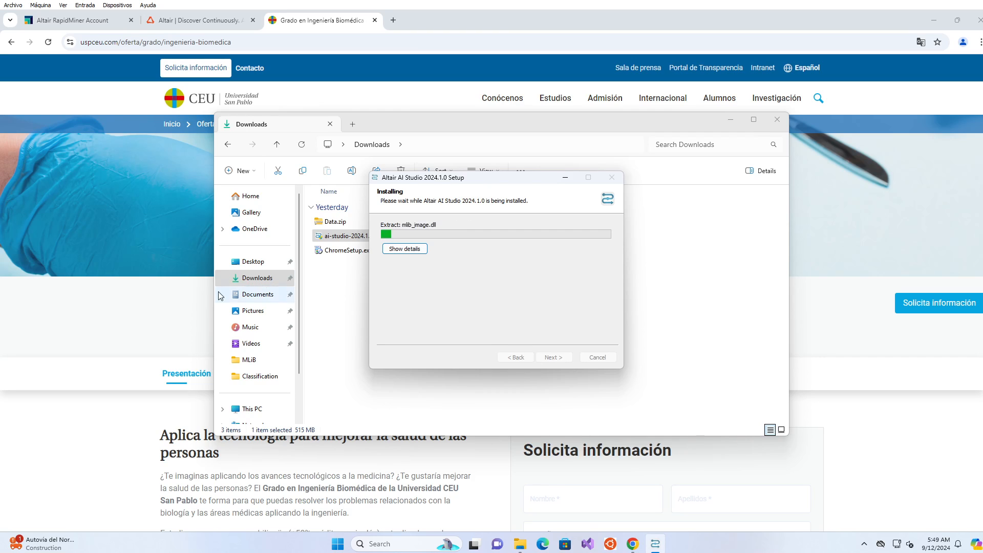
click(172, 300)
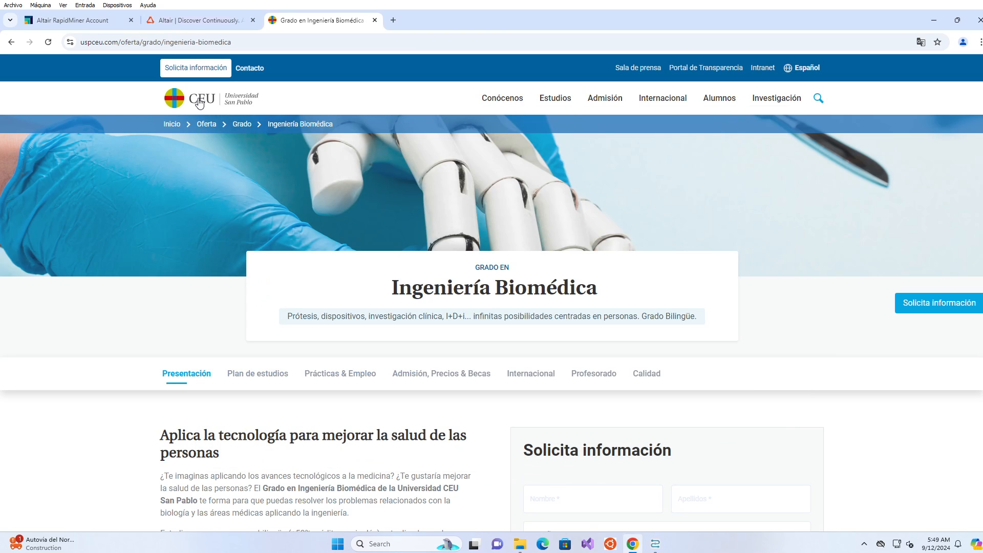
Open the Altair RapidMiner Platform page via Products > Data Analytics & AI > Browse Products.
click(196, 22)
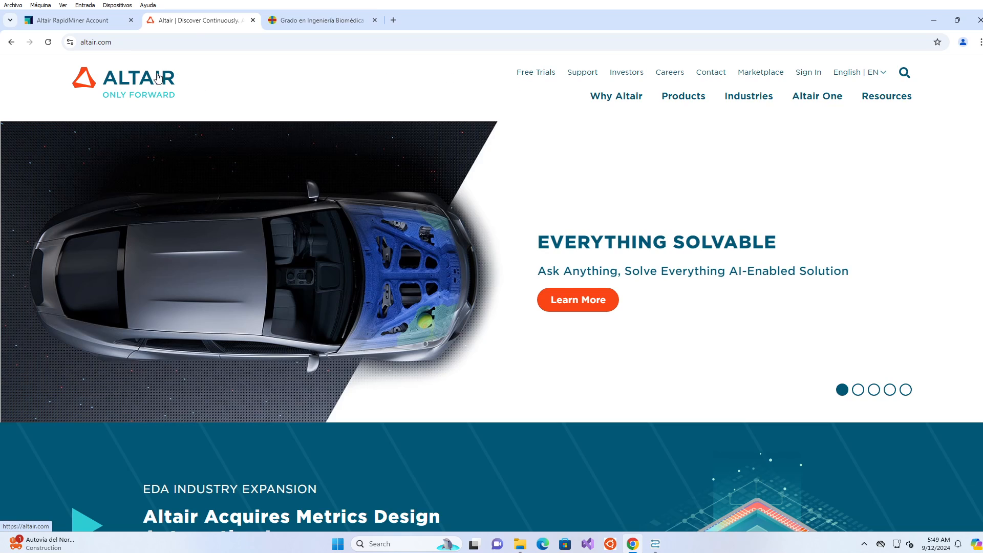
mouse_move(629, 98)
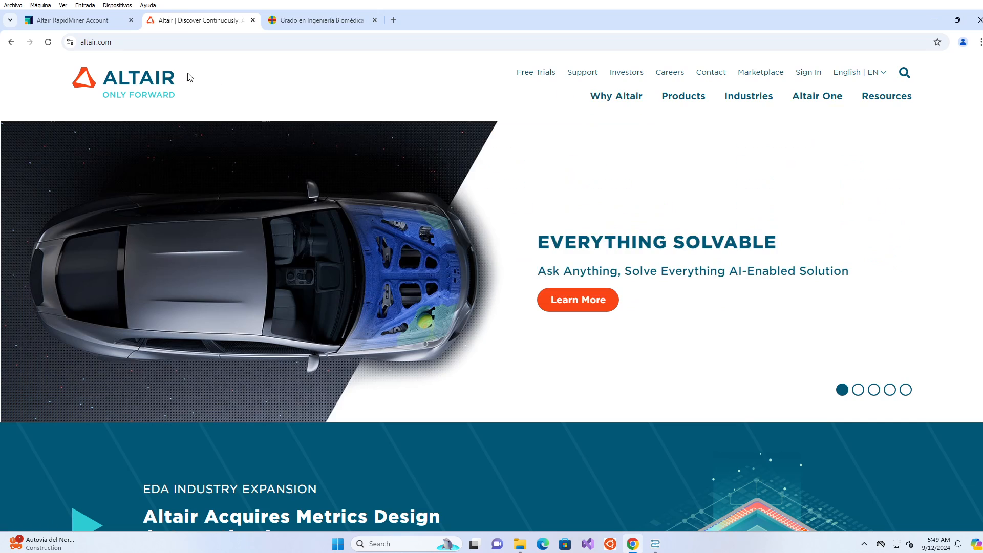
mouse_move(666, 97)
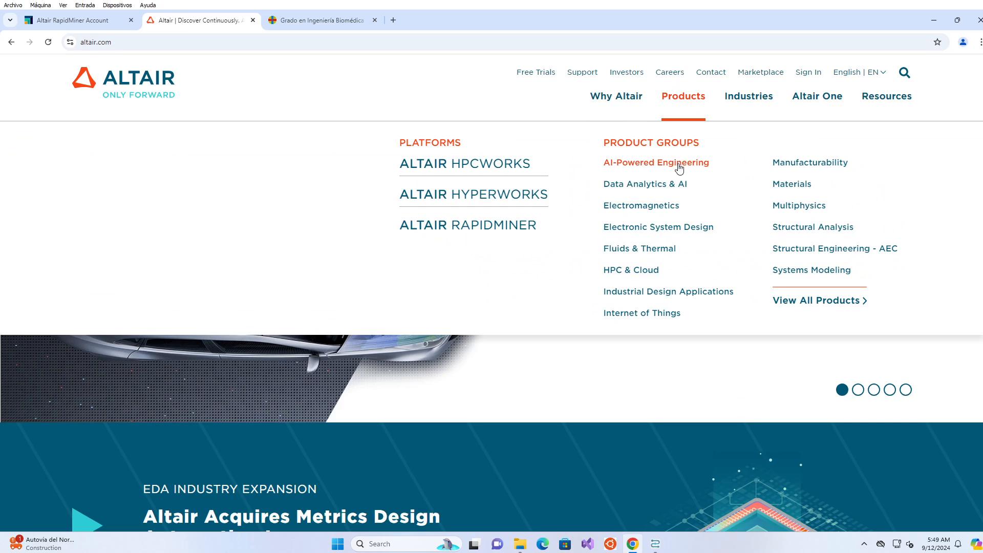
click(649, 189)
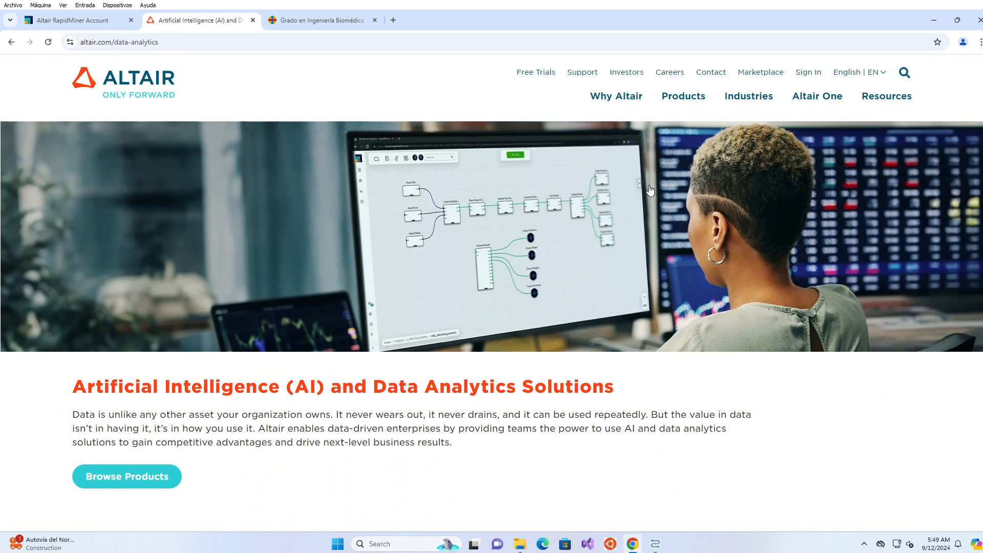
click(138, 484)
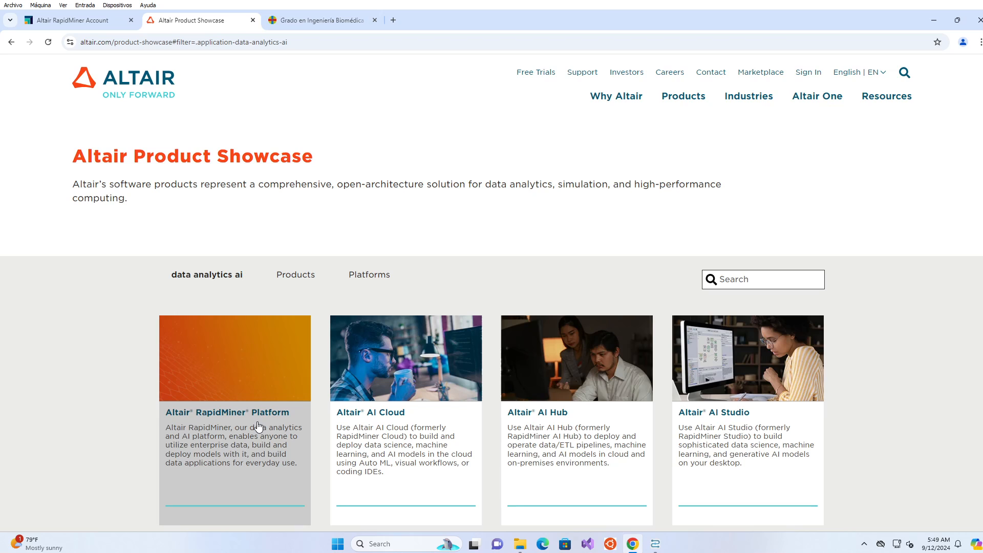
click(258, 426)
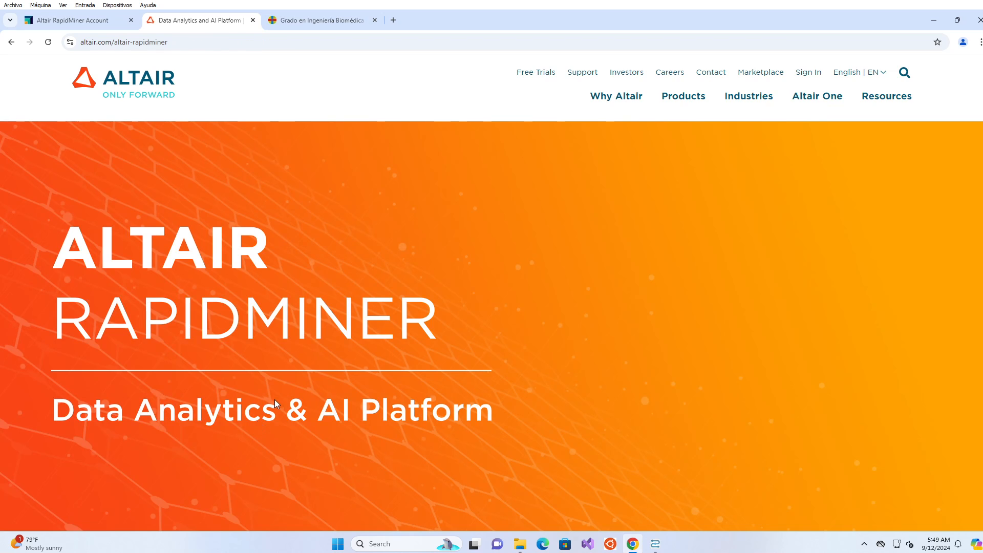
scroll(509, 330, down, 10)
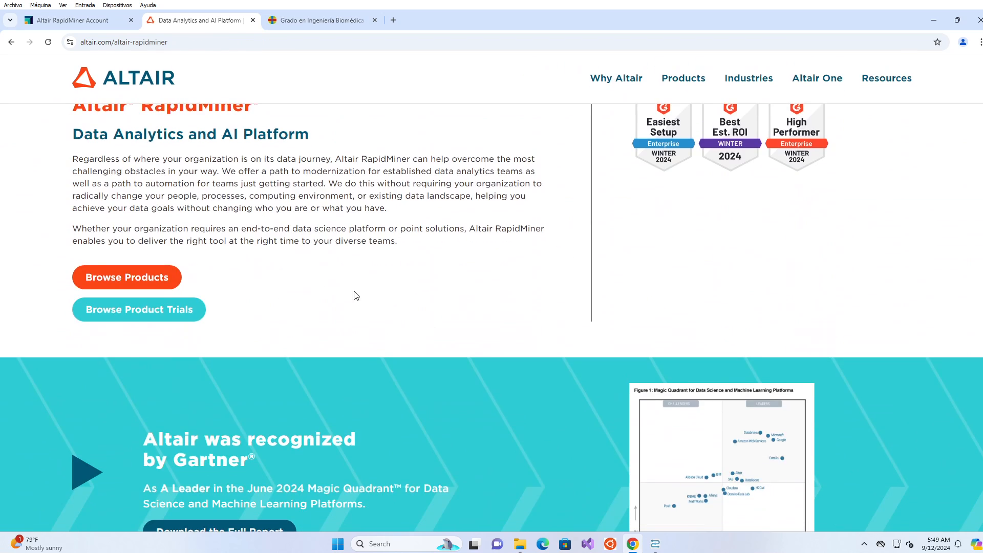
scroll(353, 294, up, 10)
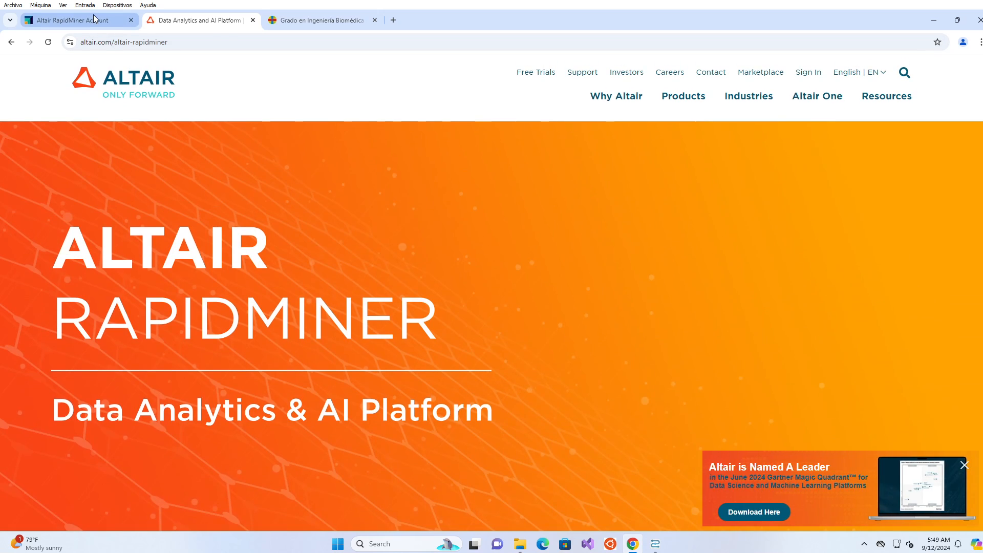
Sign in to the Altair RapidMiner Account with the saved credentials after glancing at the registration form.
click(94, 20)
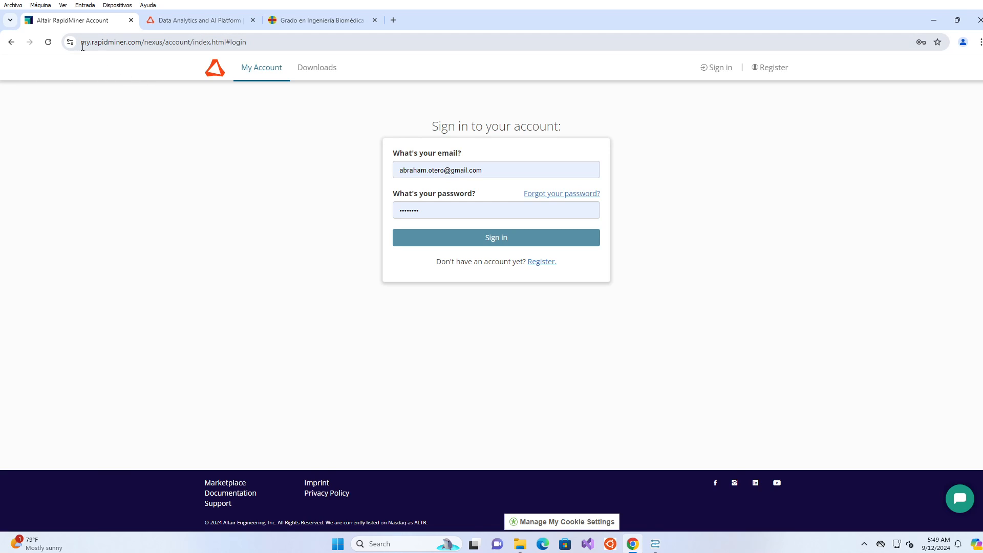
click(550, 263)
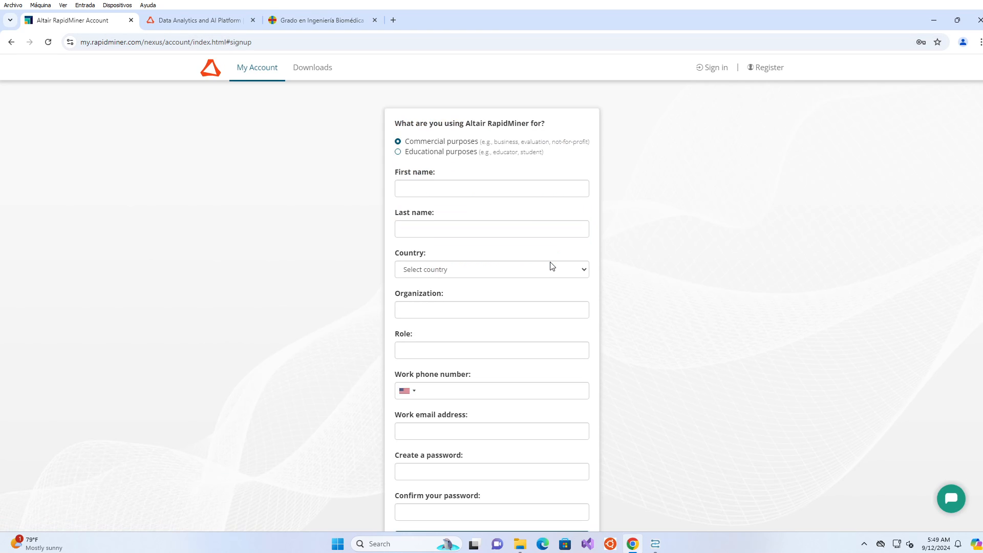
scroll(690, 283, down, 3)
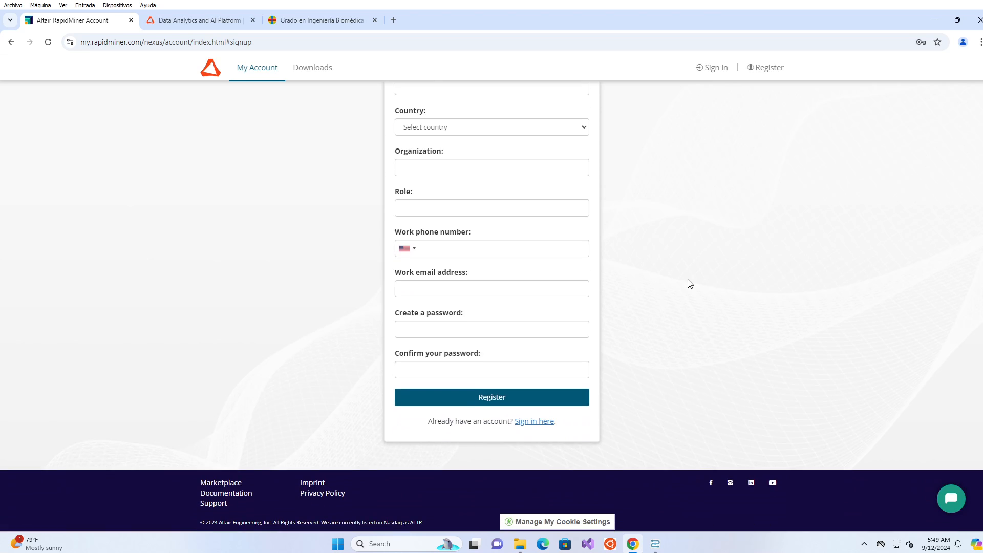
scroll(690, 283, up, 2)
scroll(689, 283, down, 2)
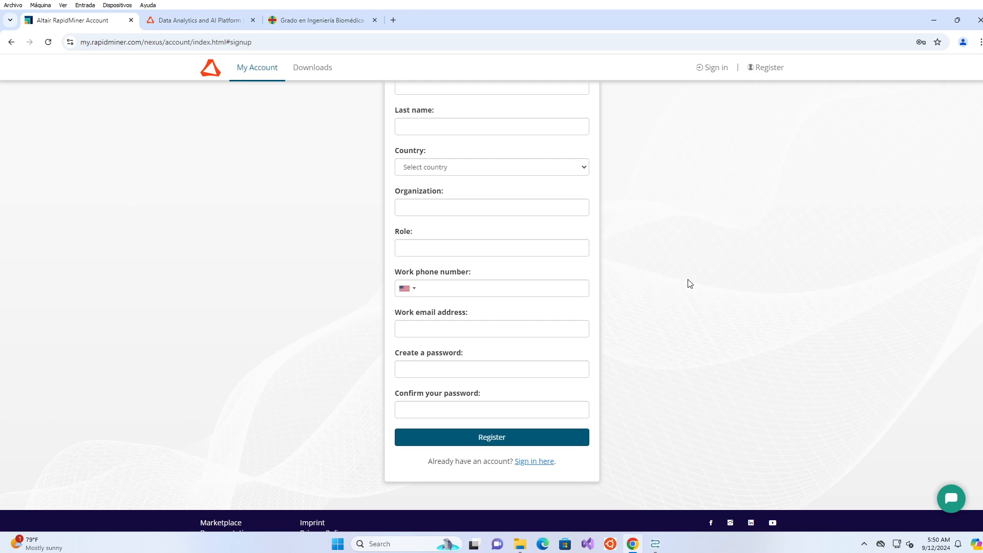
scroll(690, 283, up, 2)
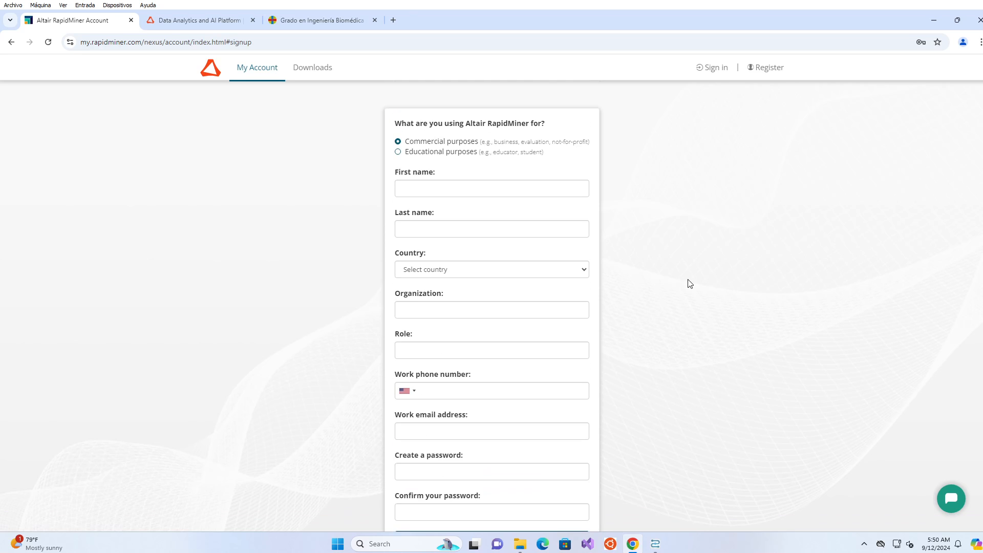
scroll(690, 283, down, 2)
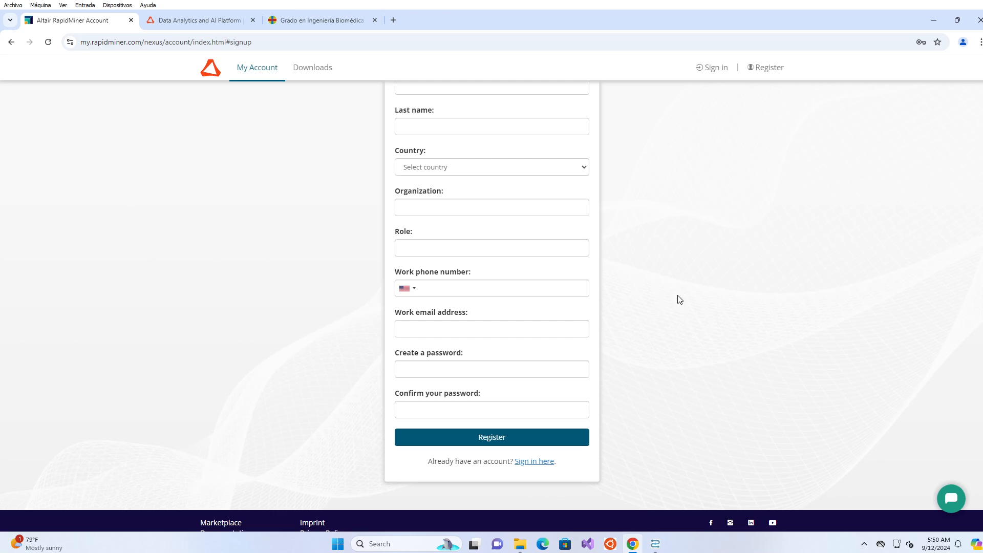
click(535, 461)
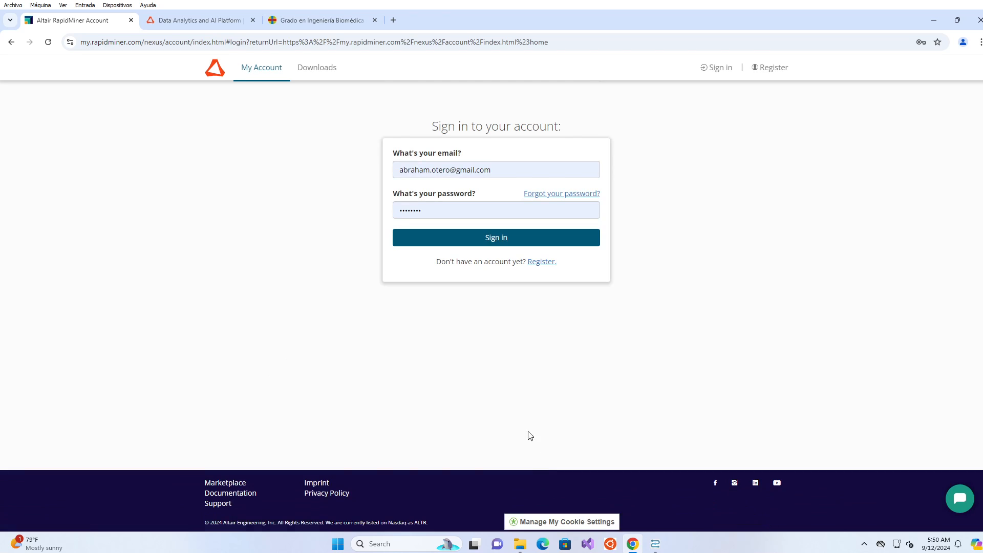
click(462, 235)
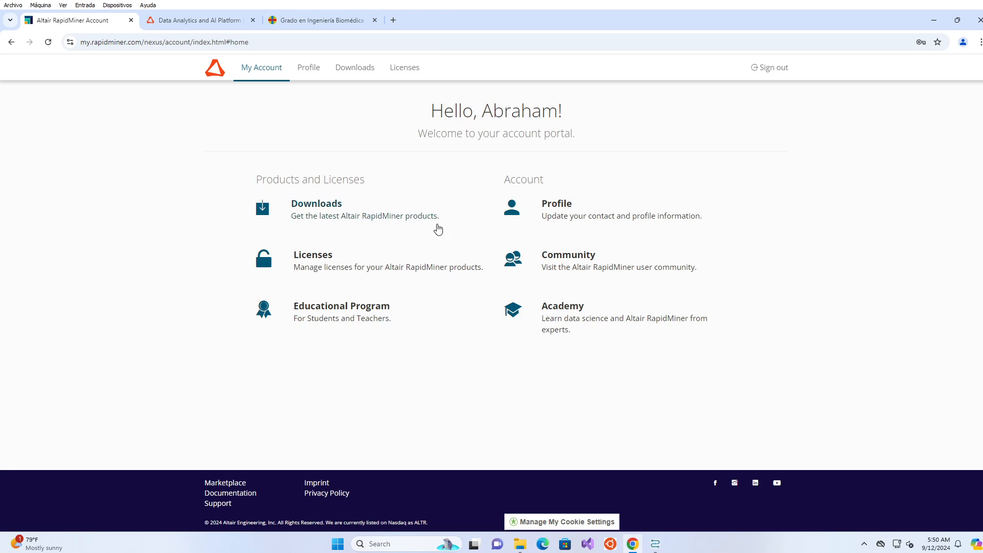
click(315, 213)
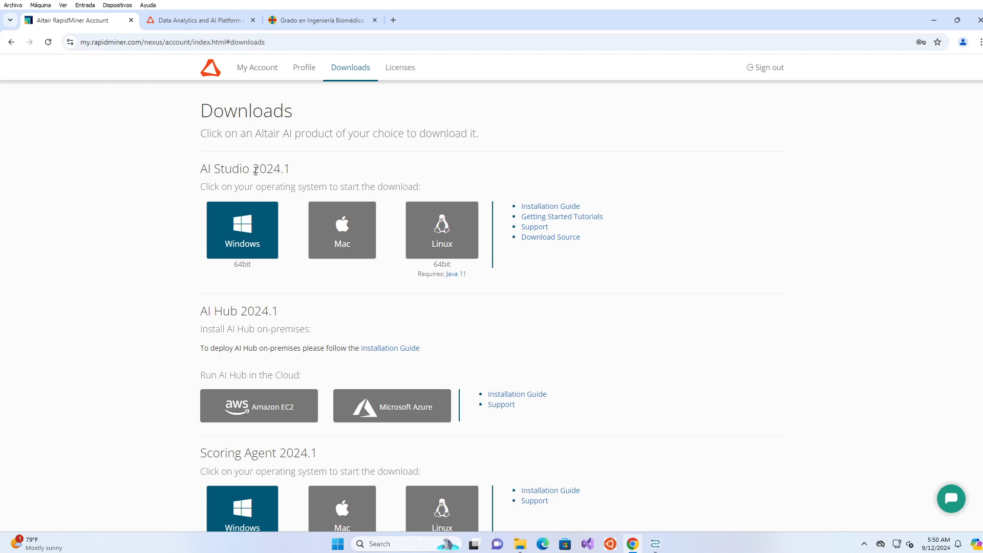
drag(293, 176, 187, 313)
scroll(163, 254, down, 5)
scroll(187, 313, up, 1)
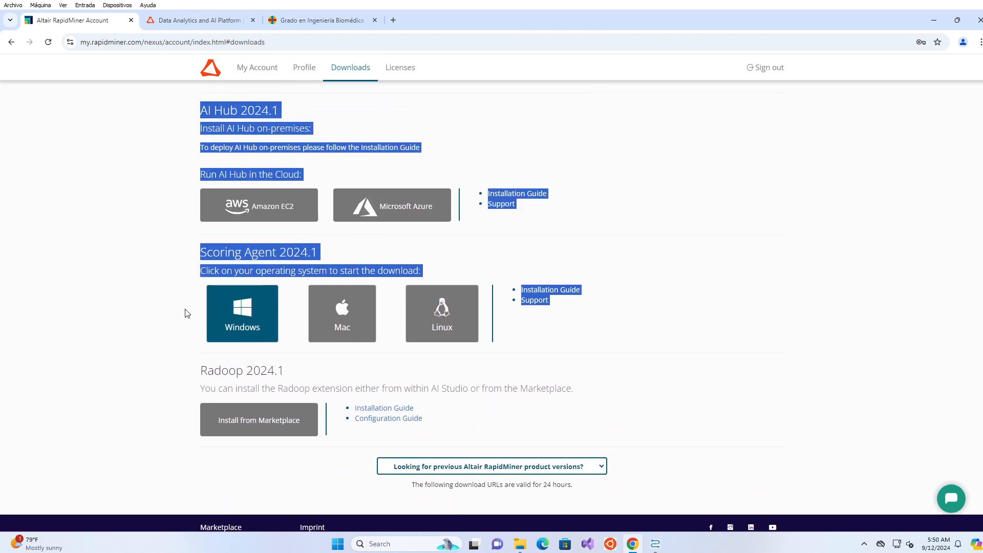
scroll(188, 313, up, 4)
click(171, 261)
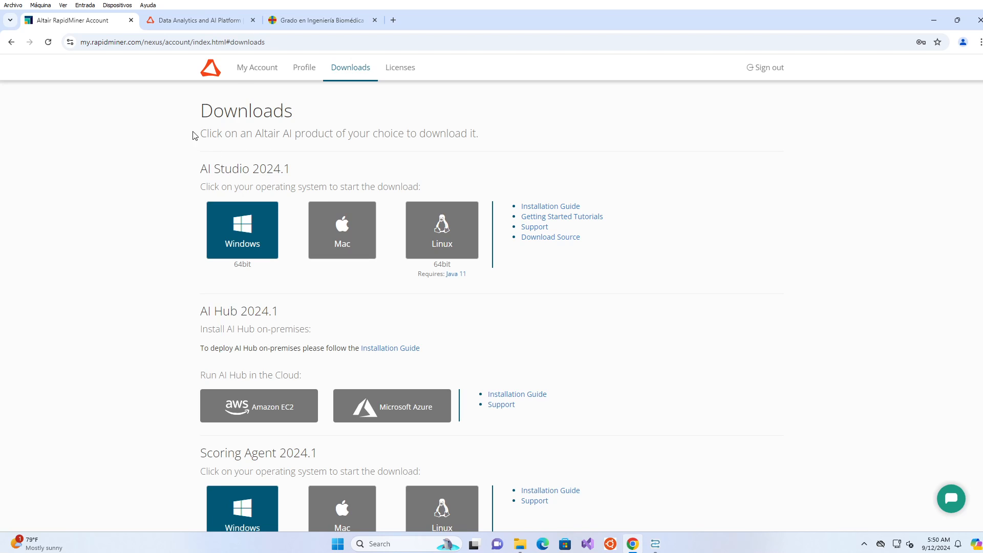
click(254, 70)
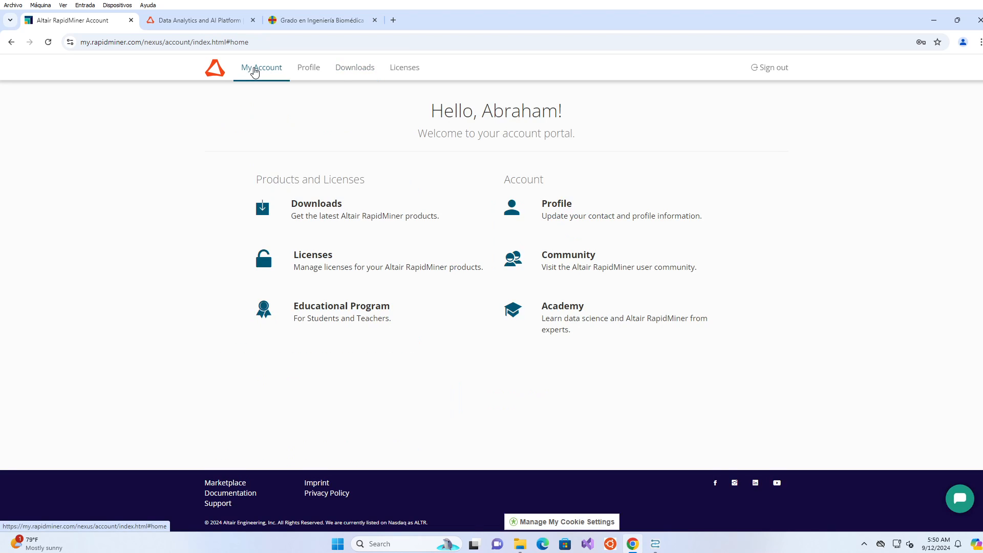
click(332, 312)
scroll(396, 257, down, 2)
scroll(396, 257, down, 3)
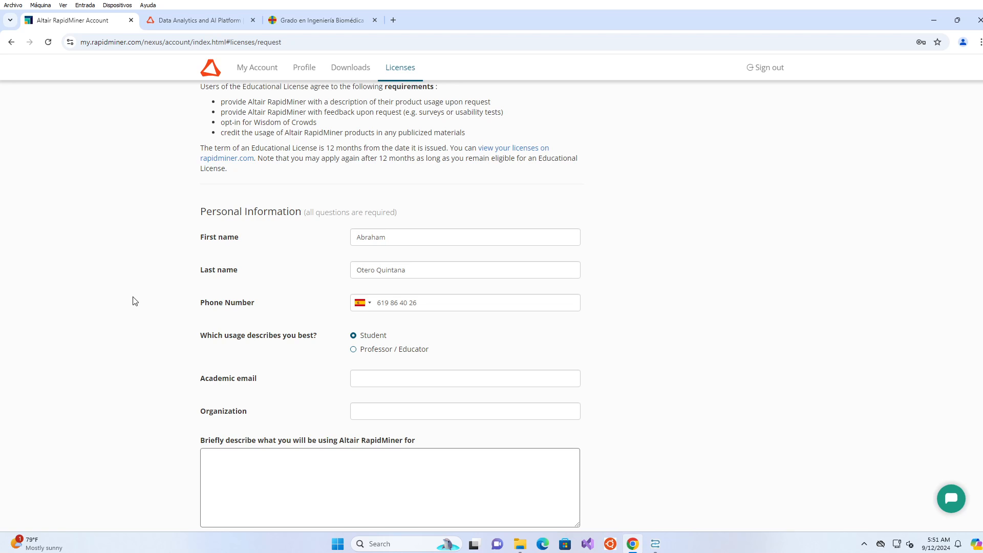
scroll(134, 301, up, 5)
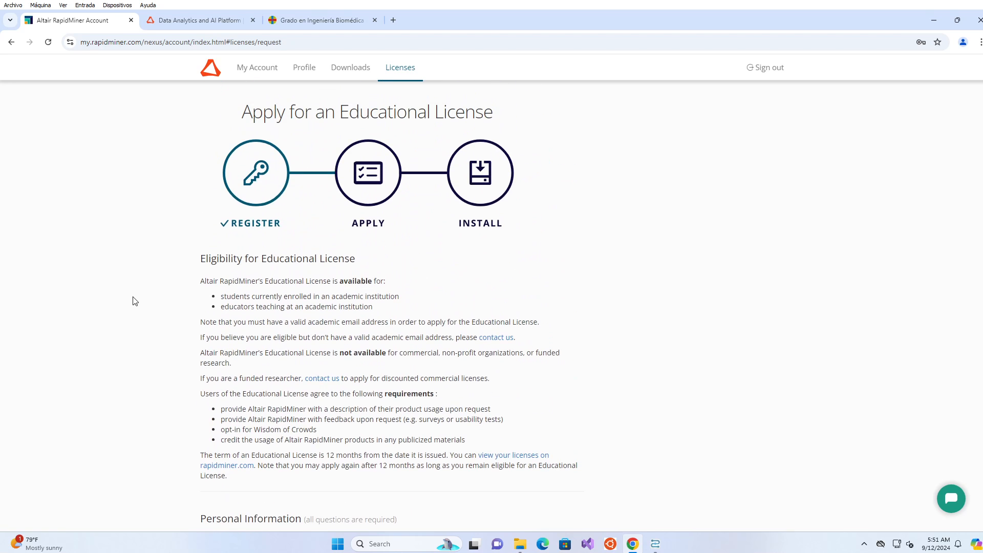
click(258, 71)
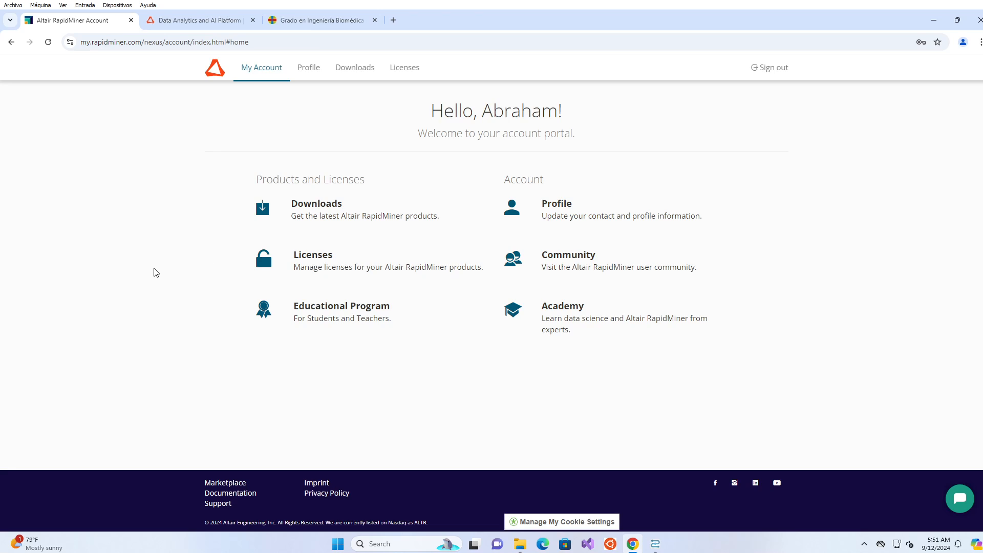
Open the Licenses page and highlight the Free and Educational AI Studio license rows.
click(329, 264)
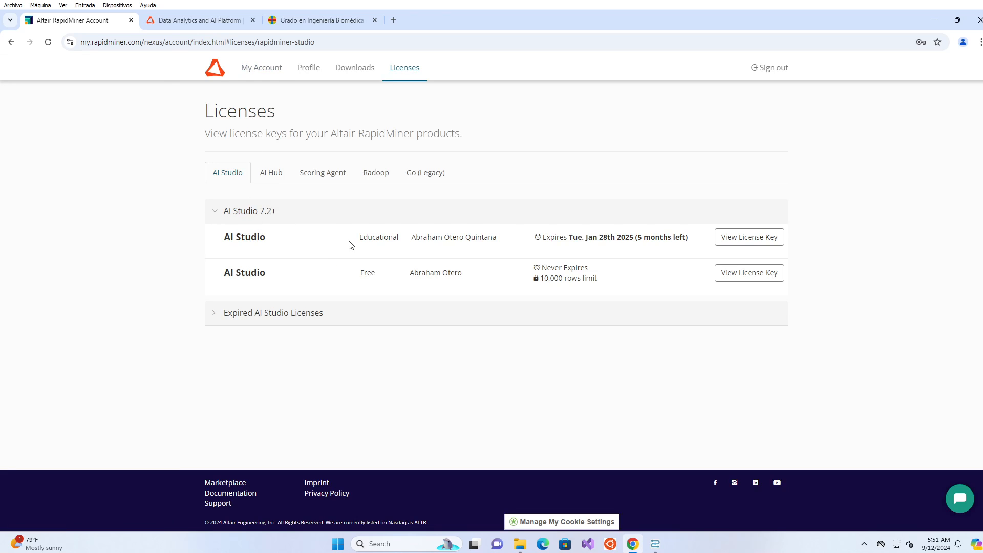
drag(362, 269, 613, 280)
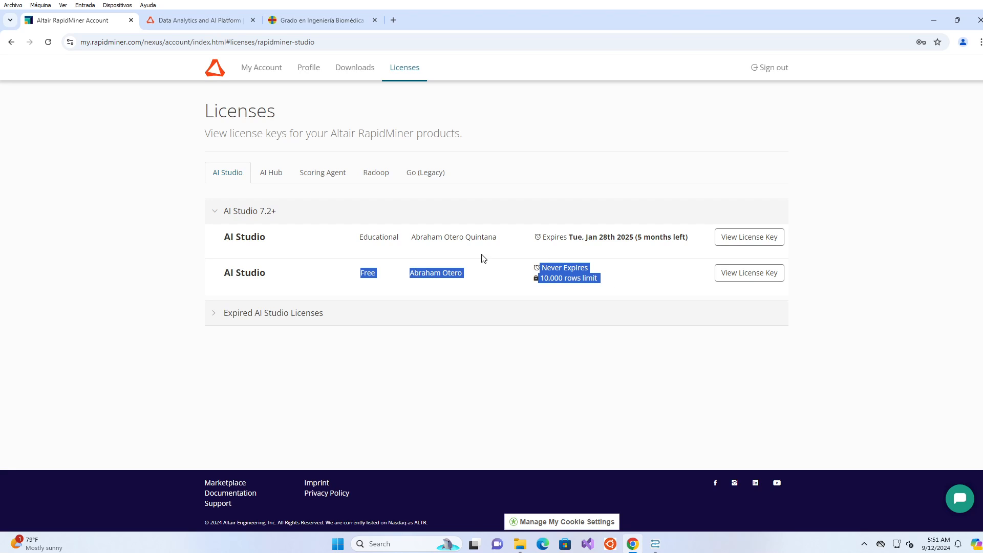
drag(401, 241, 358, 237)
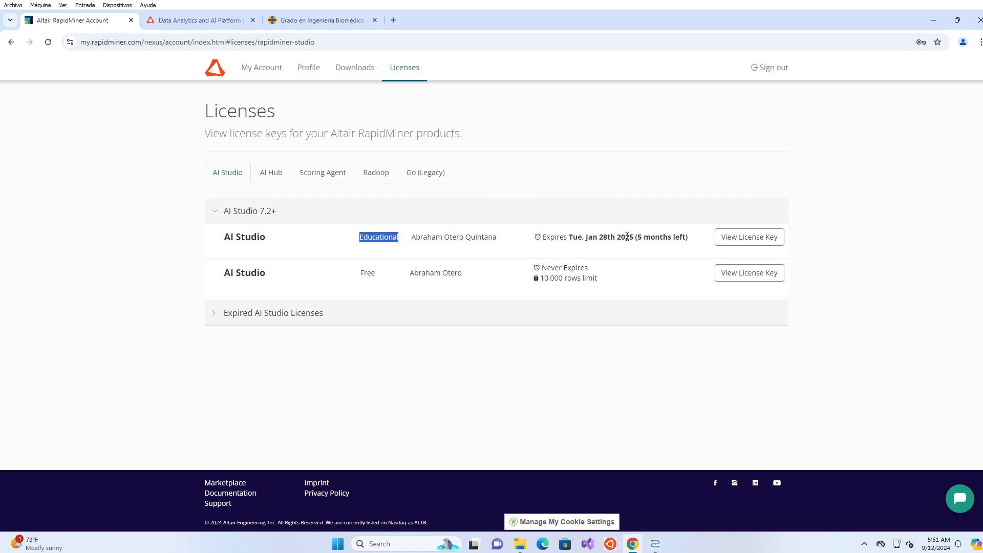
Expand the Expired AI Studio Licenses list, review it, then collapse it again.
click(262, 317)
scroll(155, 309, down, 3)
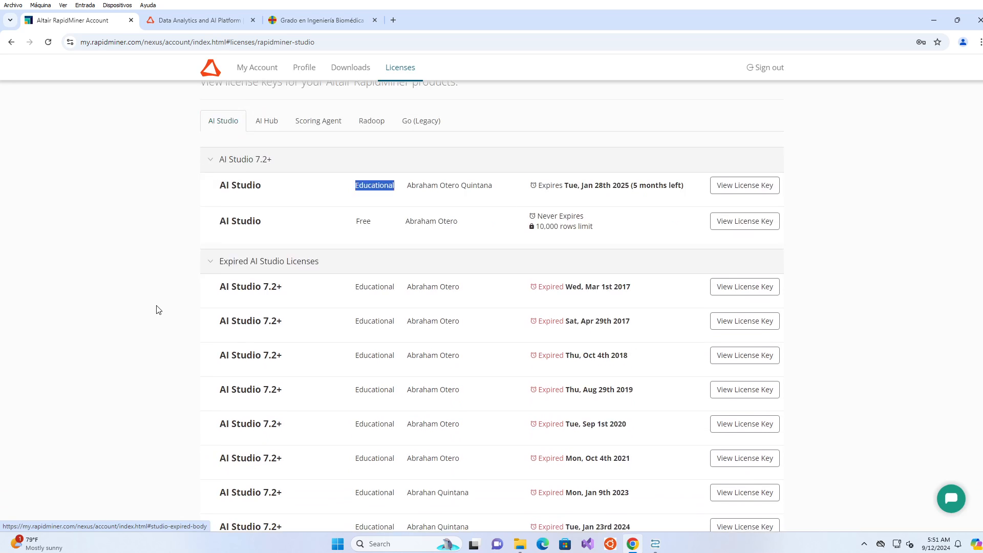
click(93, 299)
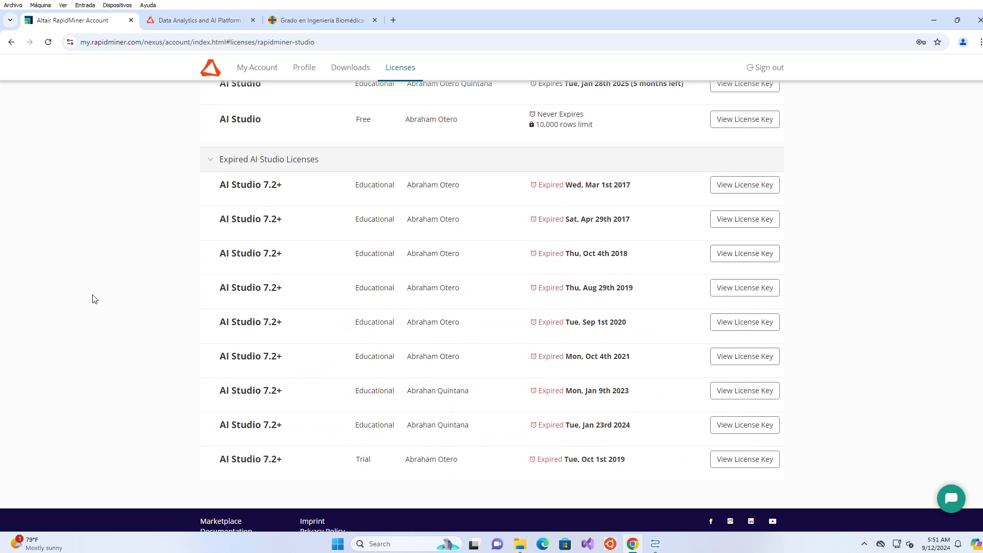
scroll(94, 299, up, 3)
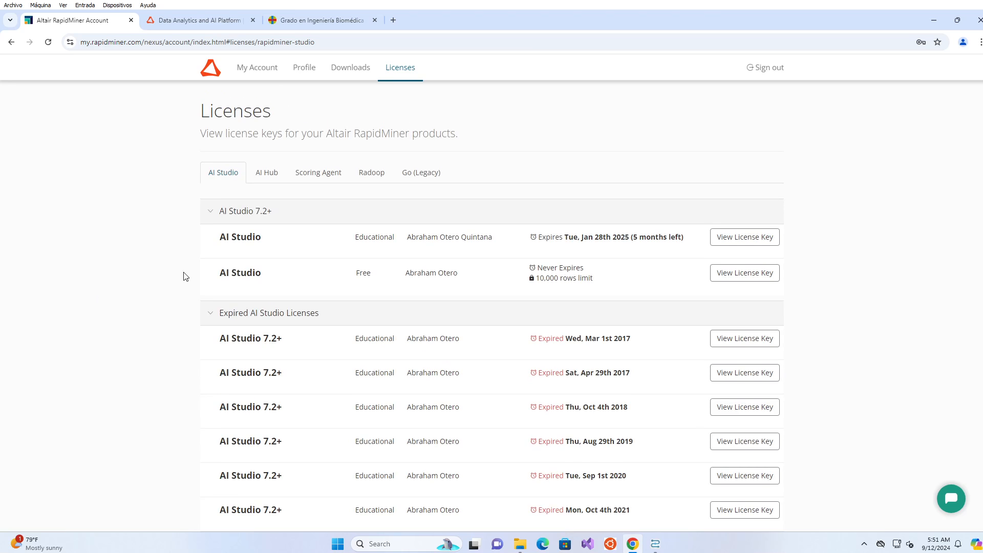
click(215, 314)
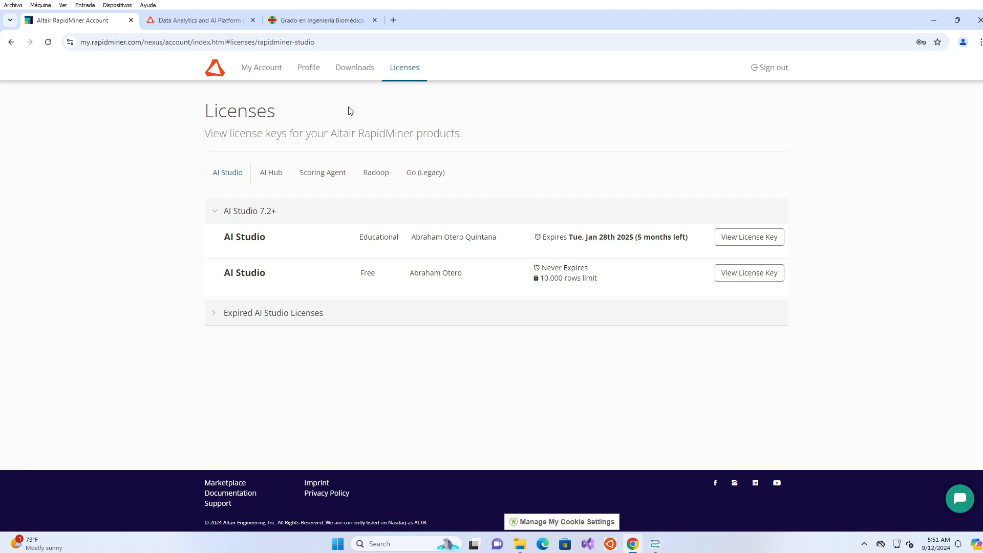
Finish the setup wizard with 'Launch AI Studio 2024.1.0' kept checked.
click(935, 24)
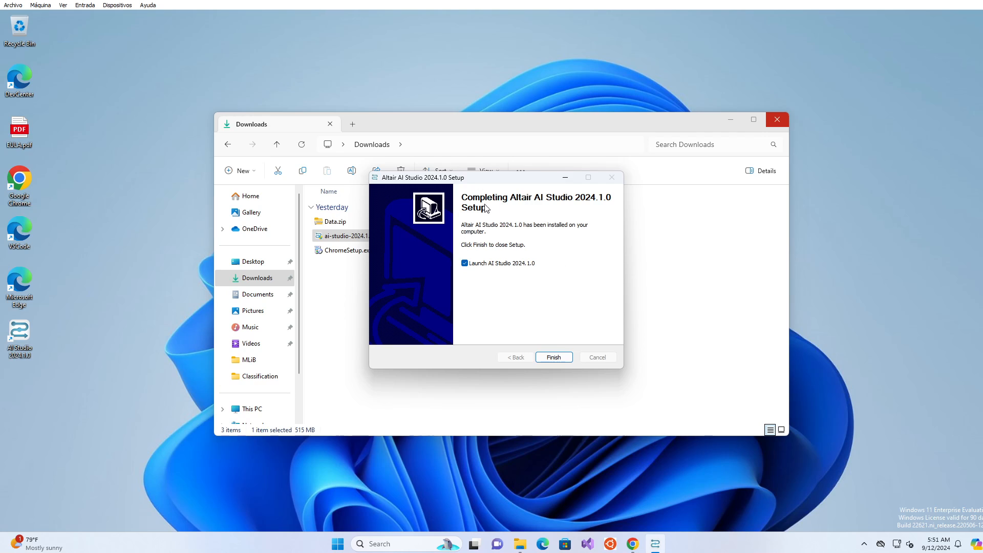
click(550, 358)
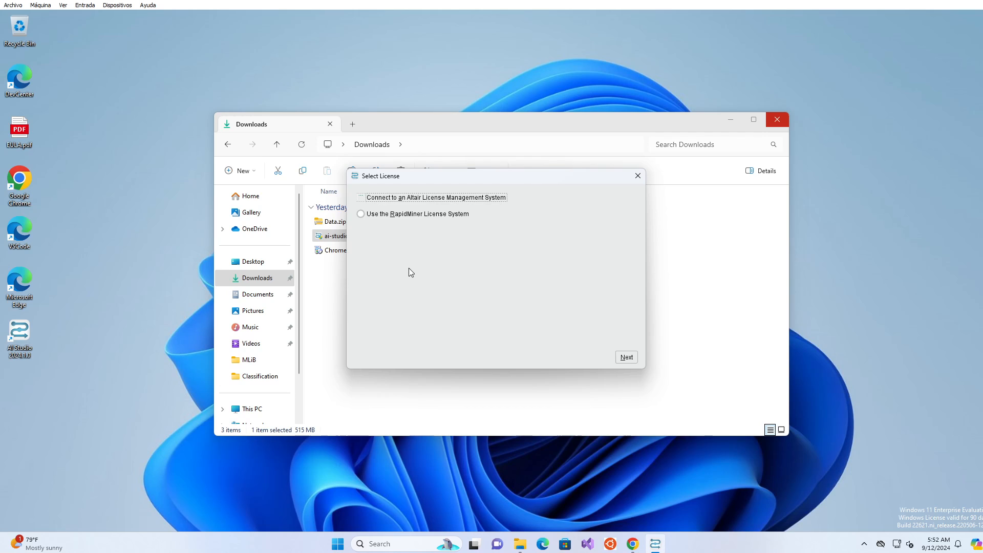
Choose 'Use the RapidMiner License System' and accept the end user license agreement.
click(389, 215)
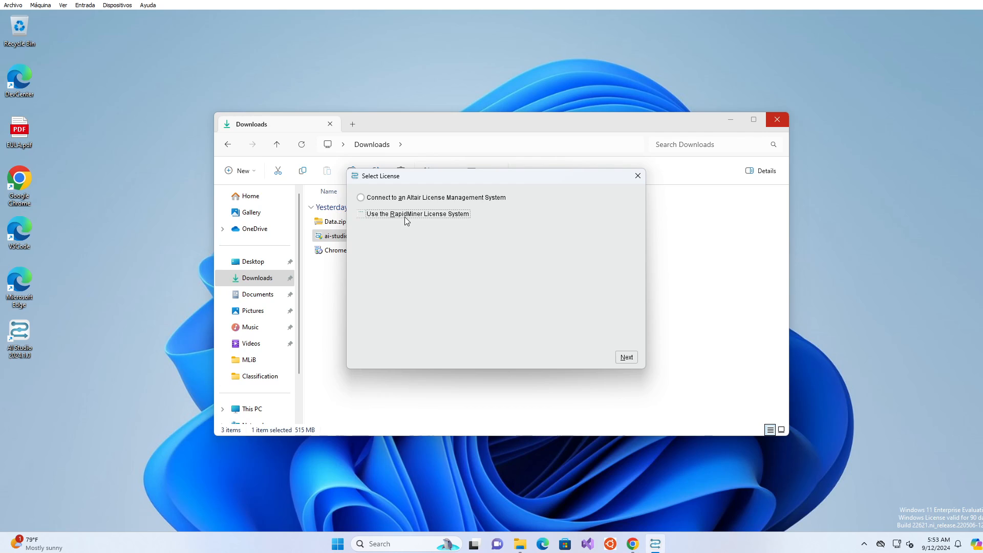
click(630, 361)
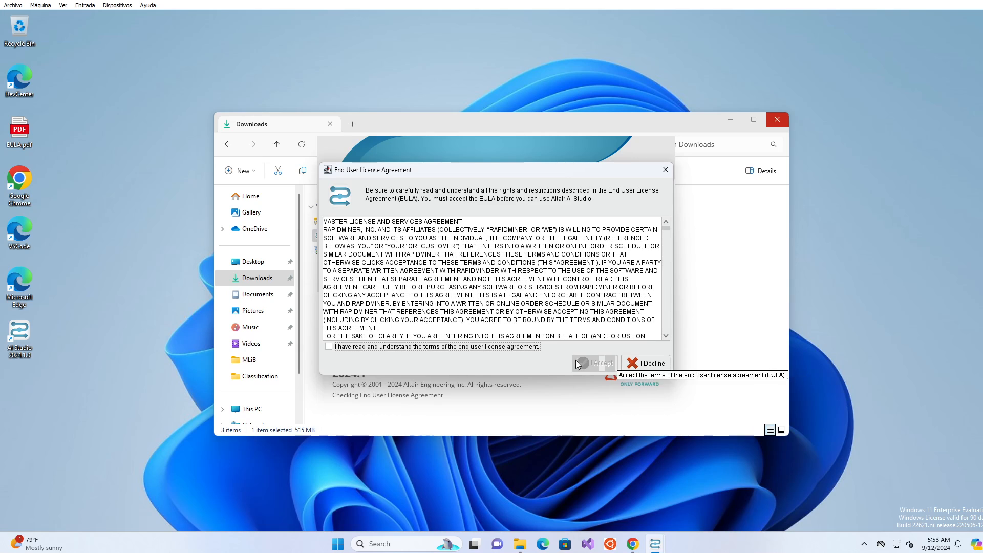
click(502, 347)
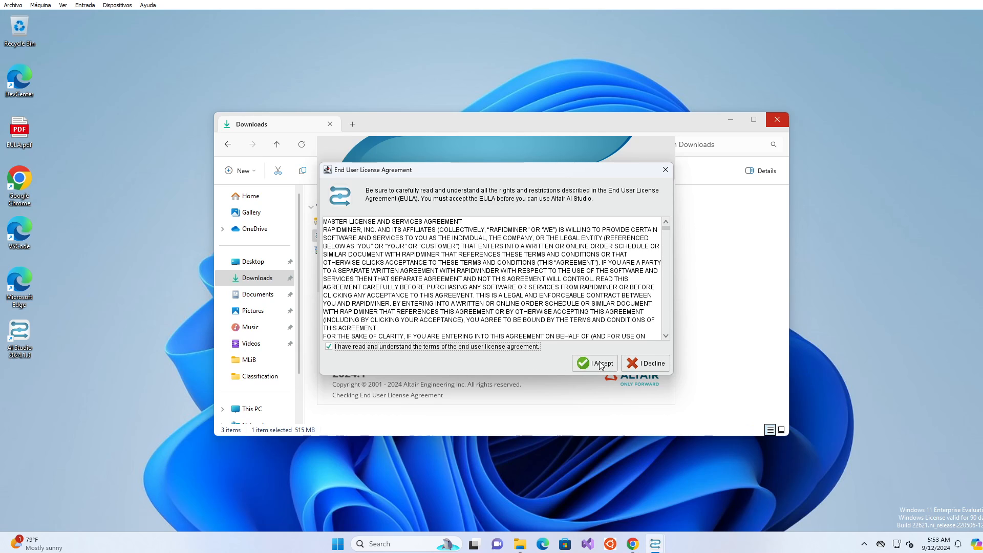
click(600, 364)
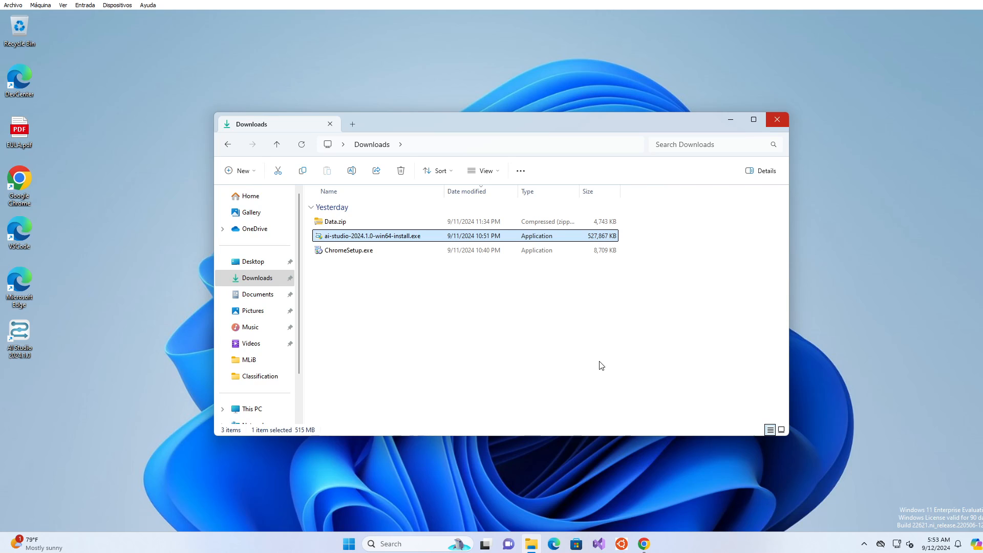
key(super)
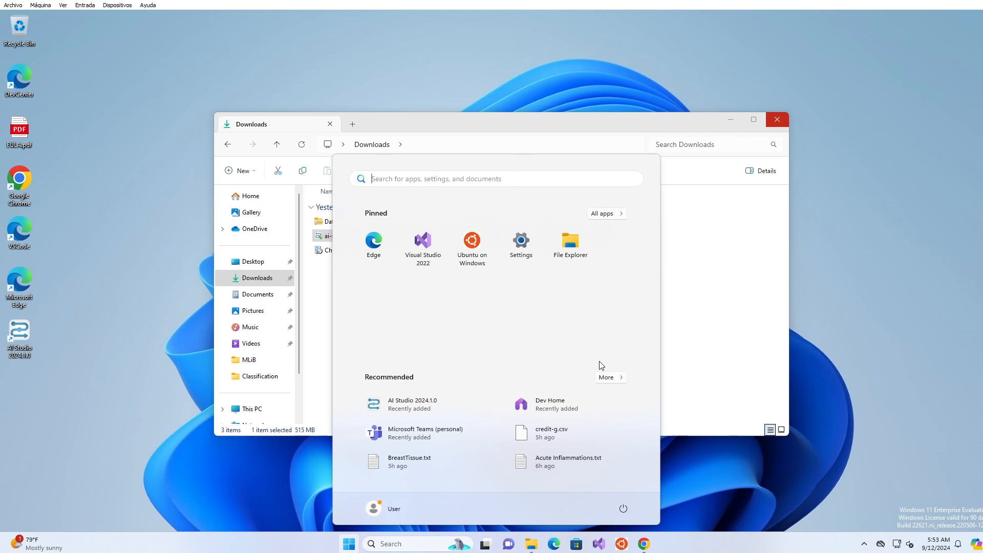
text(envi)
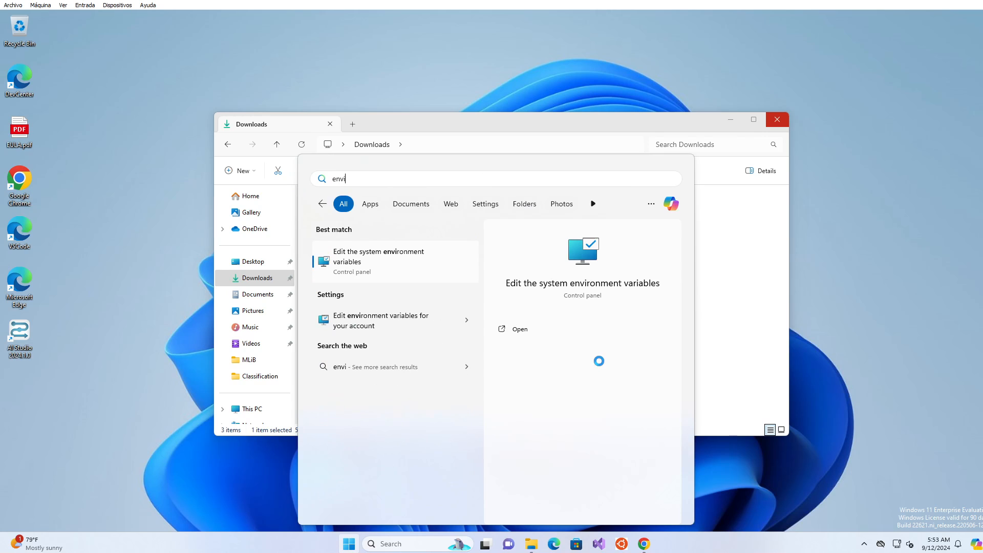
text(roment varo)
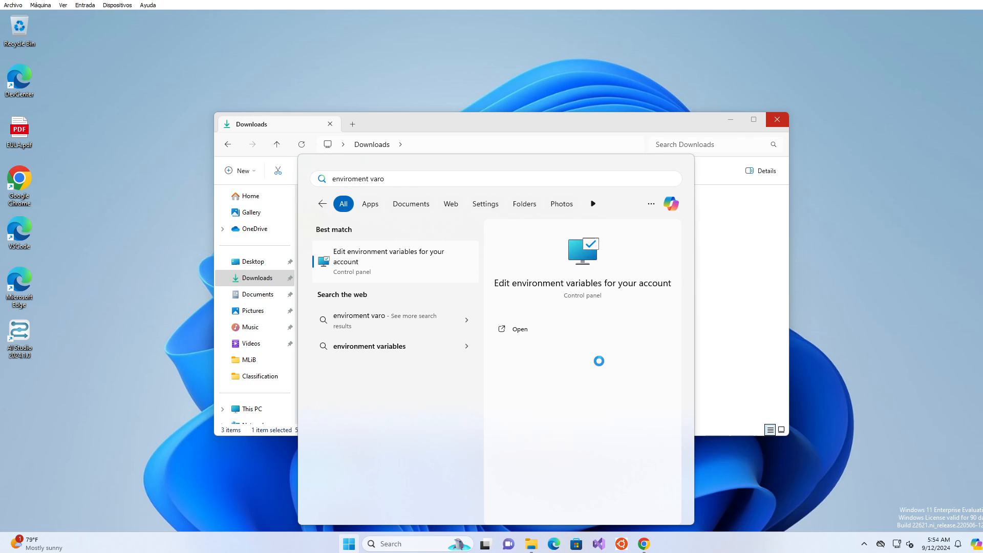
key(BackSpace)
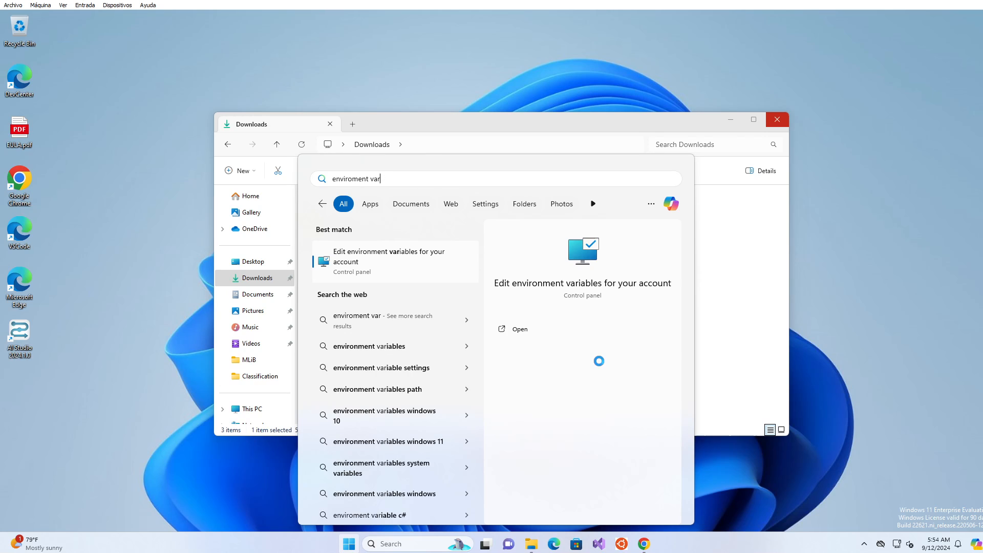
click(378, 260)
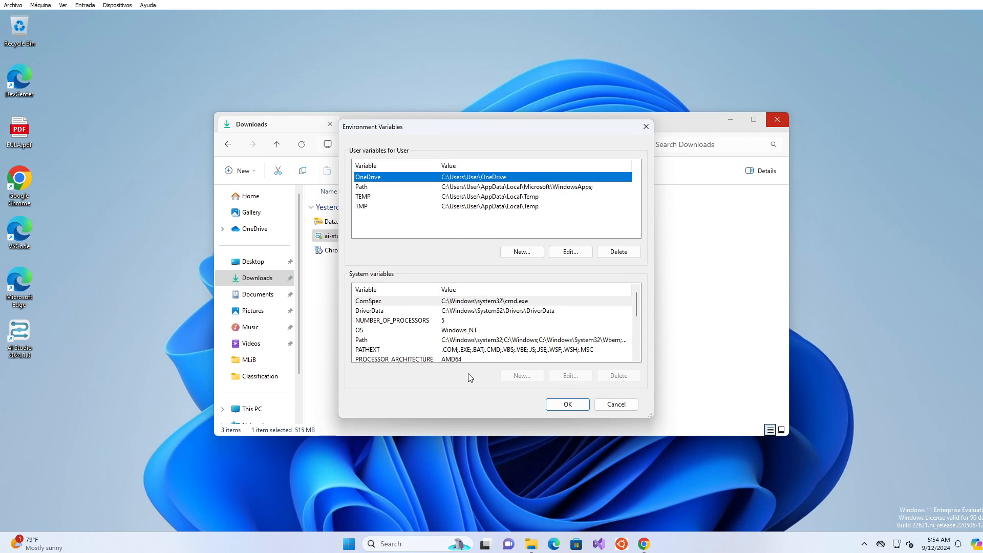
click(468, 332)
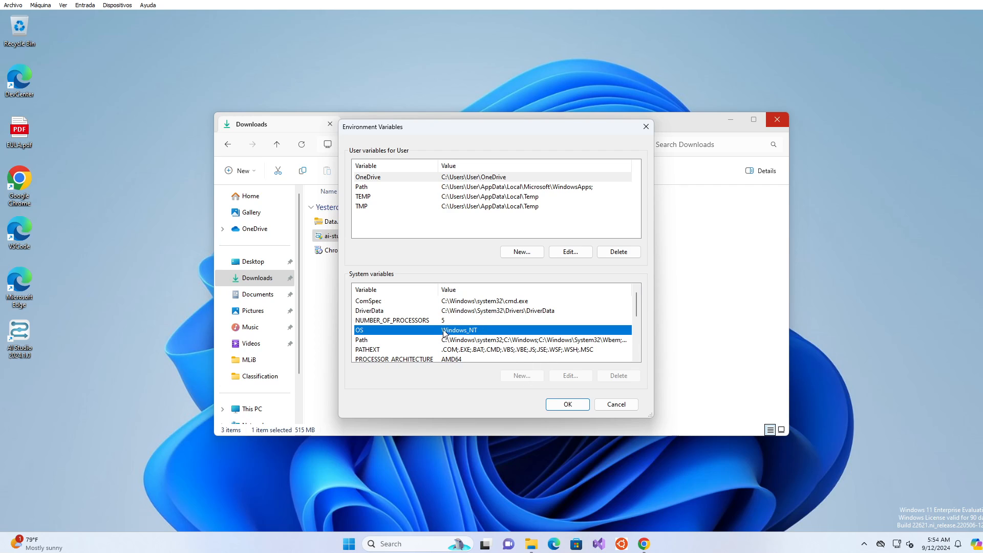
click(609, 405)
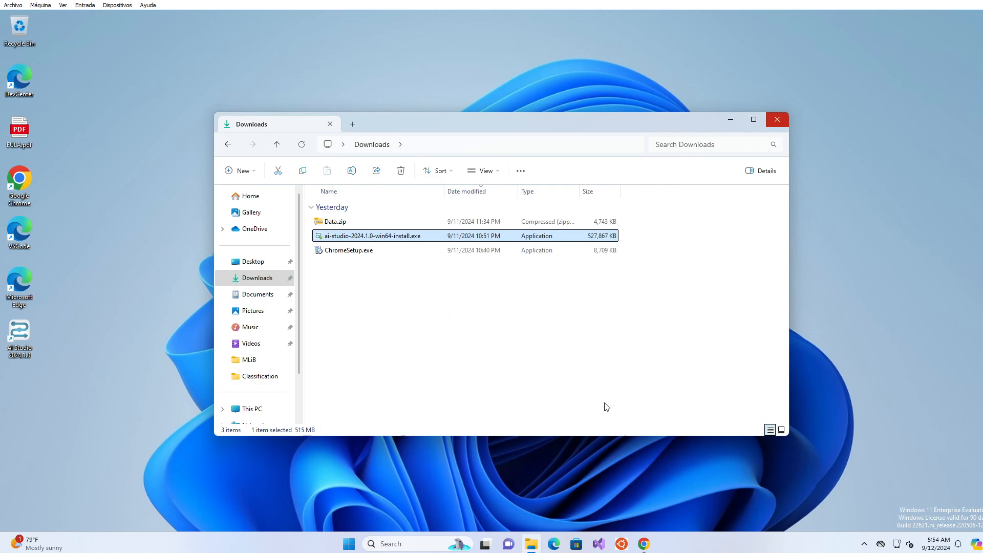
Search 'envi' to reach System Properties, centre it, and open the Environment Variables editor.
key(super)
text(e)
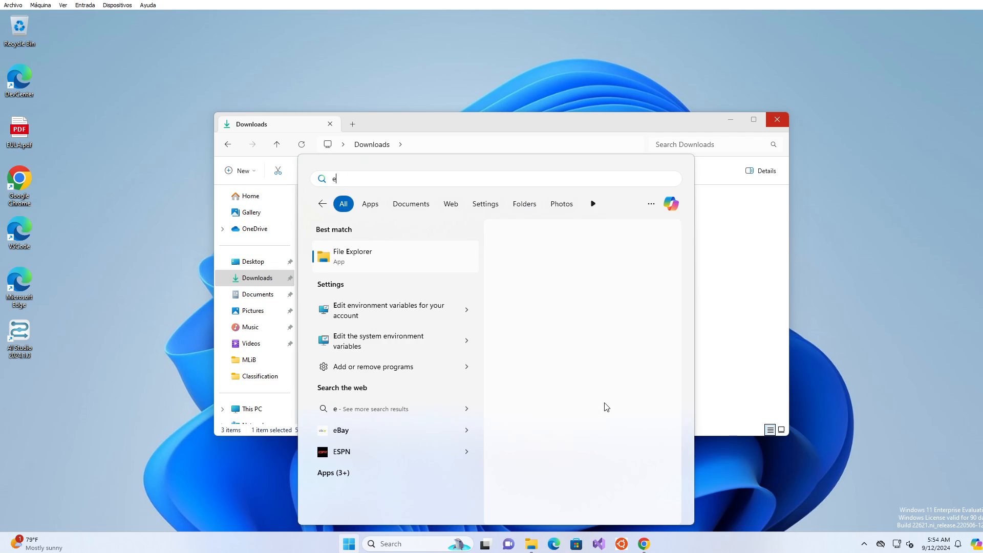
text(nvi)
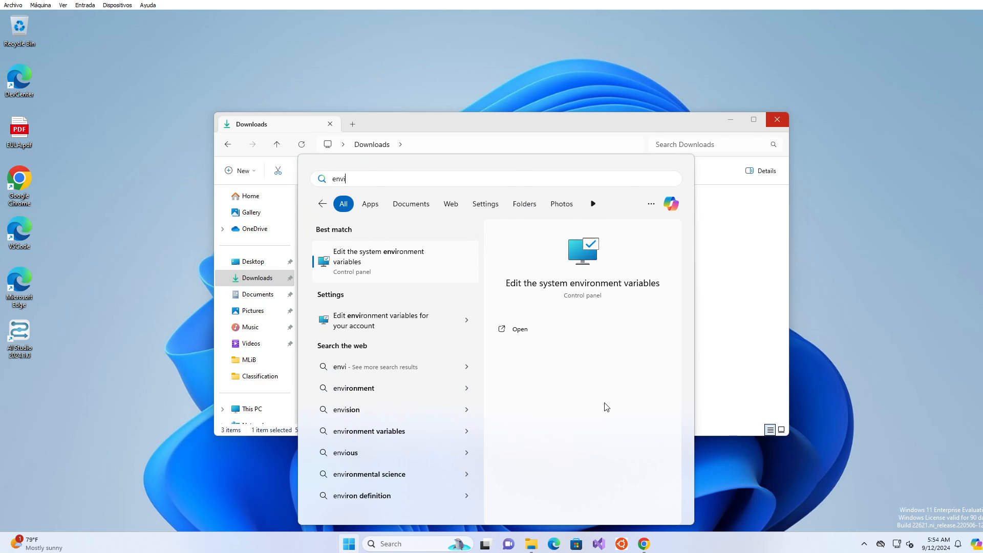
click(366, 272)
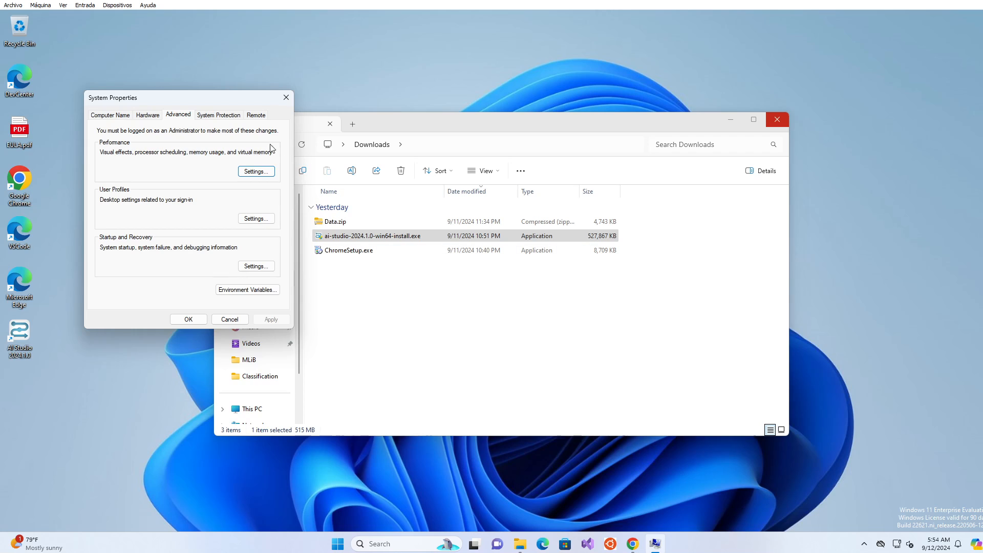
drag(205, 103, 502, 178)
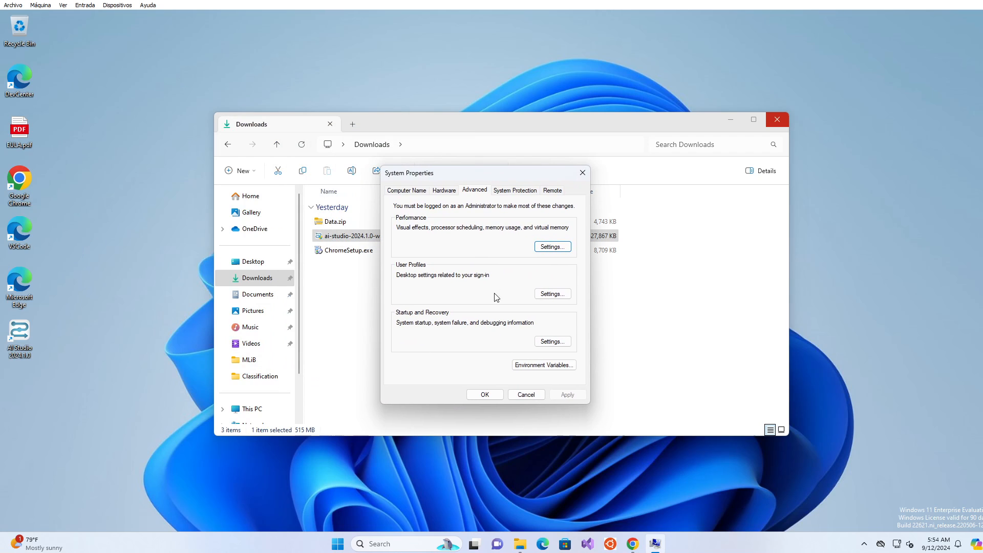
click(541, 365)
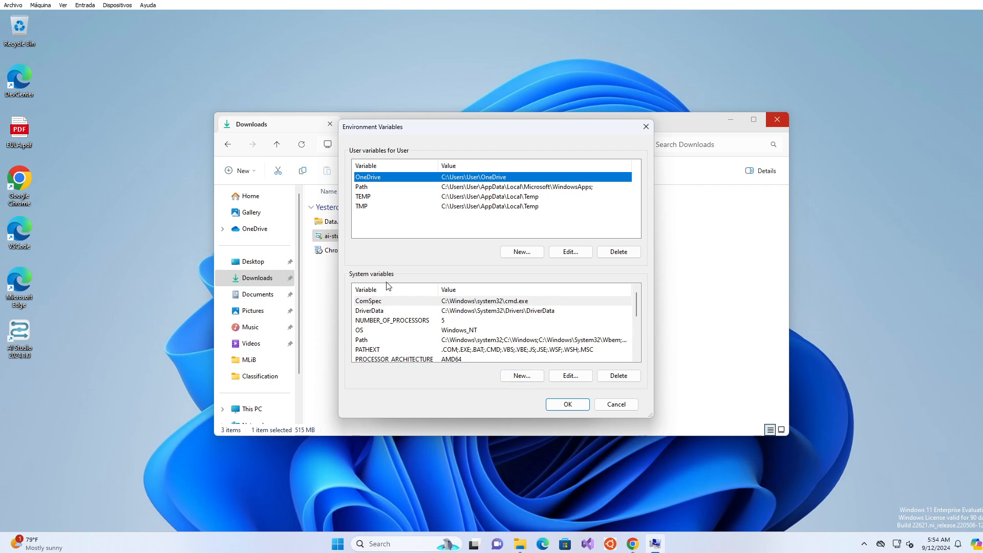
Add a new system variable J2D_D3D set to false and apply the changes.
click(521, 377)
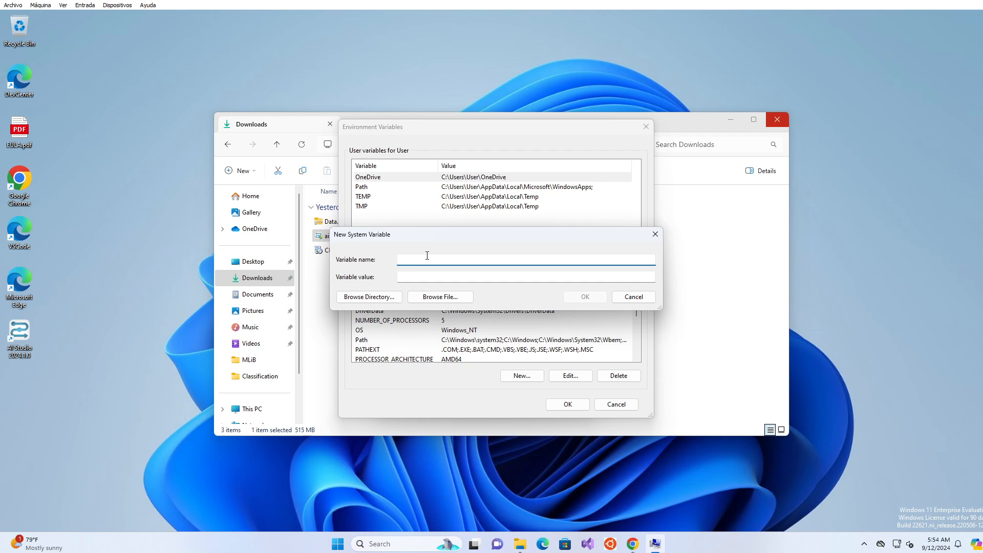
text(J2D_D3D)
click(401, 277)
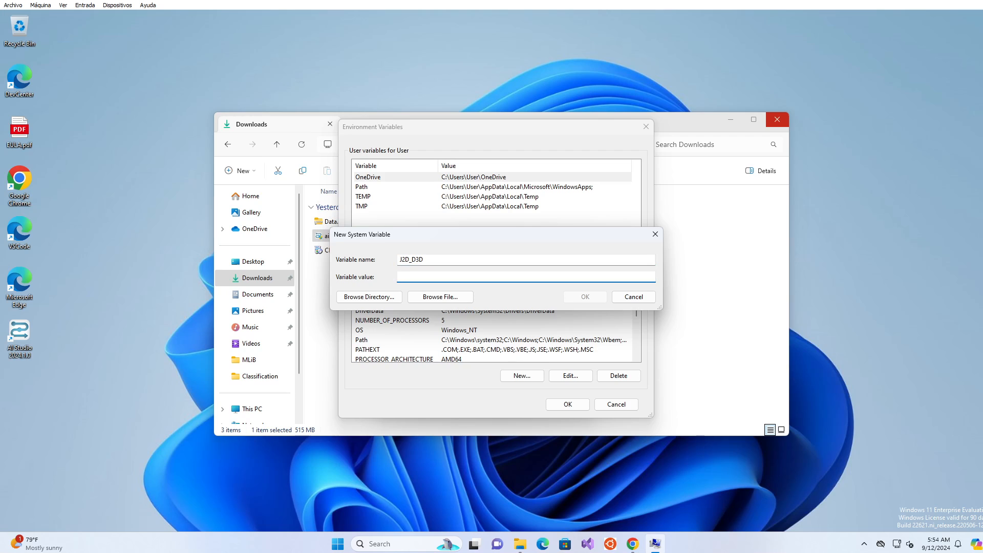
text(false)
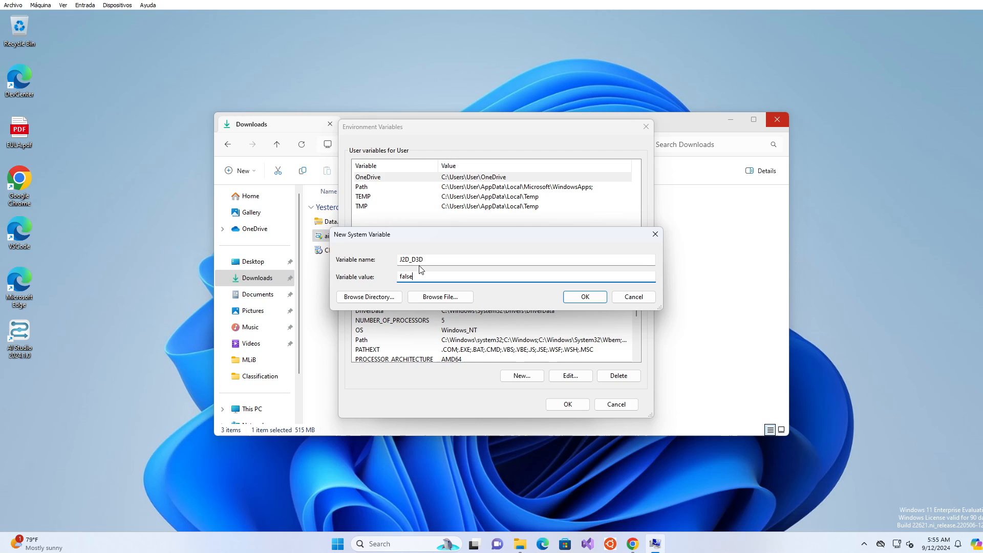
click(587, 297)
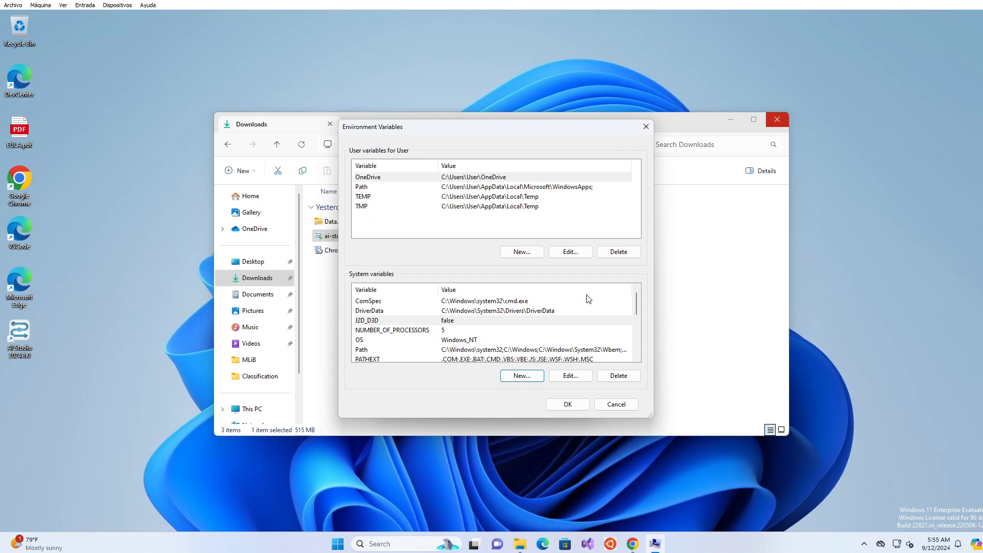
click(568, 404)
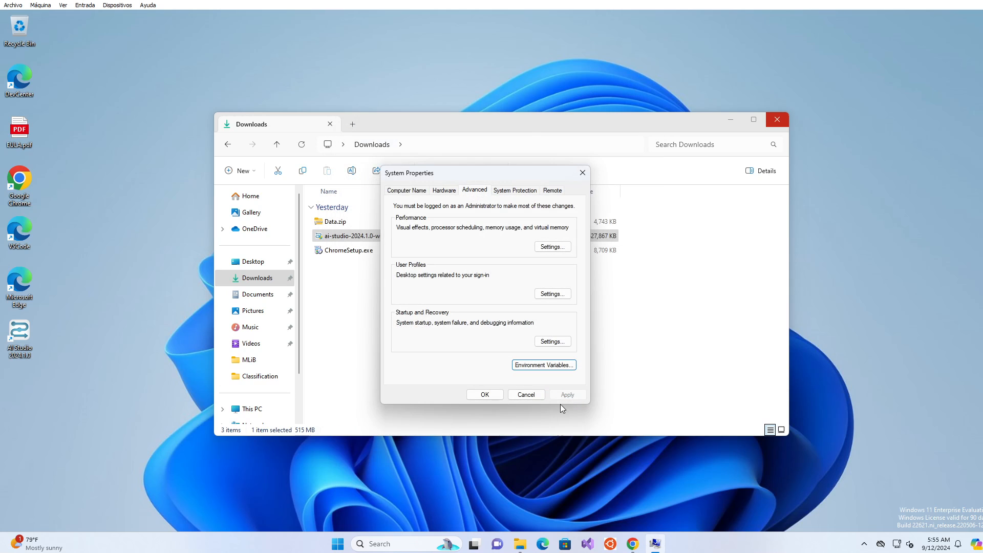
click(489, 394)
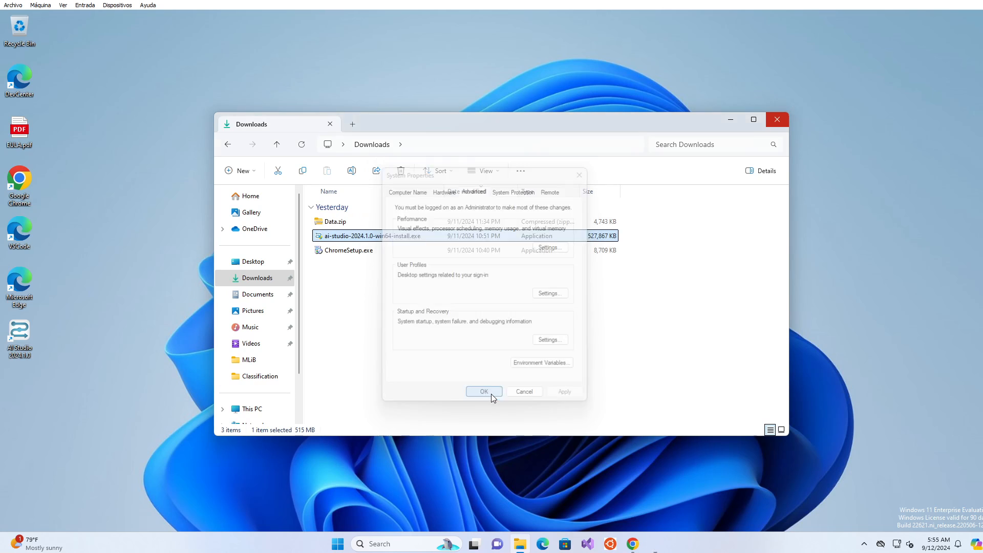
Start AI Studio normally, log in with the account e-mail and password, and install the Educational licence.
click(20, 324)
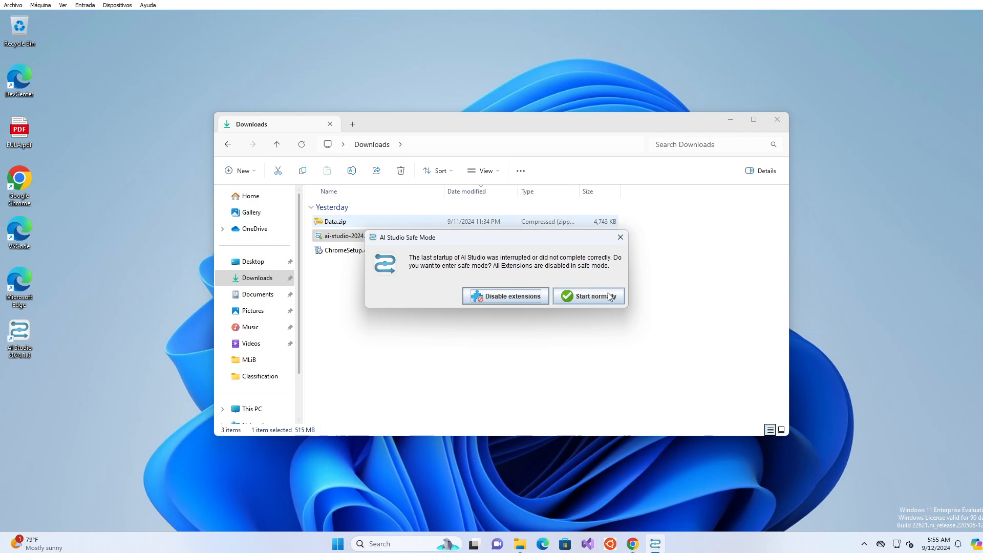
click(576, 301)
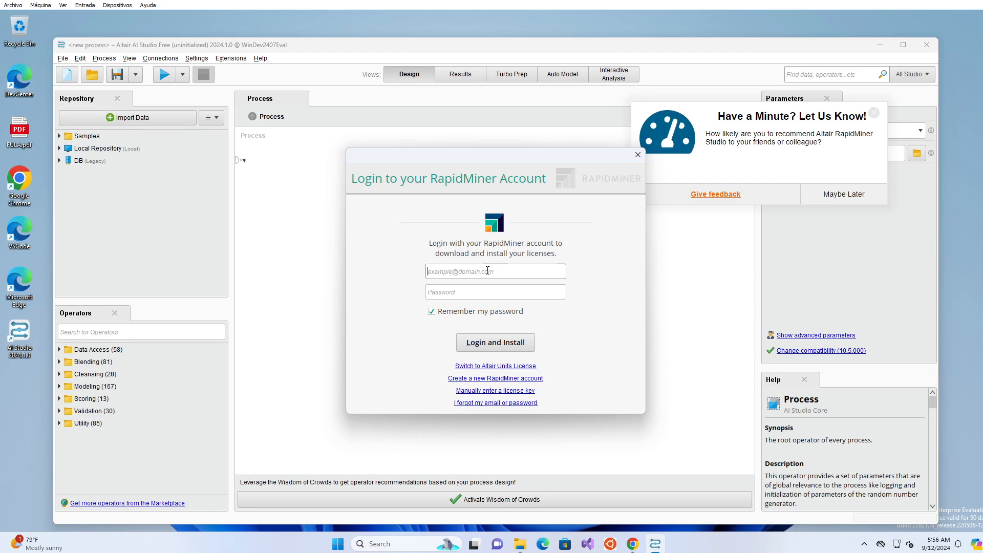
key(Tab)
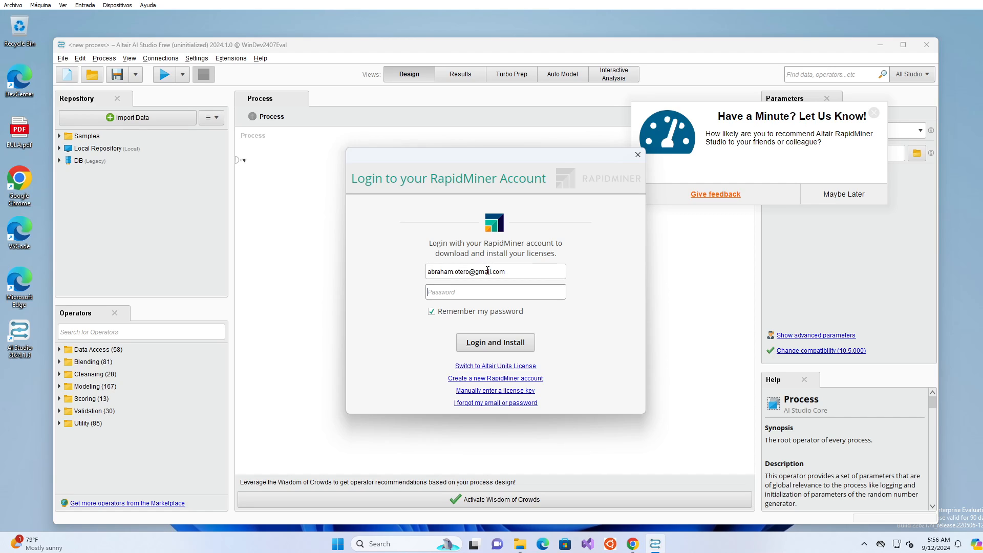
text(********)
click(501, 344)
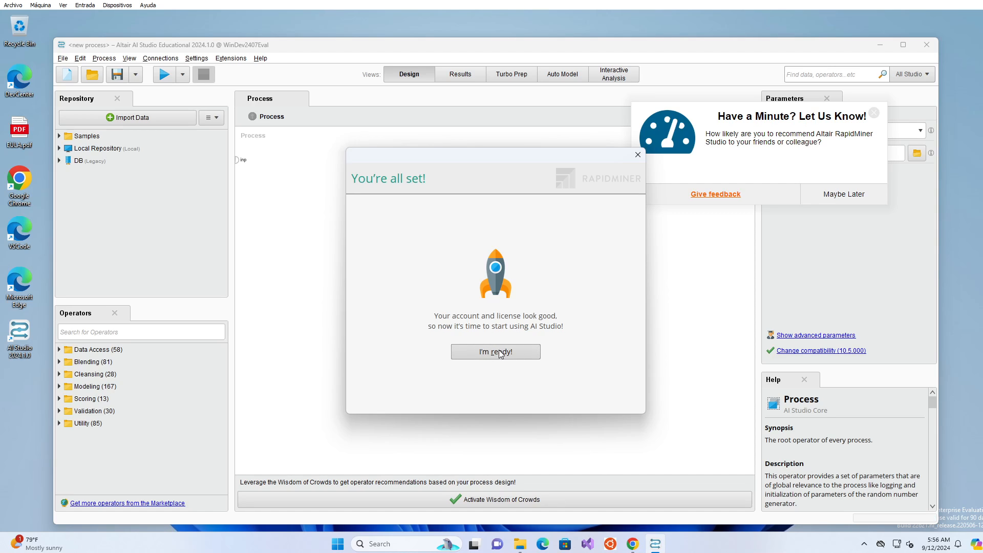
click(491, 353)
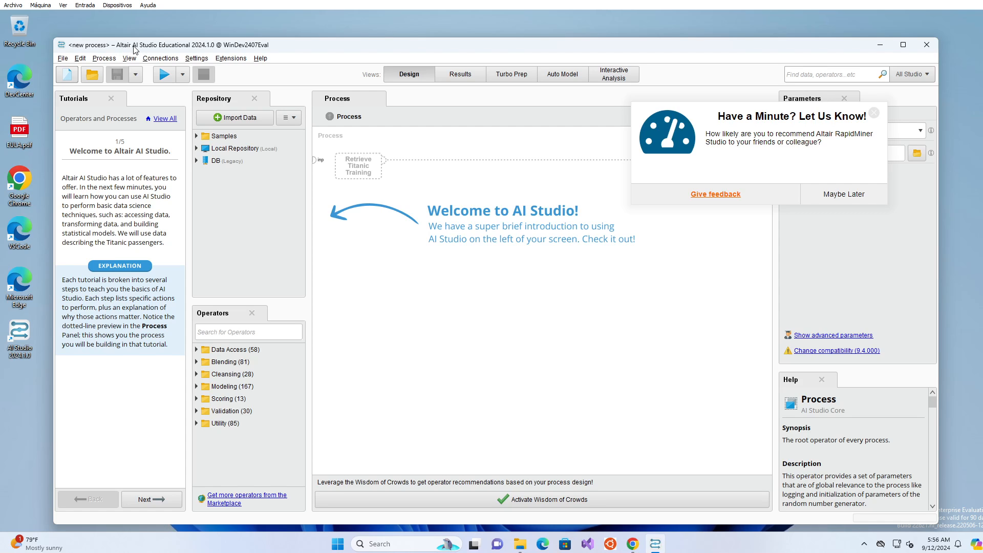
Close the AI Studio window from its taskbar icon's menu.
mouse_move(179, 51)
mouse_down()
mouse_move(627, 40)
mouse_move(116, 48)
mouse_move(879, 49)
mouse_move(201, 42)
mouse_move(308, 45)
mouse_move(180, 52)
mouse_up()
right_click(654, 543)
click(650, 518)
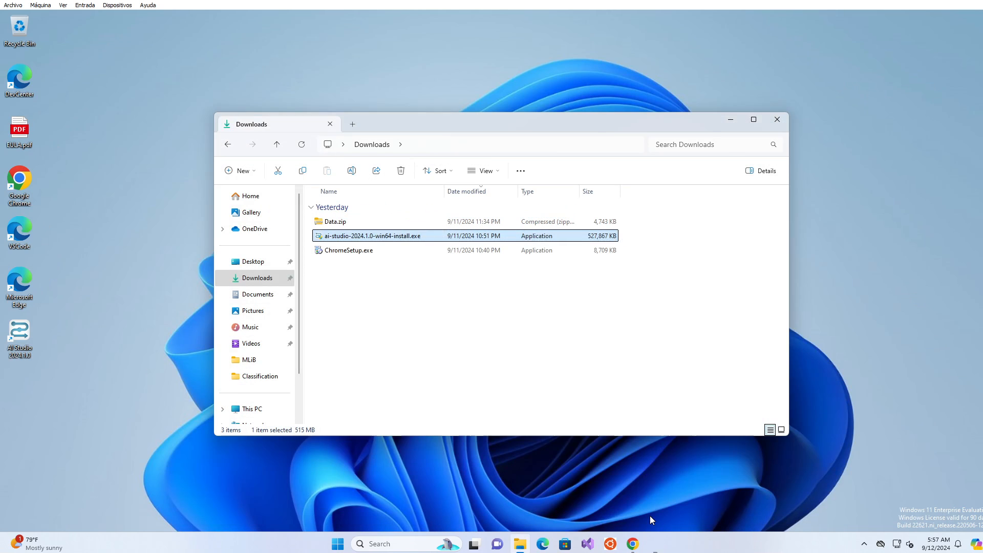
click(17, 341)
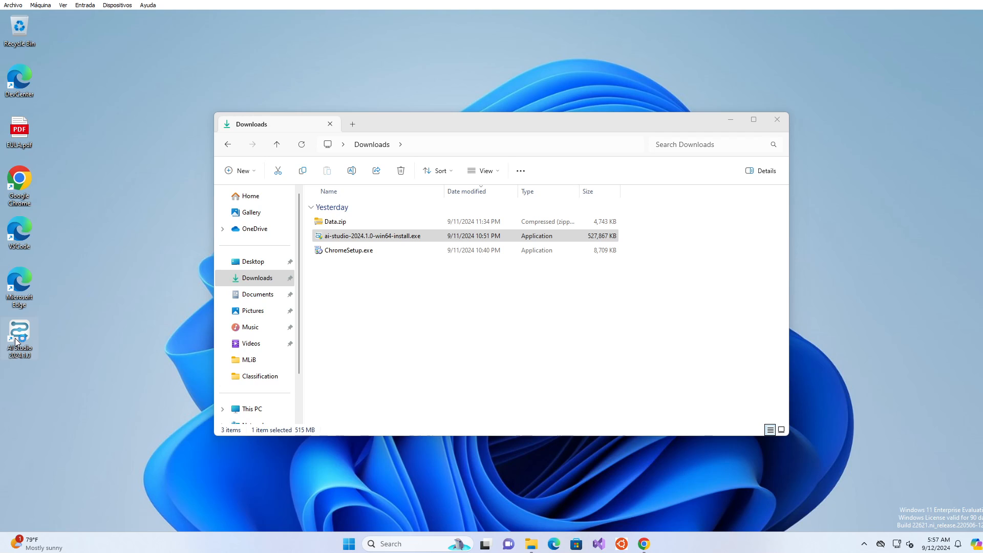
Relaunch AI Studio from the desktop, start a Blank Process and maximize the window.
double_click(16, 342)
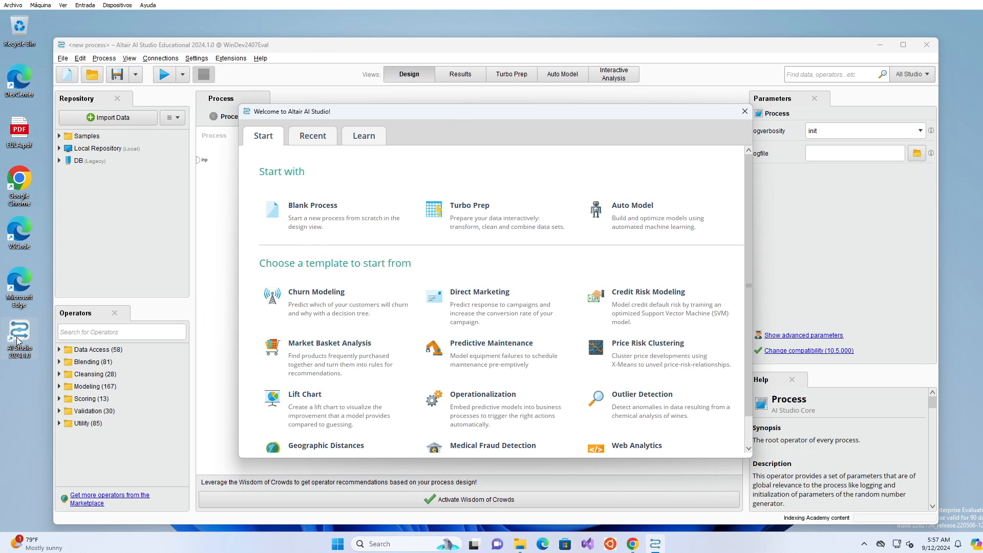
click(310, 221)
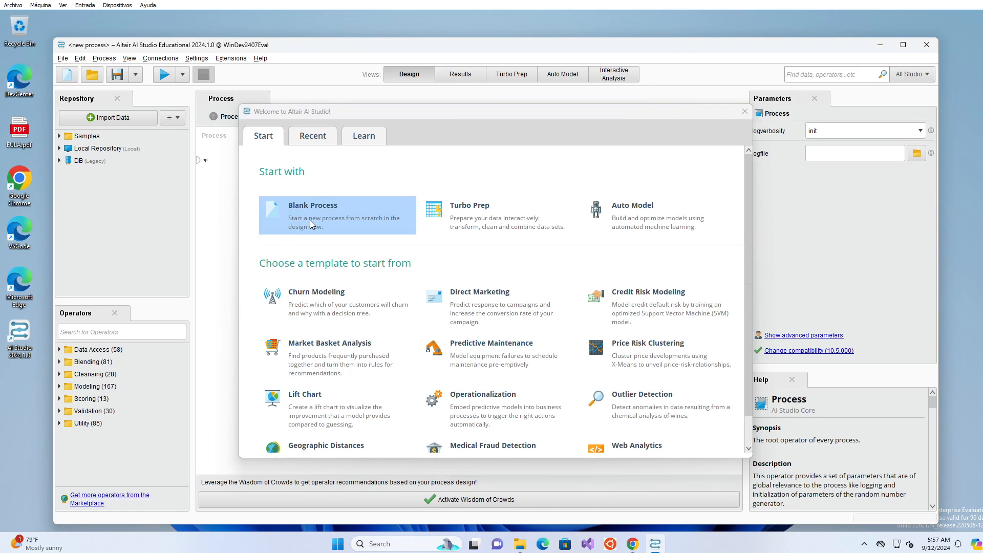
click(905, 46)
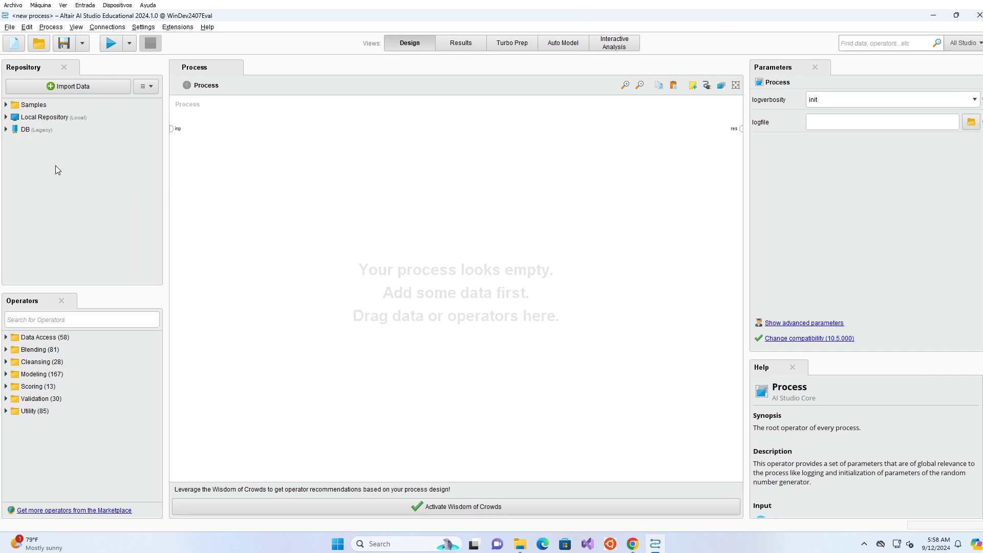
Drag the Golf dataset from Samples > data onto the canvas as a Retrieve Golf operator.
click(6, 105)
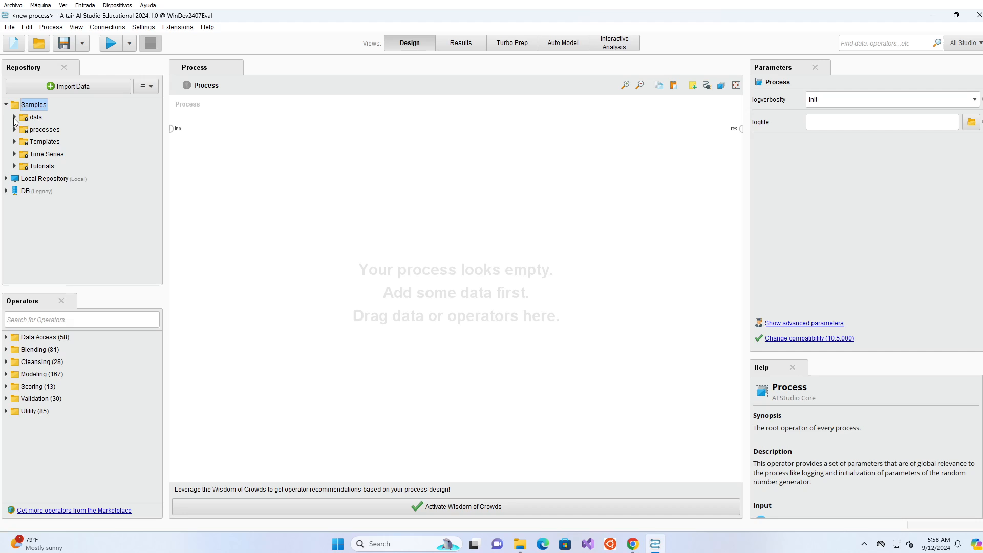
click(15, 117)
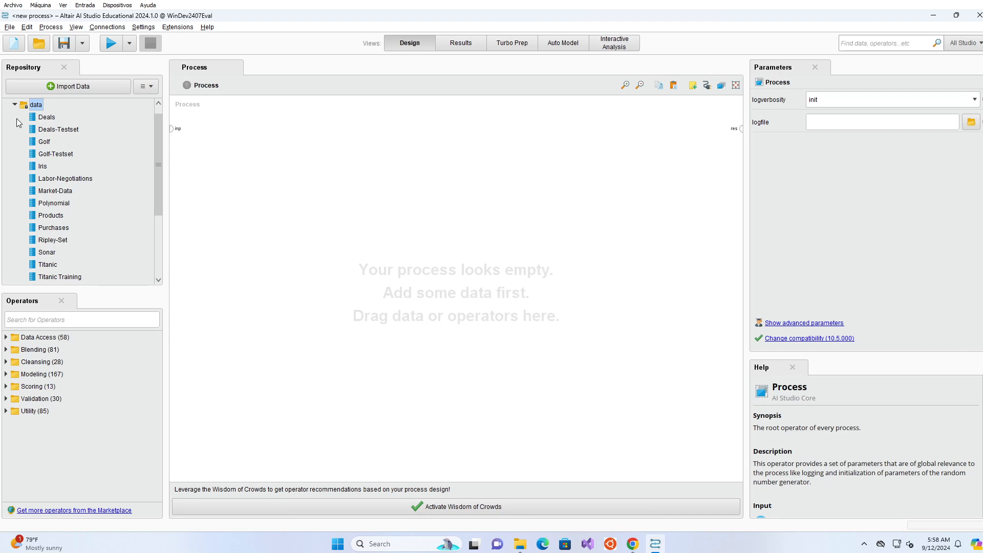
click(38, 142)
drag(39, 141, 217, 161)
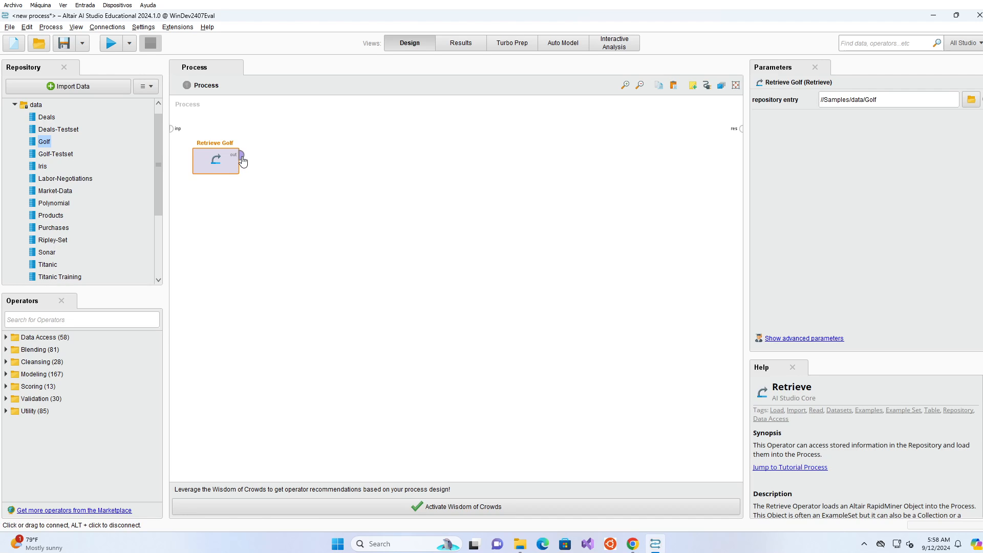
Wire Retrieve Golf's output to the res port and run the process to view the 14-row table.
click(242, 155)
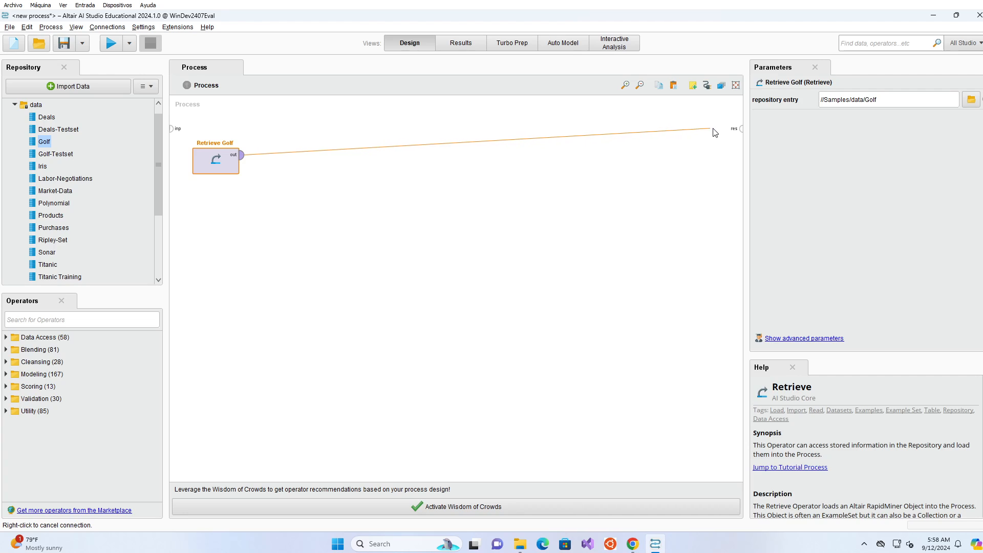
click(742, 129)
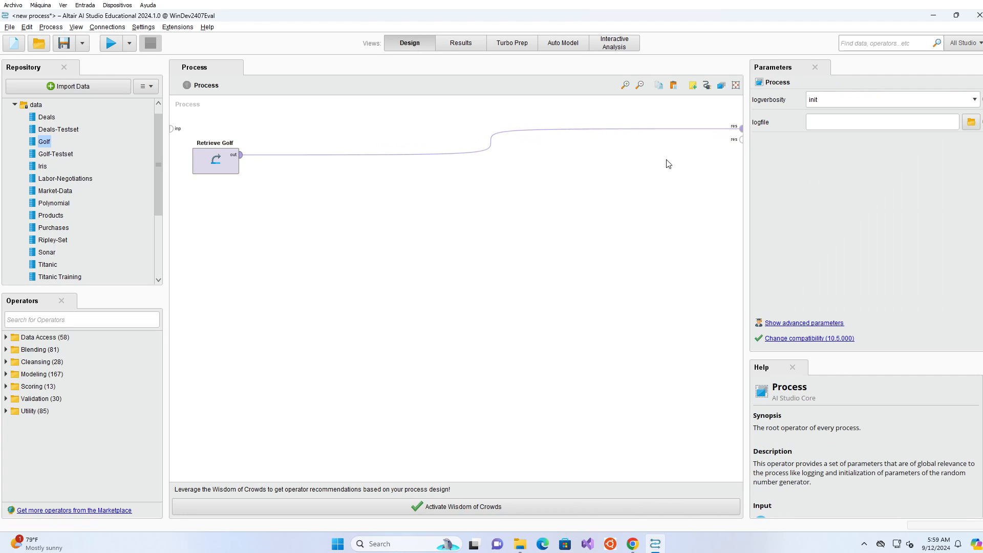
click(225, 173)
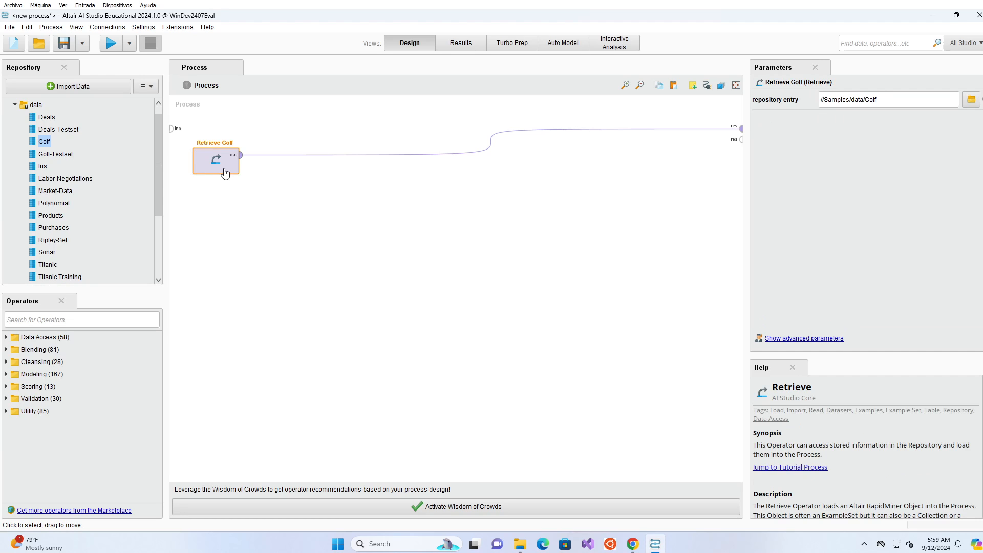
click(115, 43)
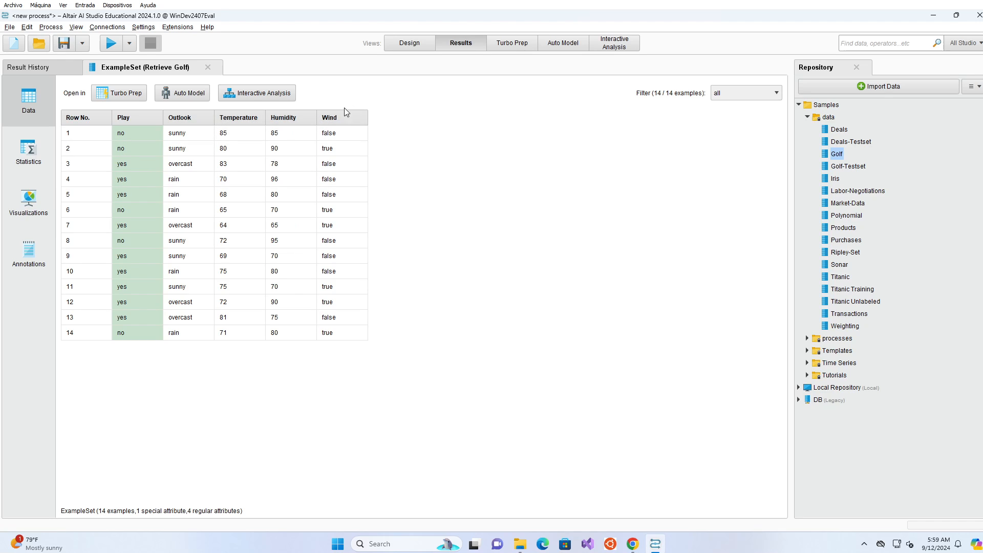
Add a Retrieve Iris operator, wire it to the second res port, and run to view 150 examples.
click(410, 44)
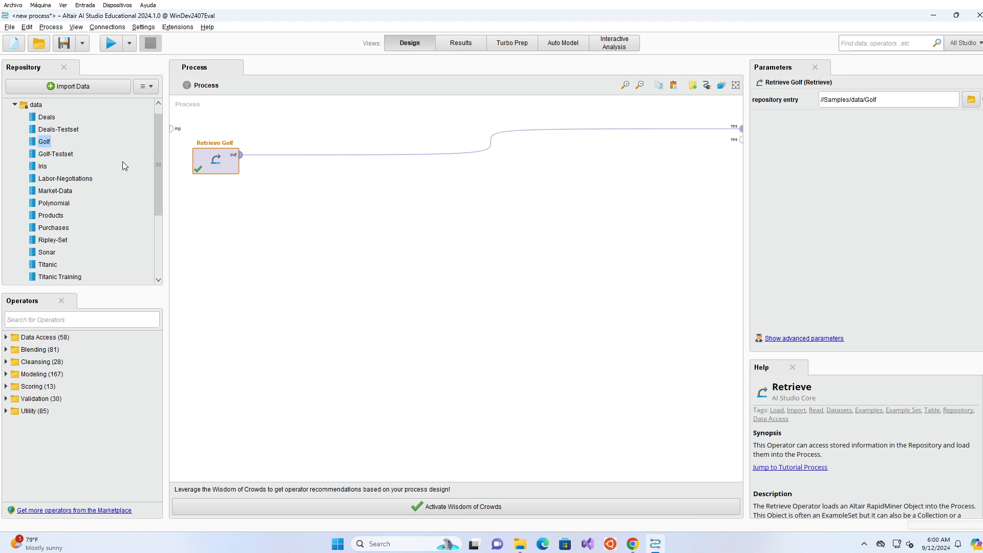
drag(41, 169, 212, 218)
click(243, 211)
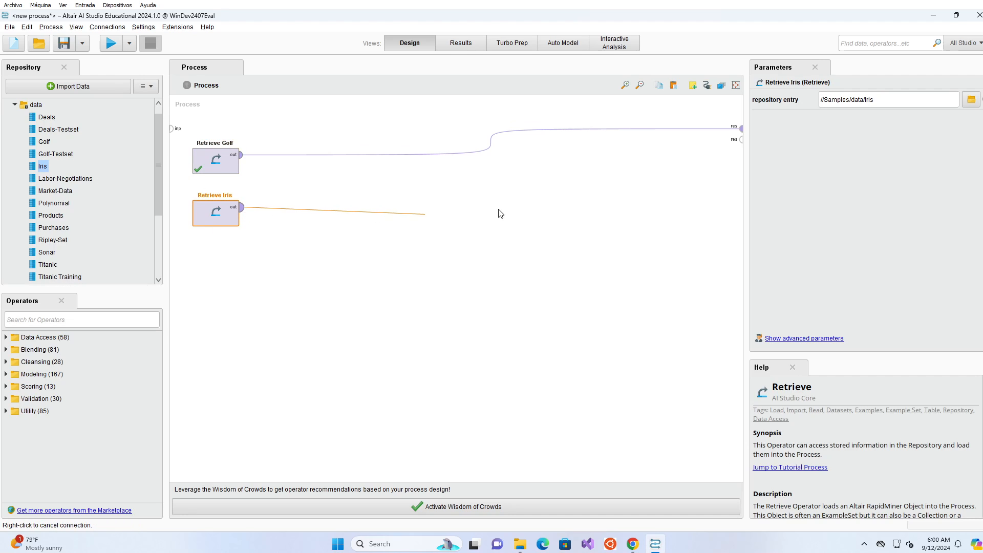
click(740, 144)
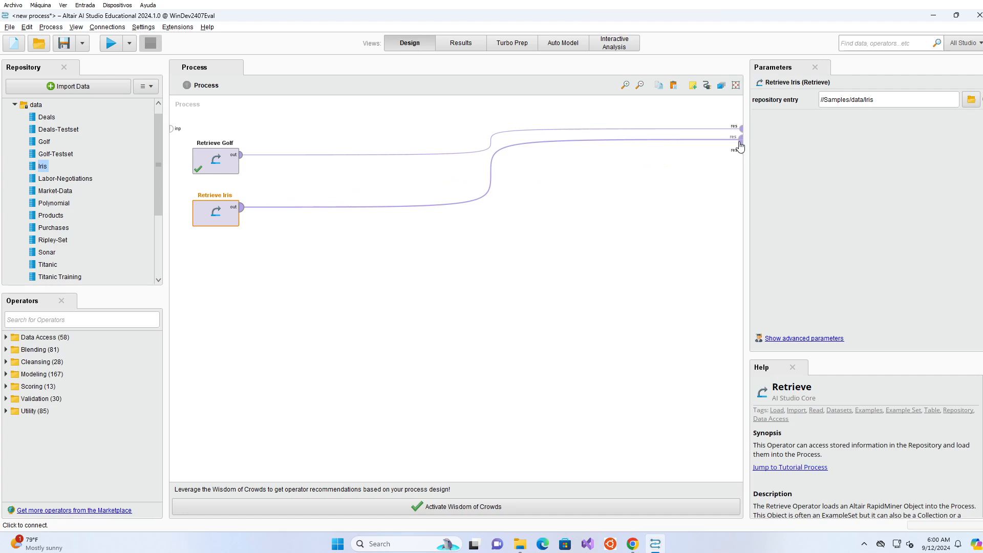
click(111, 44)
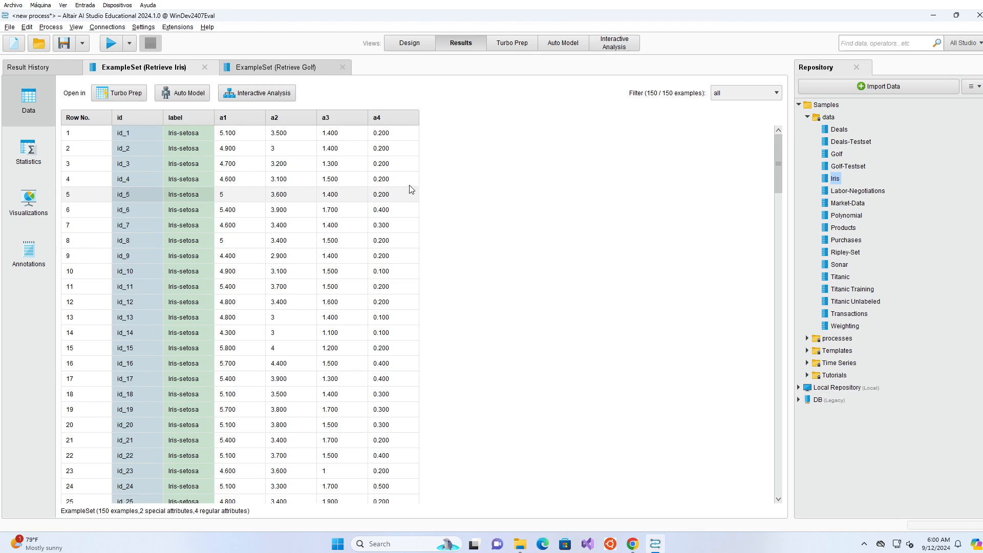
Check the Local Repository's root directory path in Configure Repository, then cancel without changes.
click(405, 48)
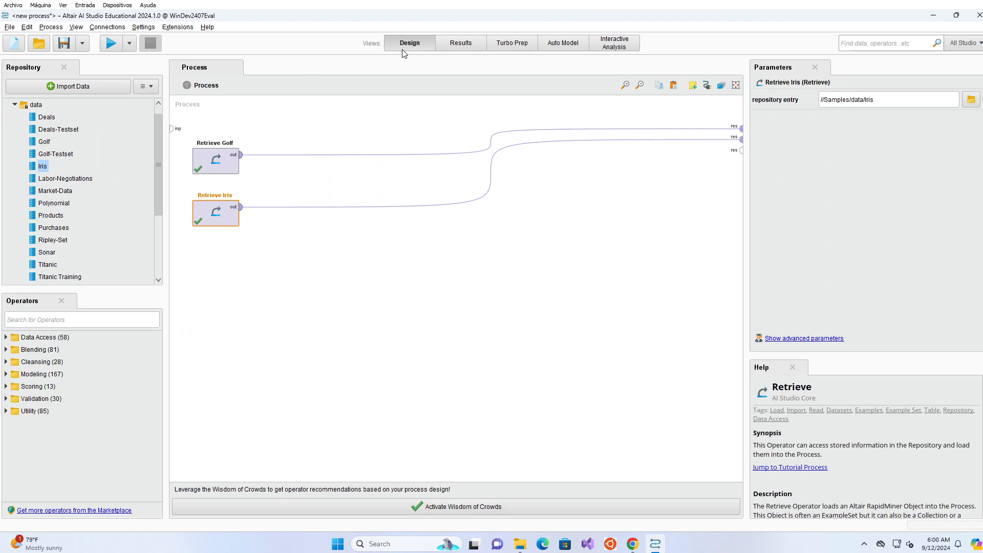
click(16, 103)
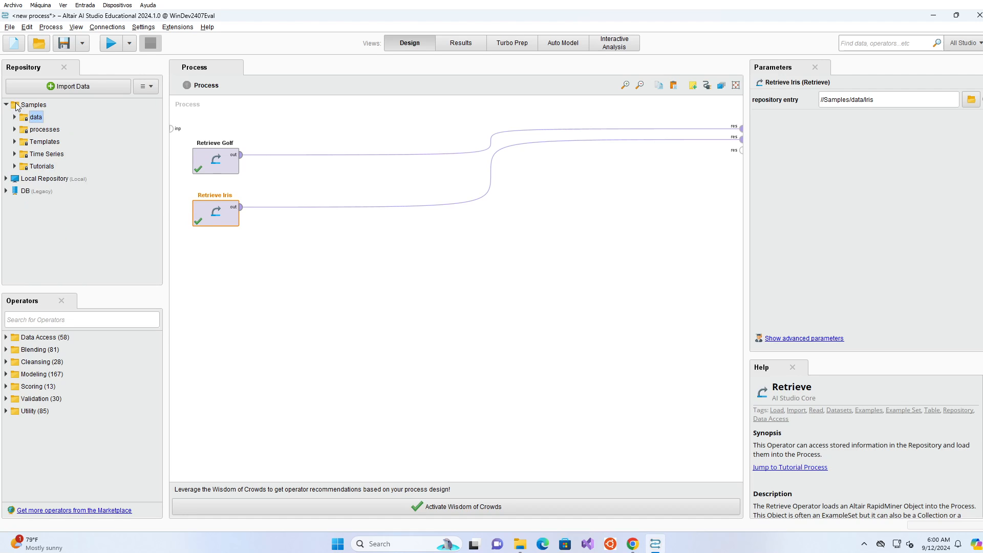
click(53, 179)
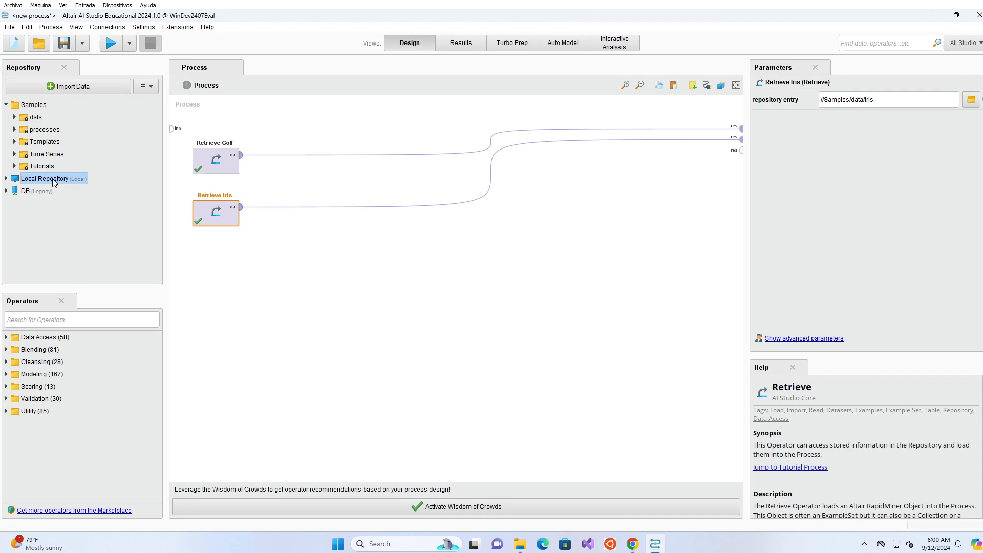
right_click(52, 178)
click(90, 183)
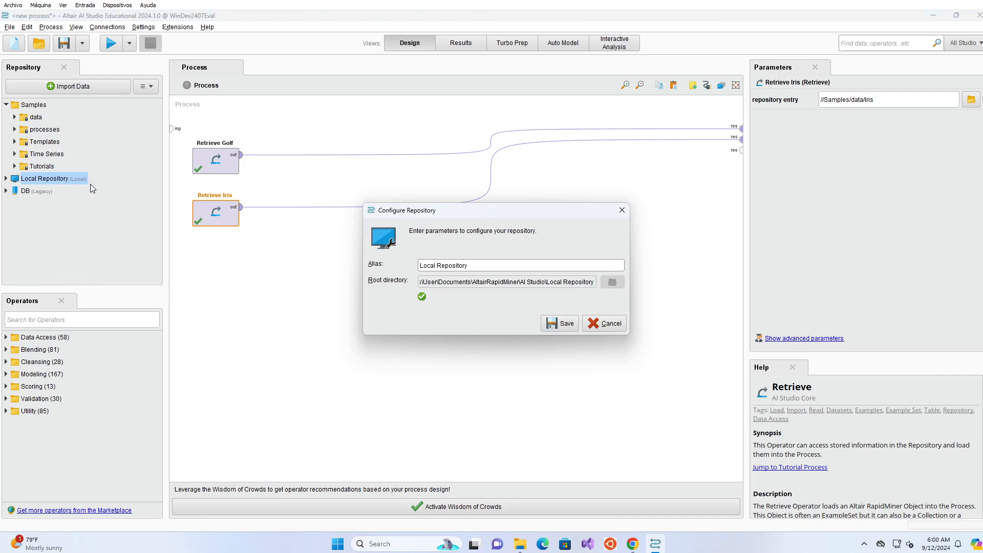
click(474, 284)
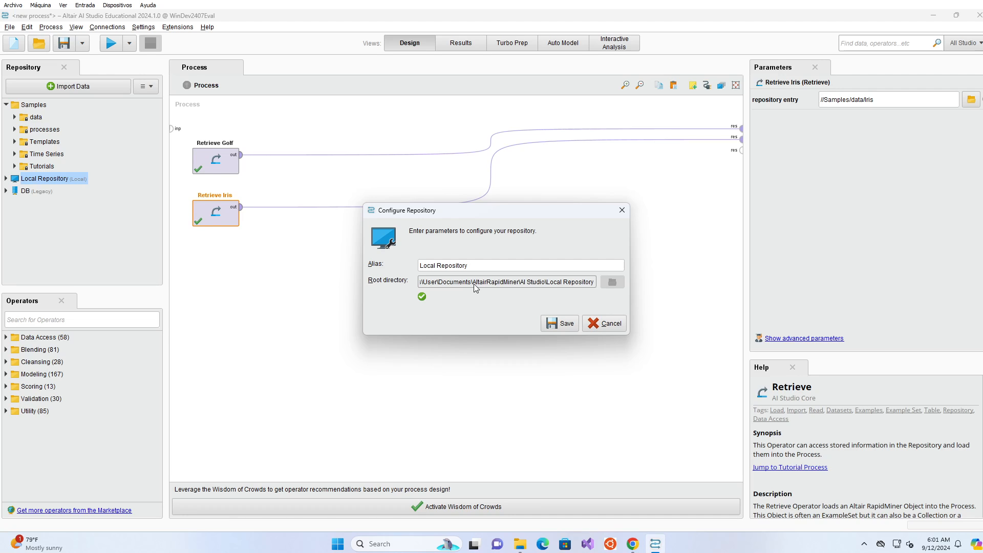
click(603, 324)
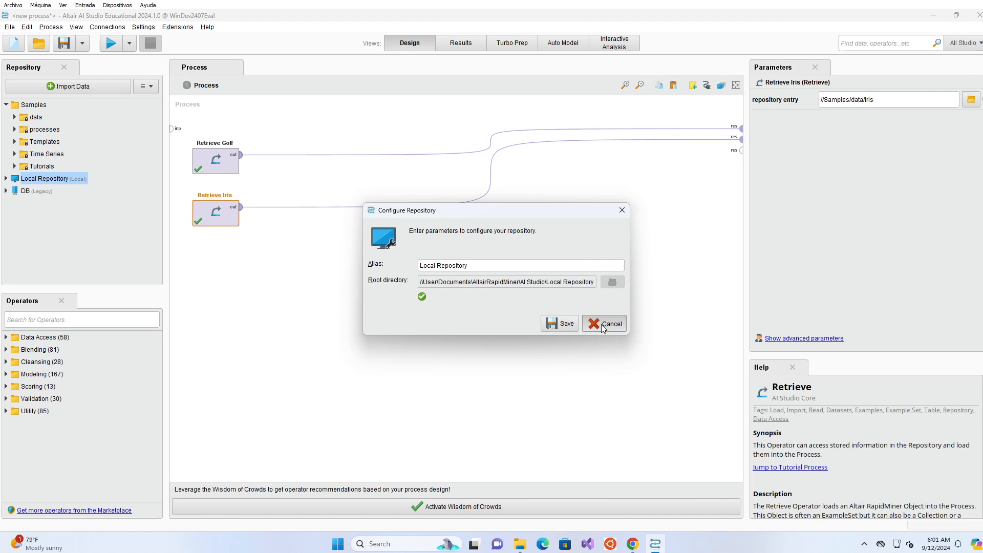
Open File Explorer and go to the MLiB folder in Documents.
click(518, 545)
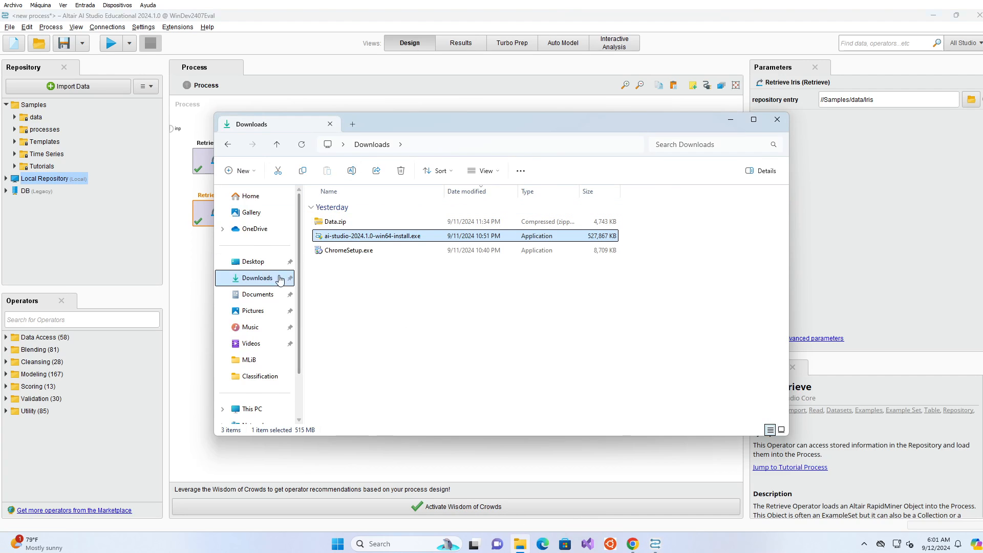
click(257, 295)
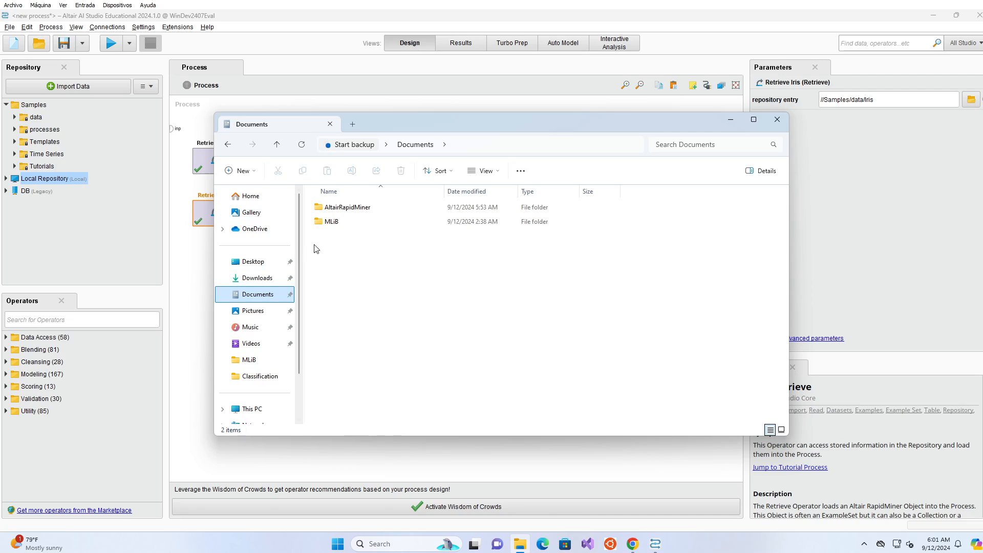
click(331, 222)
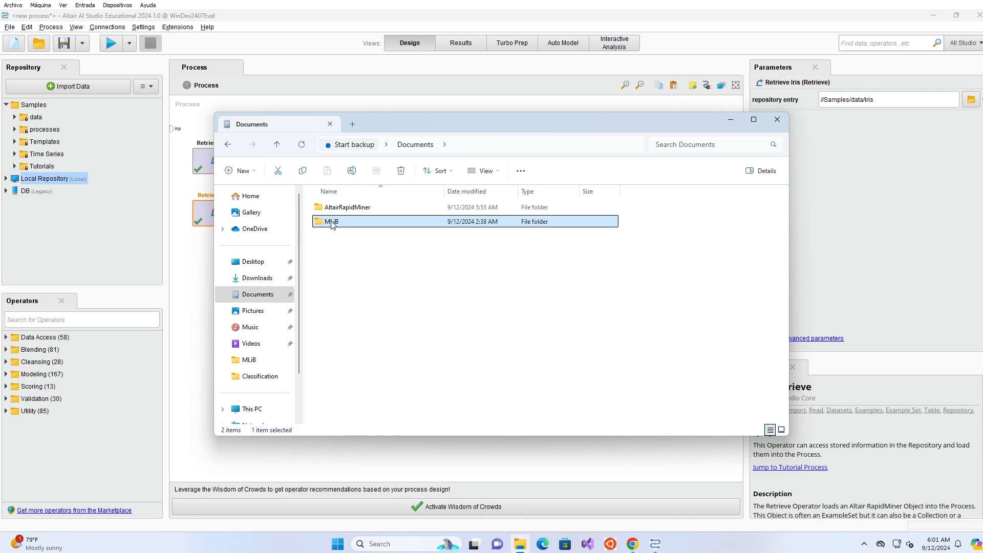
double_click(331, 224)
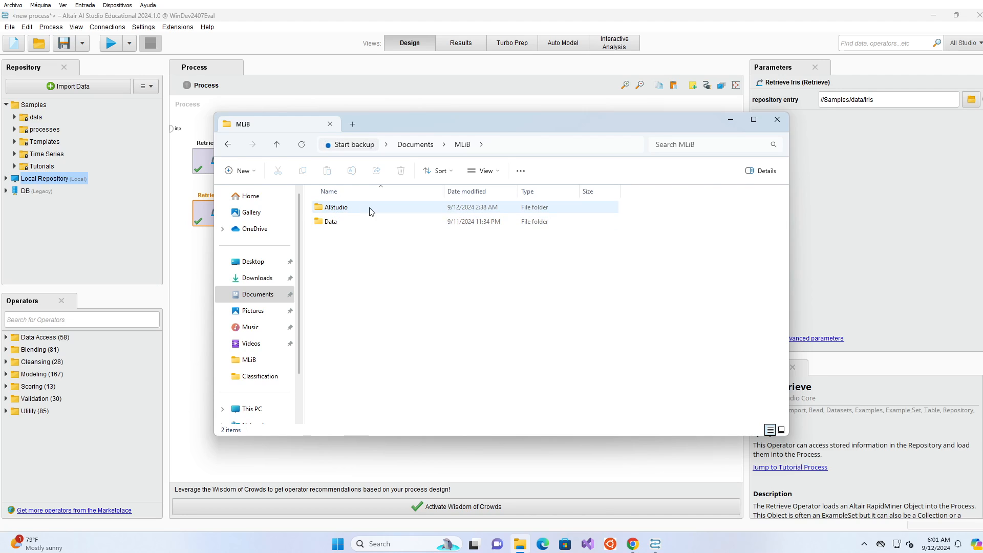
Confirm AIStudio is empty and Data holds four subfolders, then minimize Explorer.
double_click(338, 207)
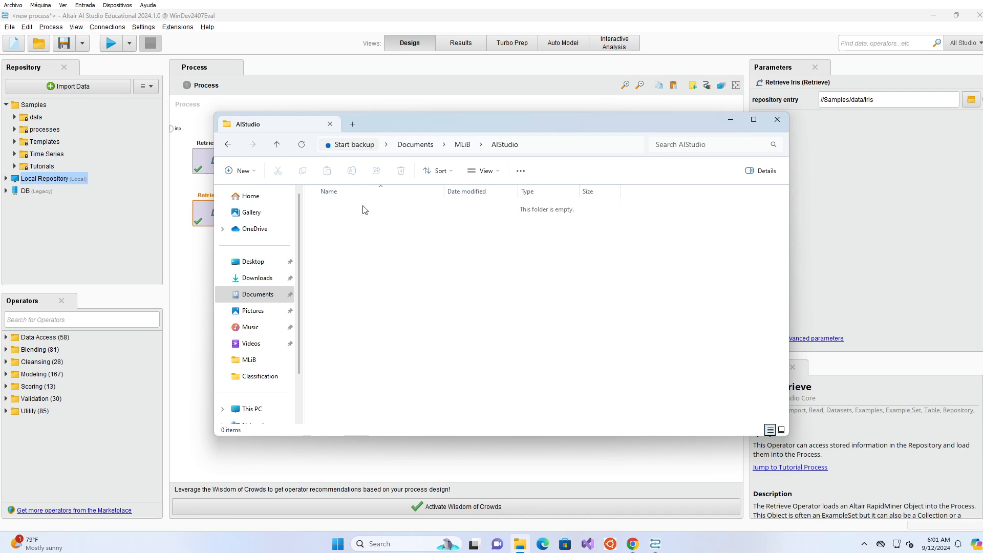
click(462, 147)
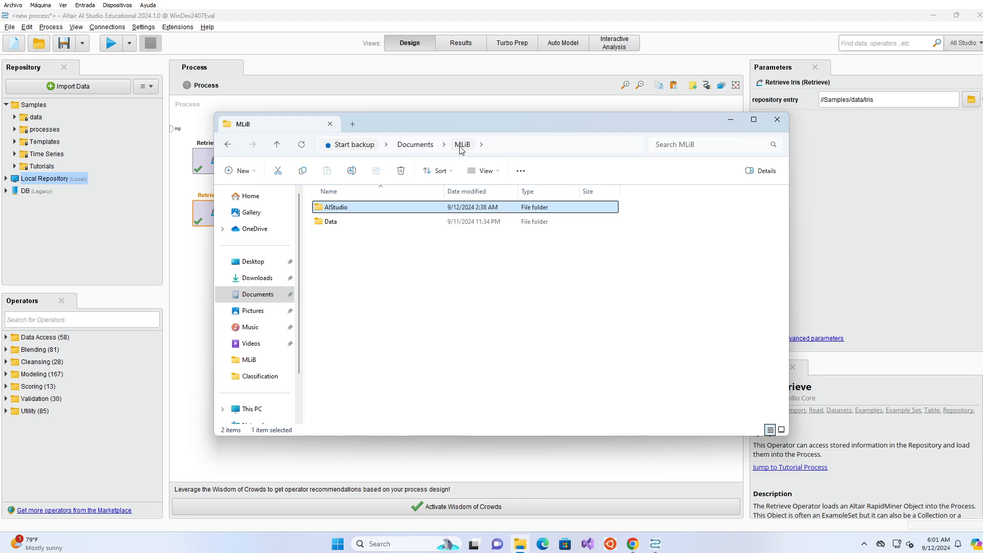
click(331, 223)
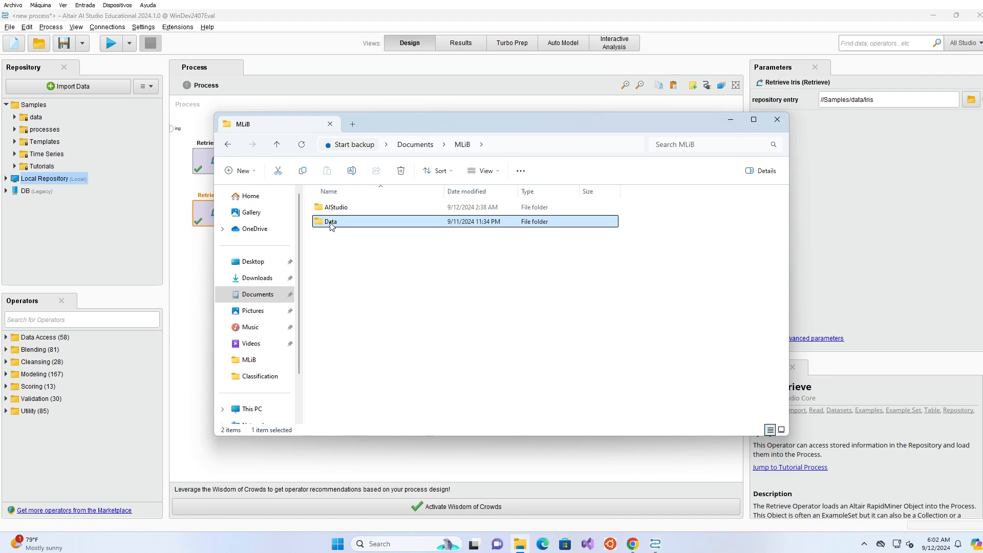
double_click(331, 223)
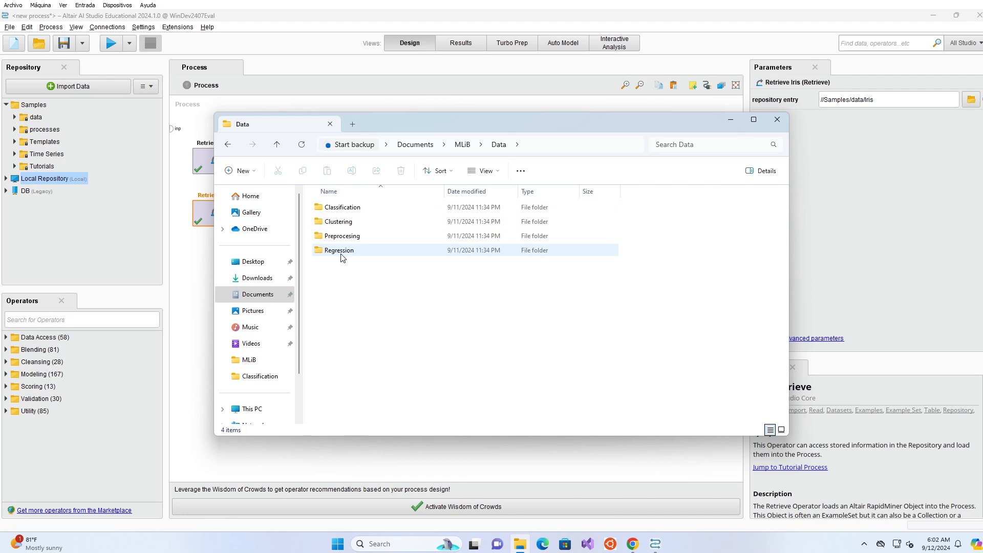
click(462, 145)
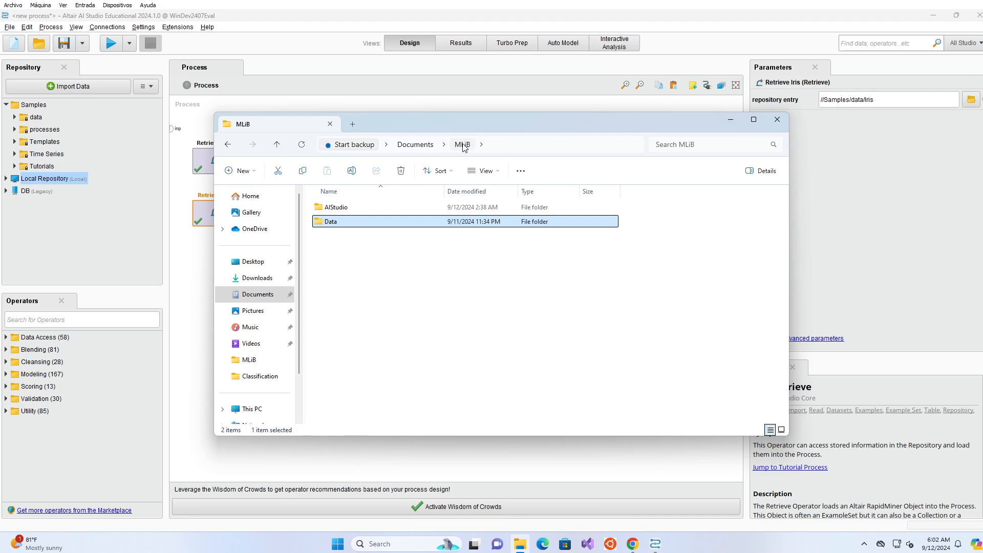
click(333, 207)
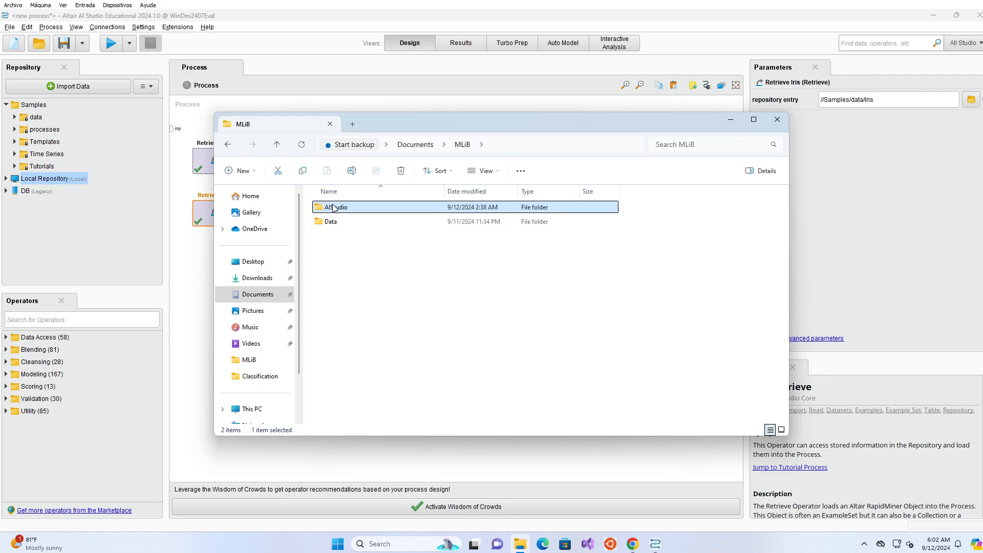
click(333, 221)
click(333, 210)
click(53, 177)
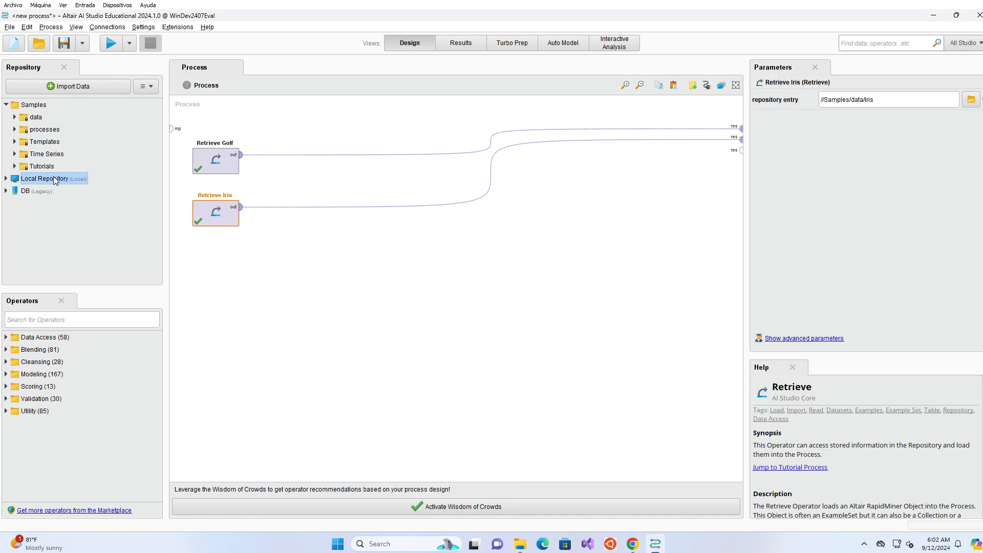
Start creating a new repository and set its alias to MyRepository.
click(153, 88)
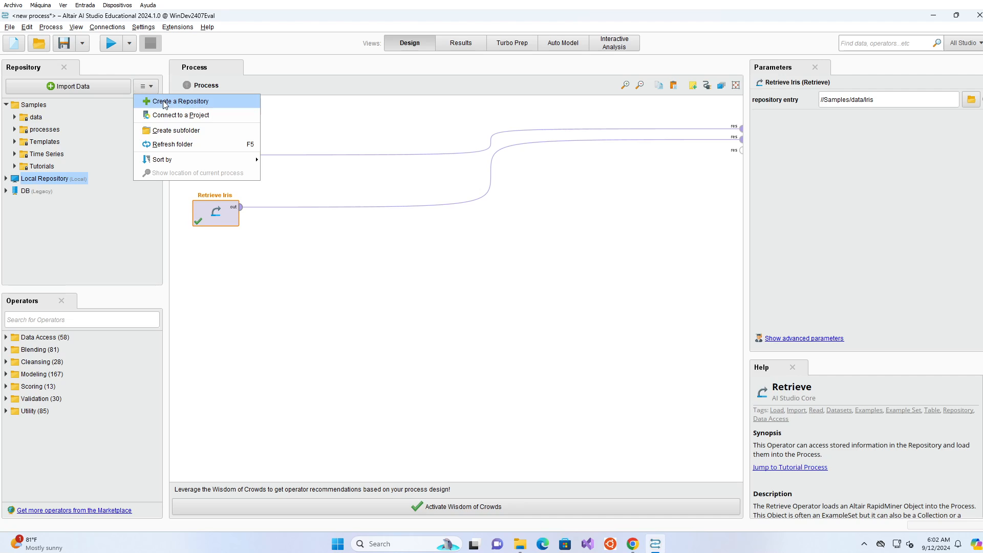
click(164, 102)
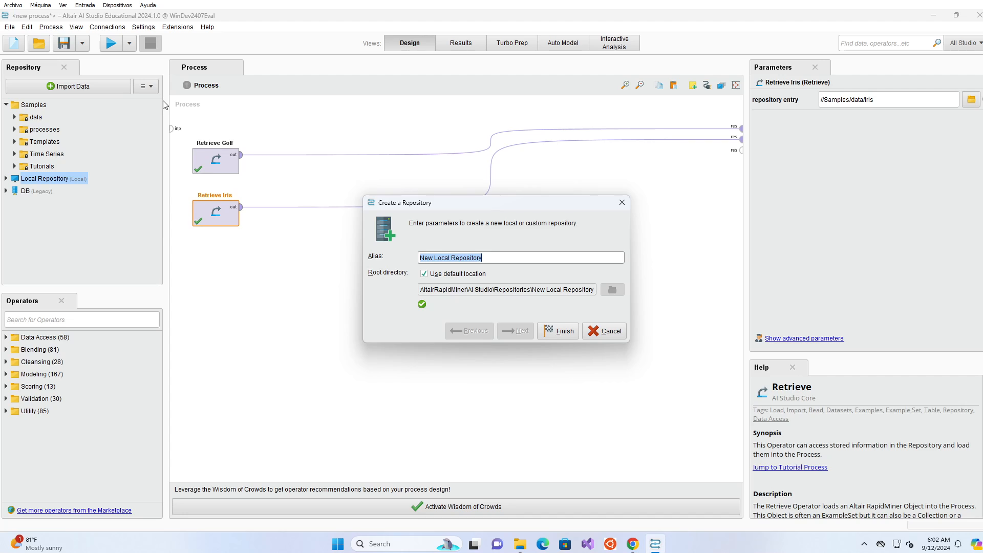
key(End)
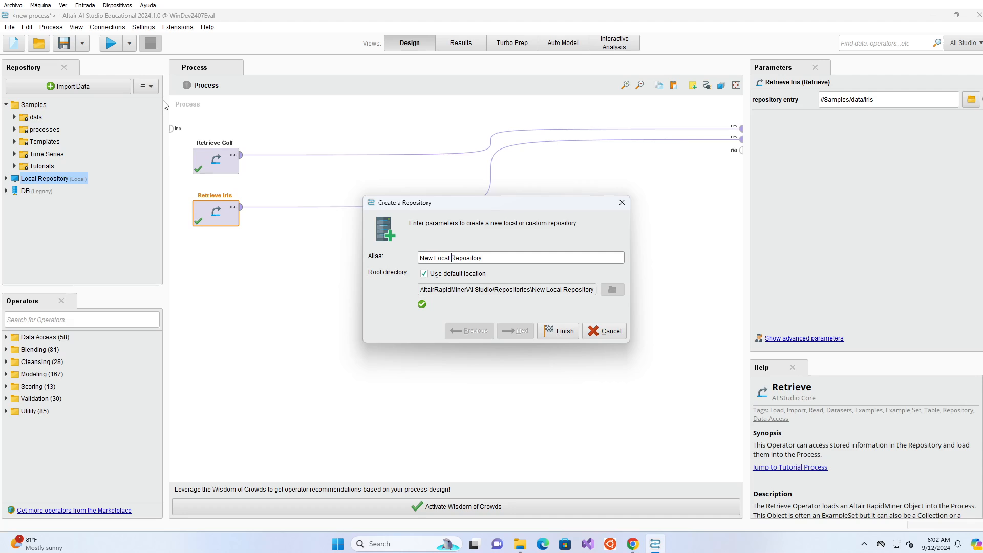
key(BackSpace)
key(BackSpace)
key(BackSpace)
key(BackSpace)
key(BackSpace)
key(BackSpace)
key(BackSpace)
key(BackSpace)
key(BackSpace)
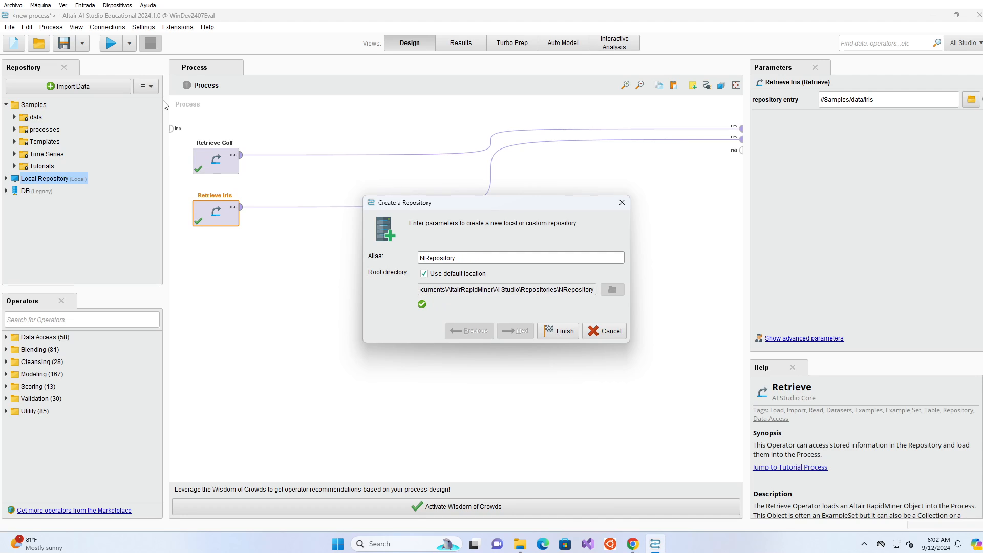
text(y)
key(BackSpace)
key(BackSpace)
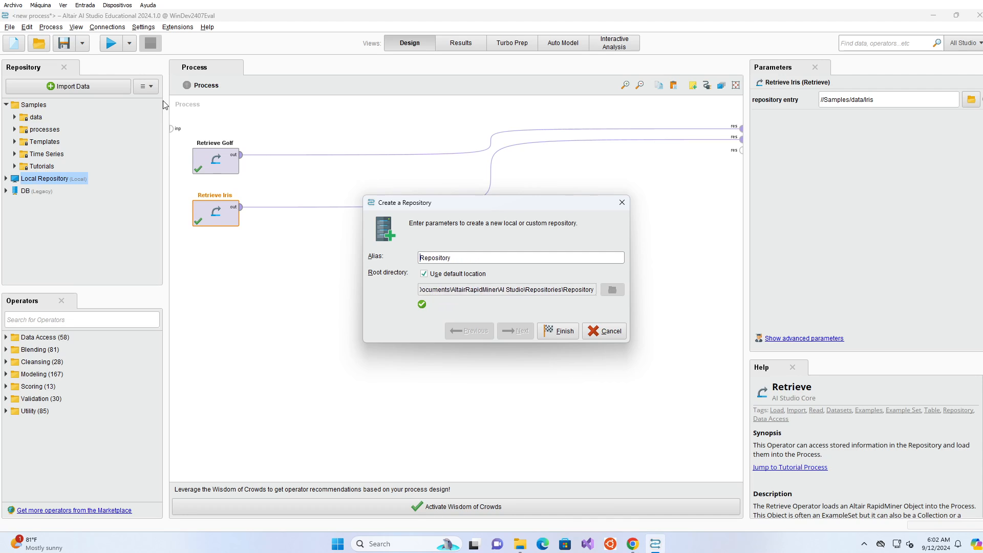
text(My)
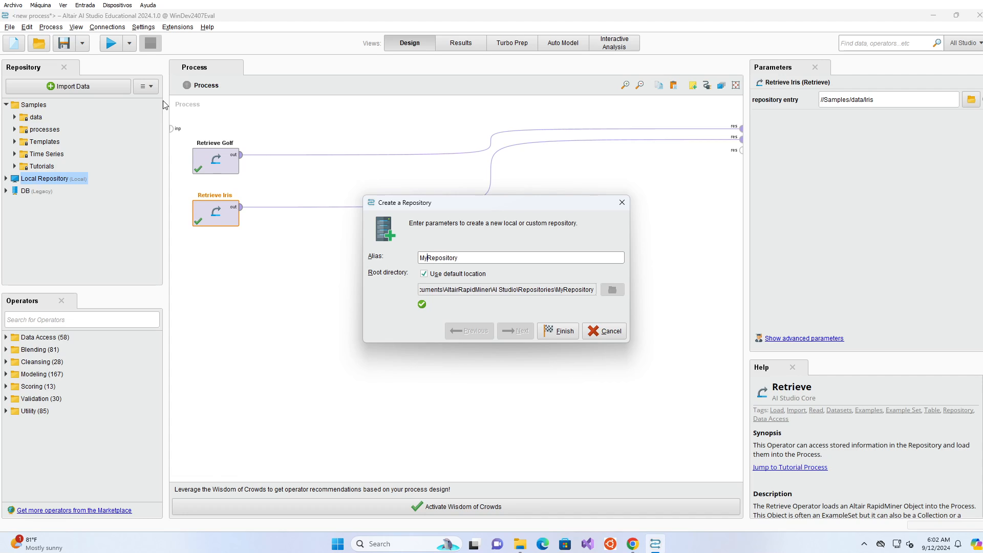
Set the root directory to Documents\MLiB\AIStudio instead of the default location, and finish.
click(424, 274)
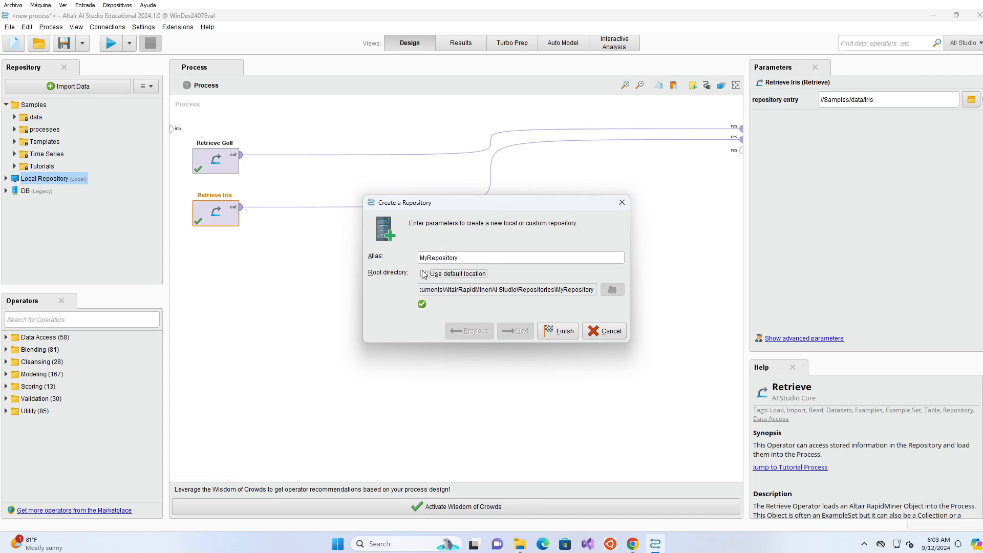
click(614, 289)
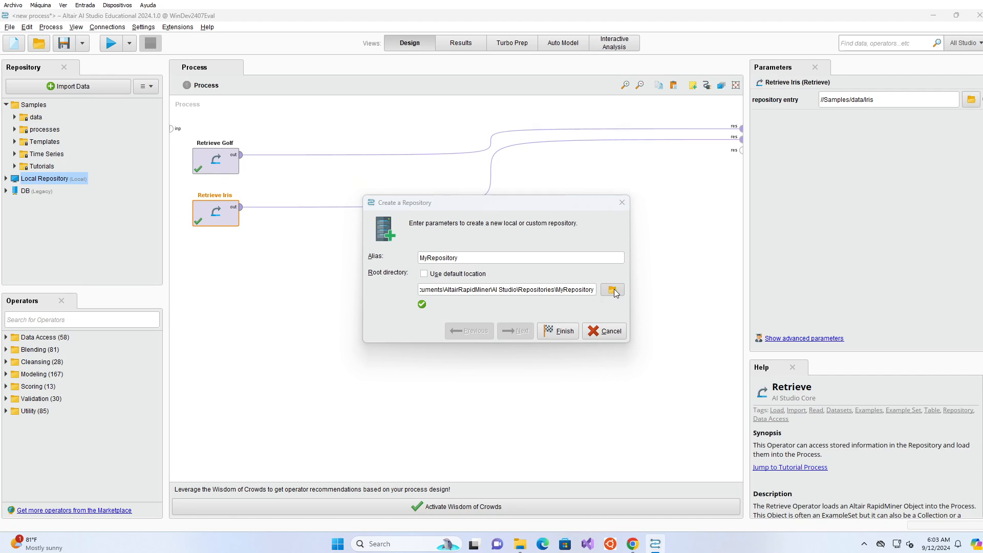
click(423, 231)
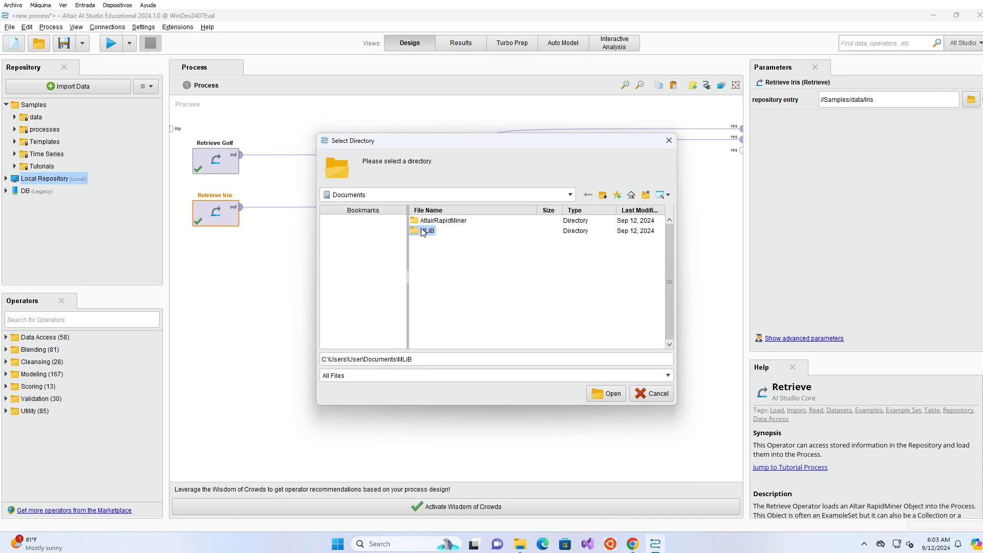
double_click(423, 231)
click(429, 224)
click(606, 392)
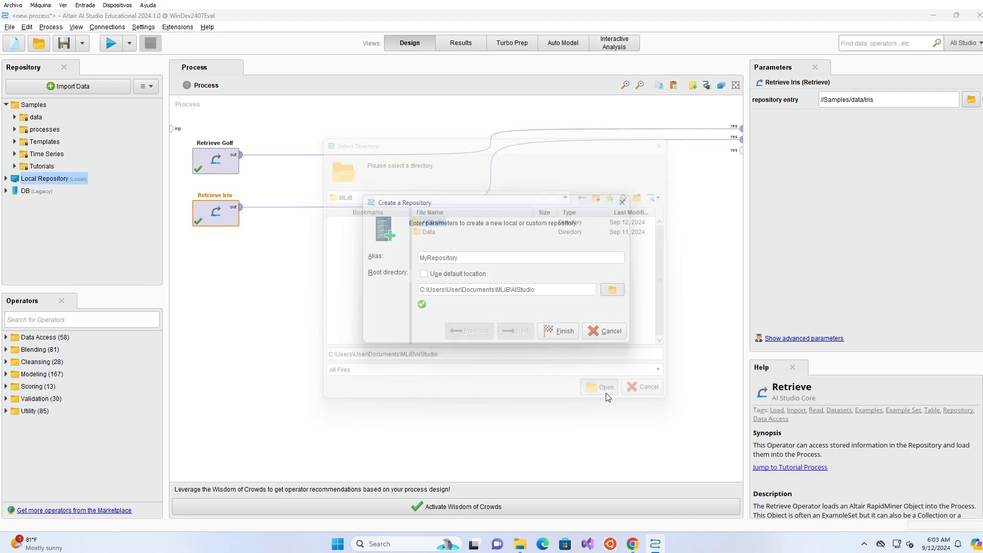
click(556, 331)
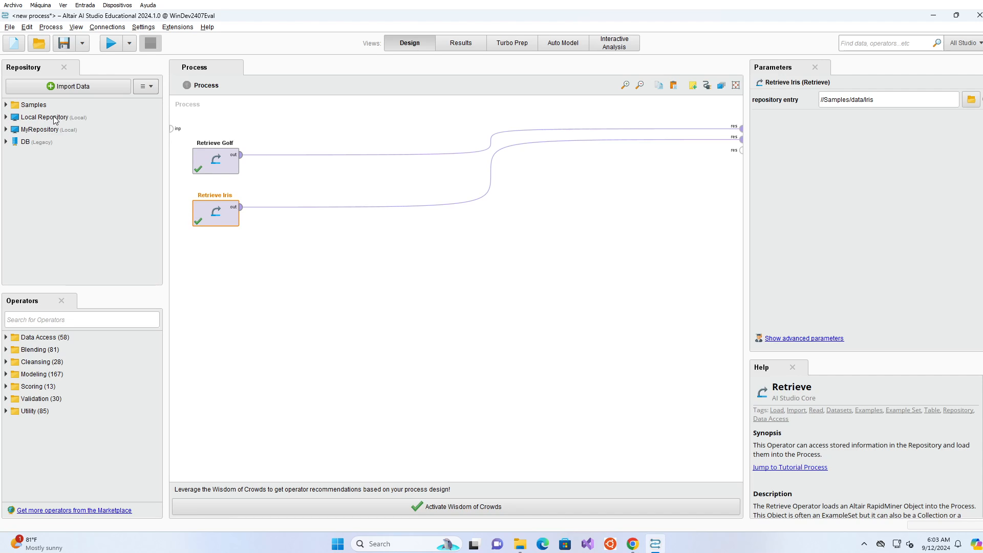
Select and expand MyRepository, then start the Import Data wizard.
click(56, 118)
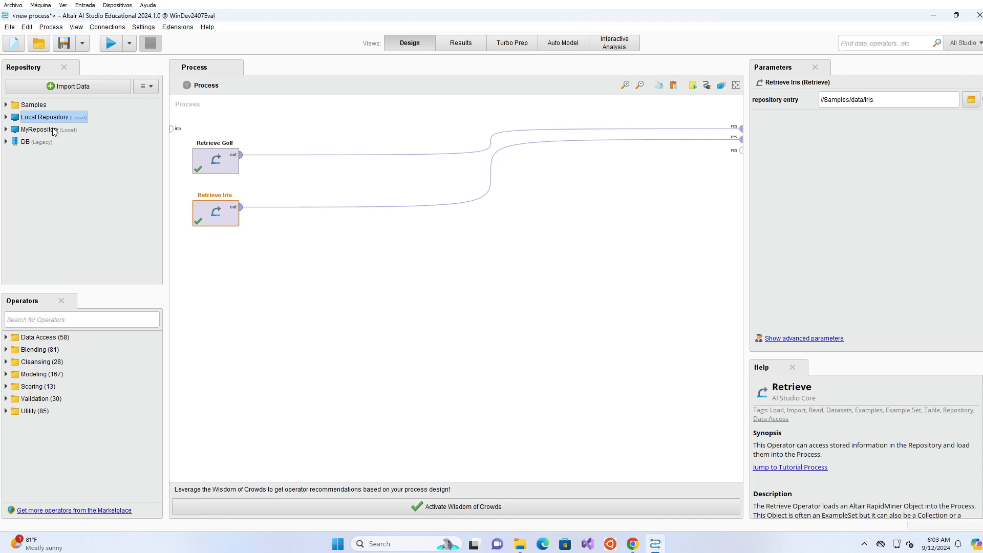
click(41, 129)
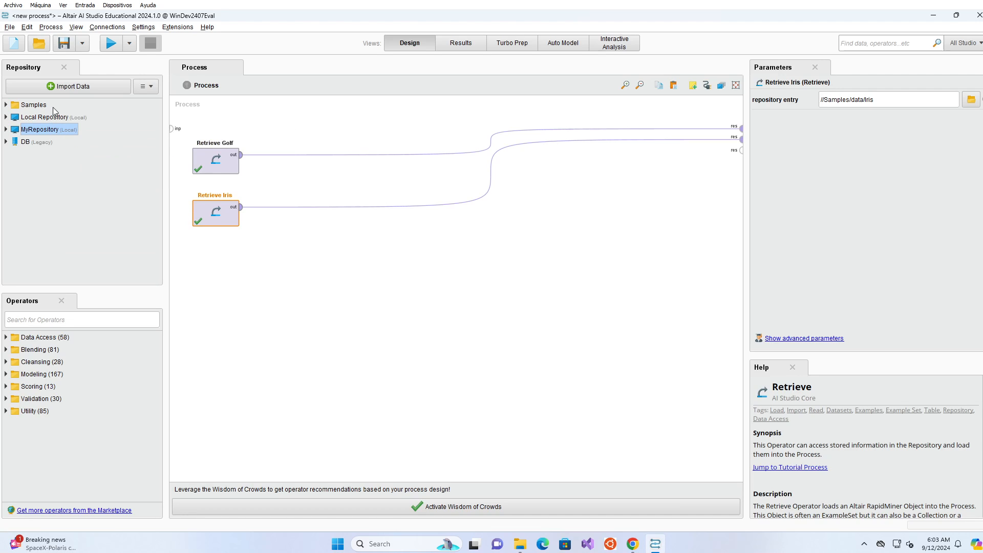
key(Right)
click(61, 92)
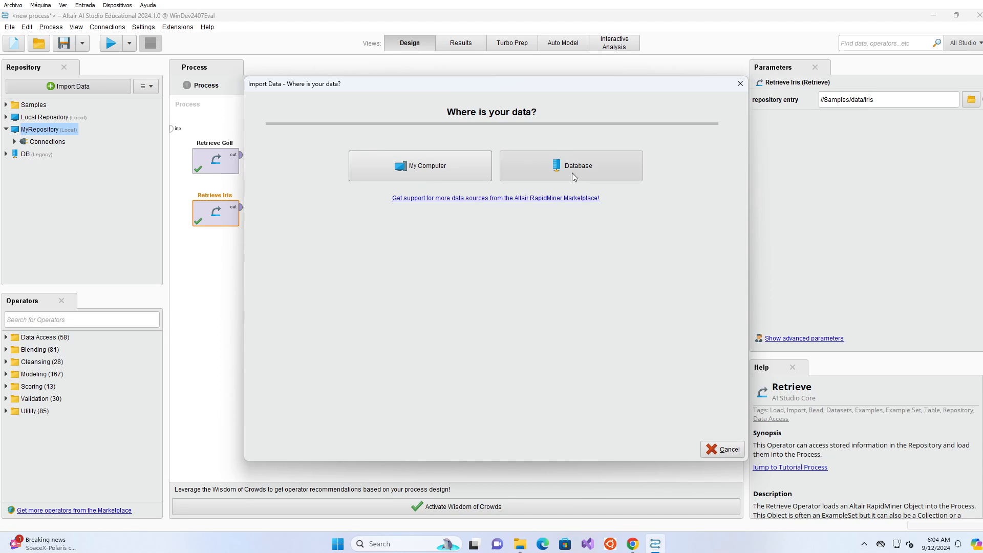
From My Computer, choose BreastTissue.xls in MLiB\Data\Classification as the import file.
click(450, 173)
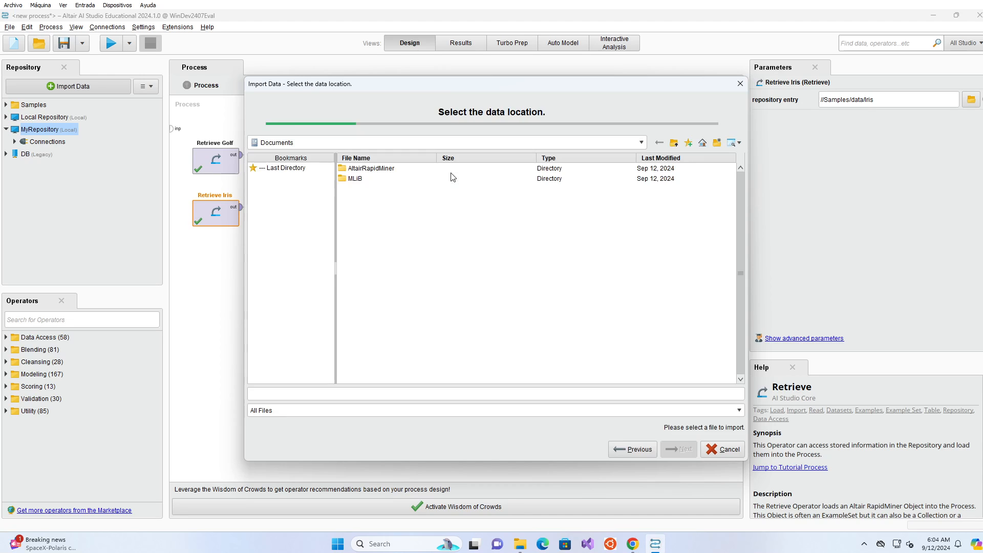
click(360, 184)
double_click(357, 179)
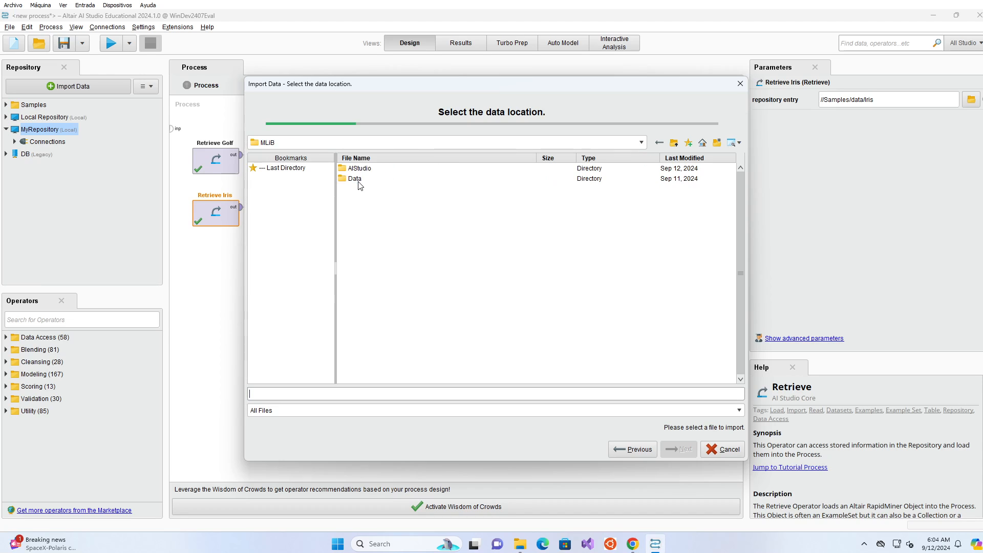
double_click(355, 180)
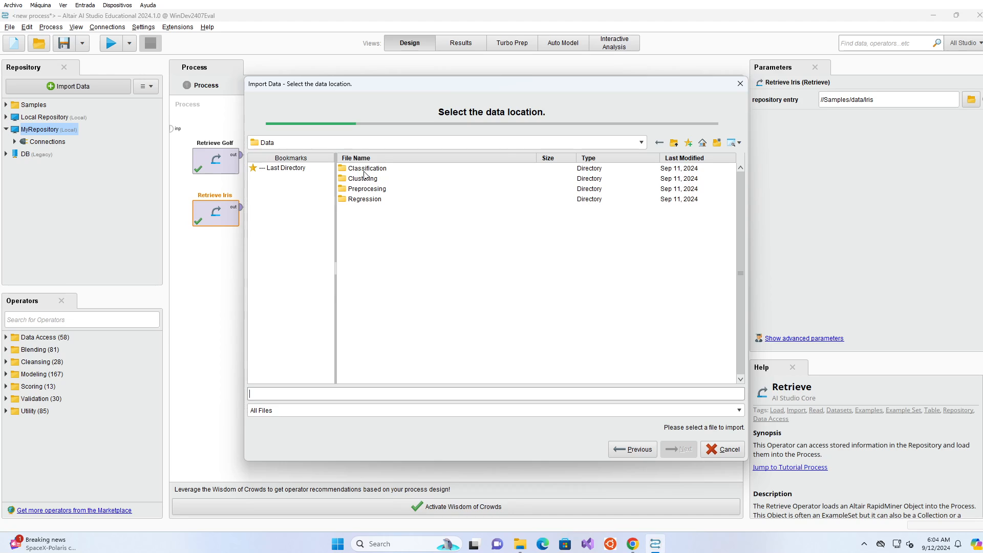
click(364, 172)
double_click(364, 173)
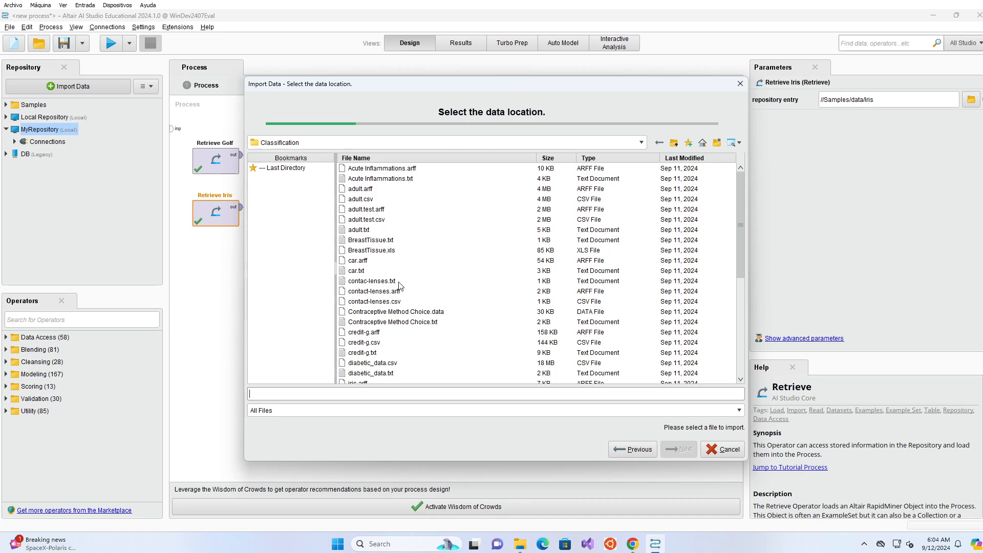
click(376, 252)
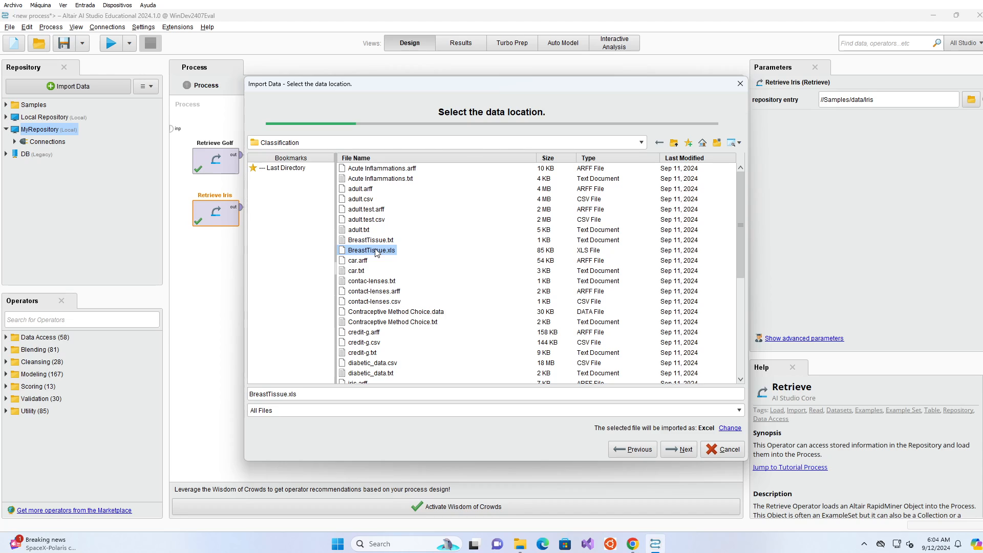
In File Explorer, go to MLiB\Data\Classification and open BreastTissue.txt with Notepad++.
click(521, 546)
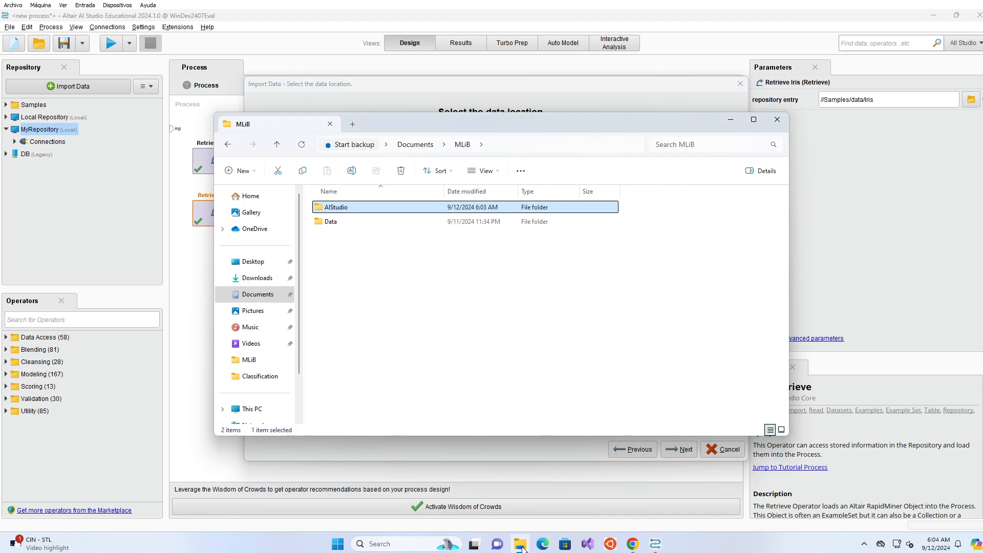
click(328, 227)
double_click(327, 228)
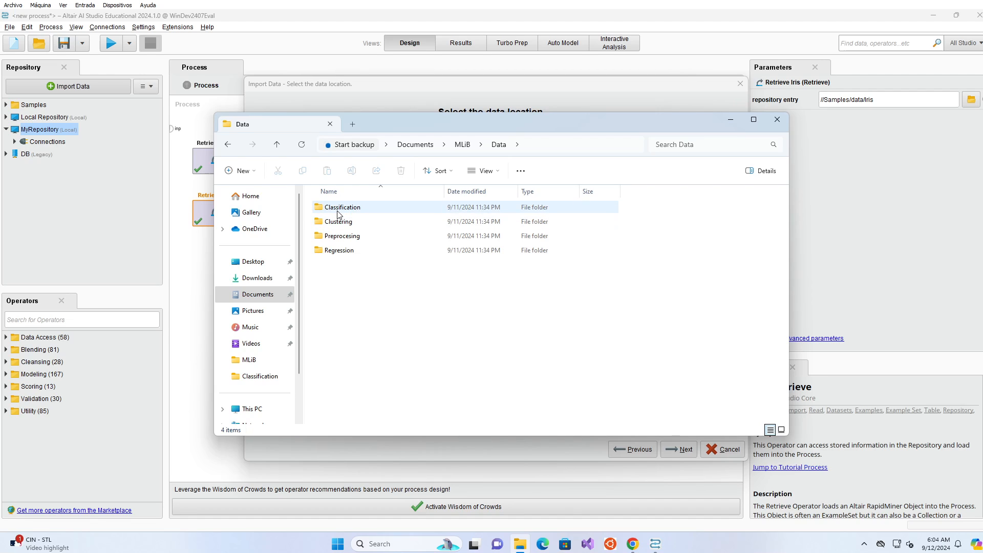
click(337, 214)
double_click(338, 213)
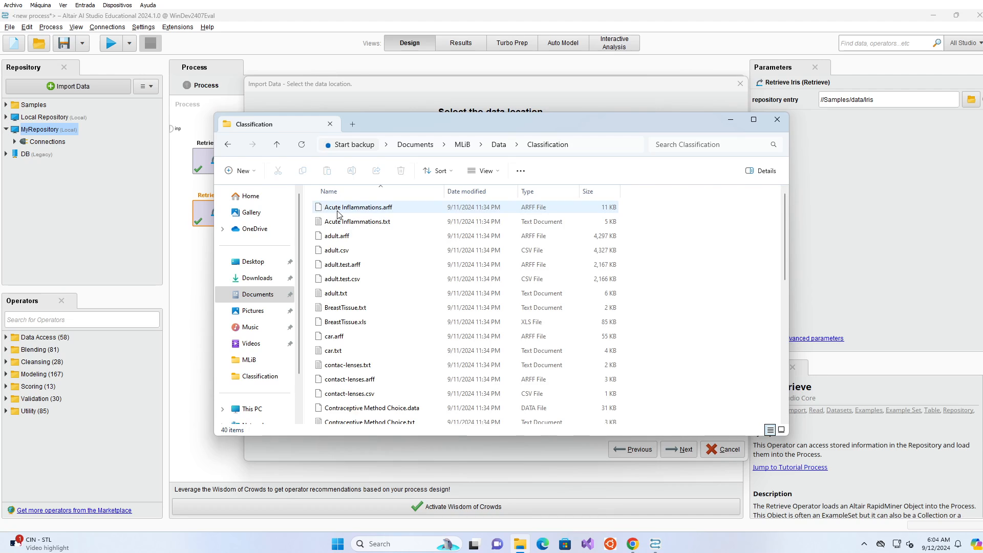
click(357, 327)
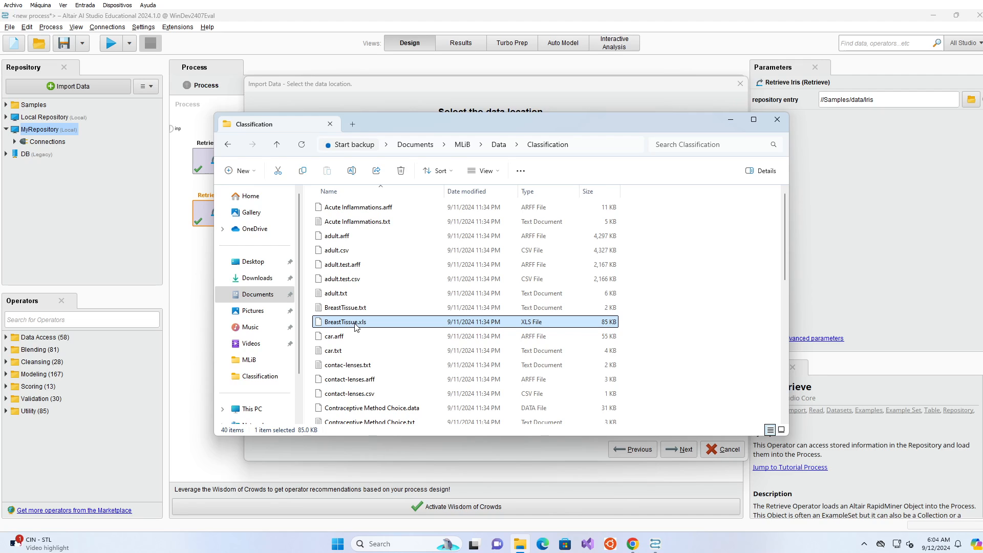
click(357, 309)
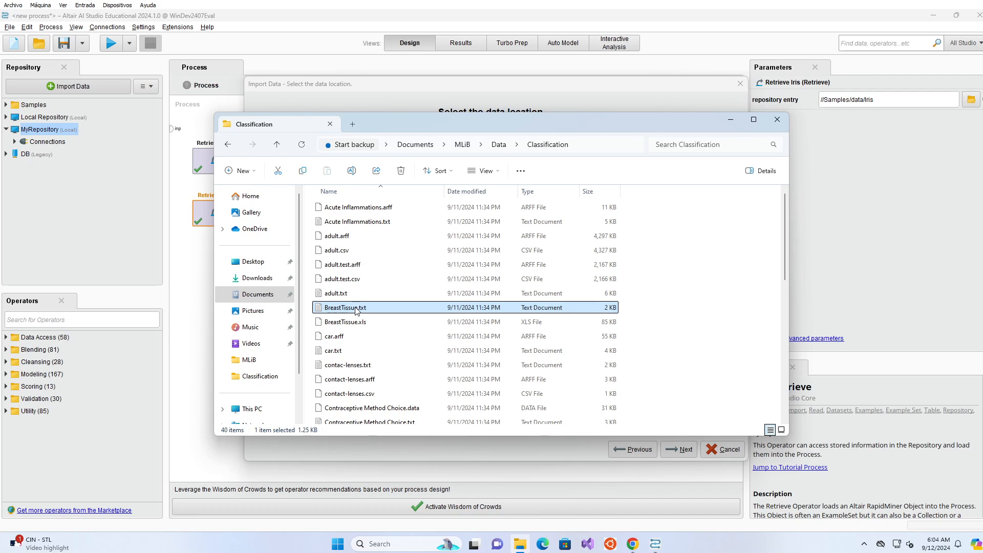
right_click(357, 310)
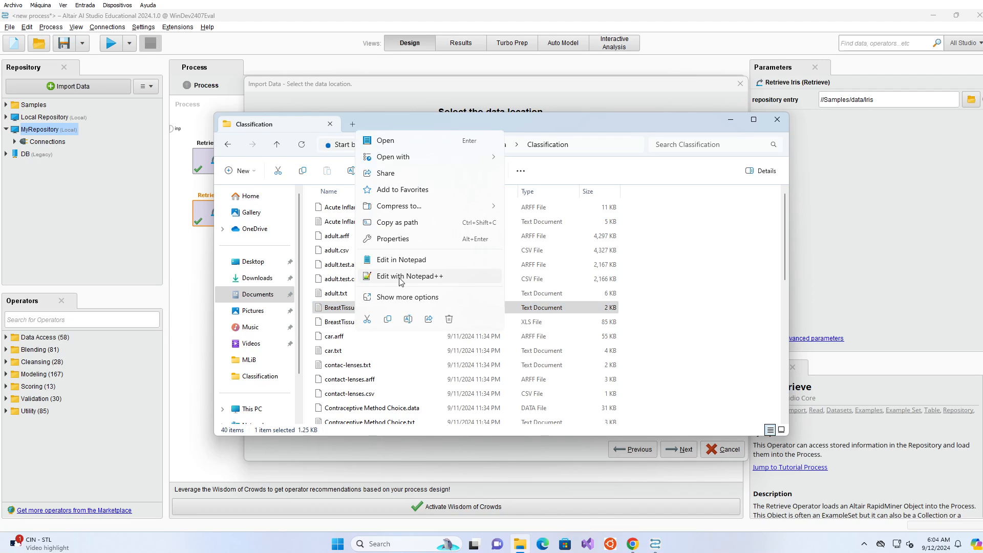
click(401, 277)
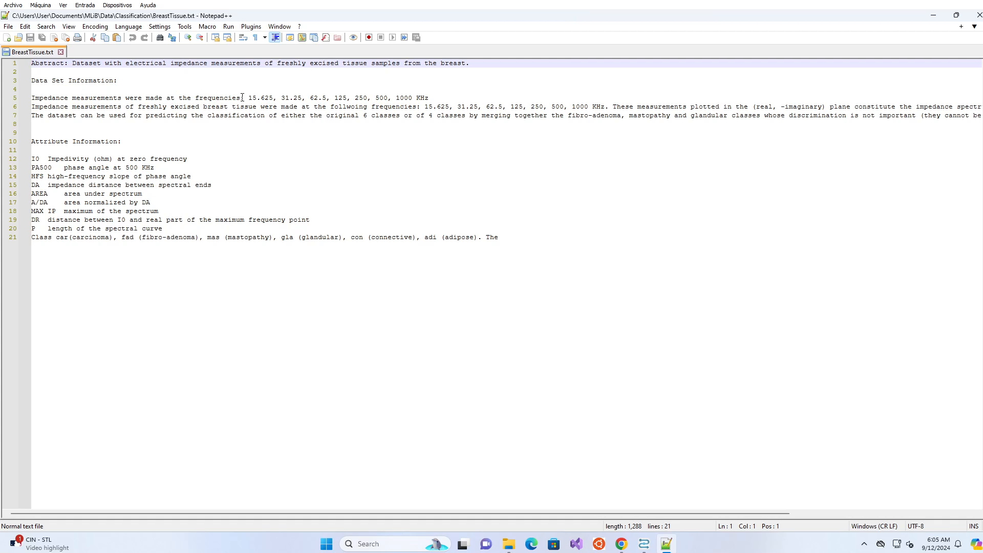
Highlight the frequencies, abstract, attribute descriptions and class list in BreastTissue.txt, then minimize Notepad++.
drag(245, 98, 443, 101)
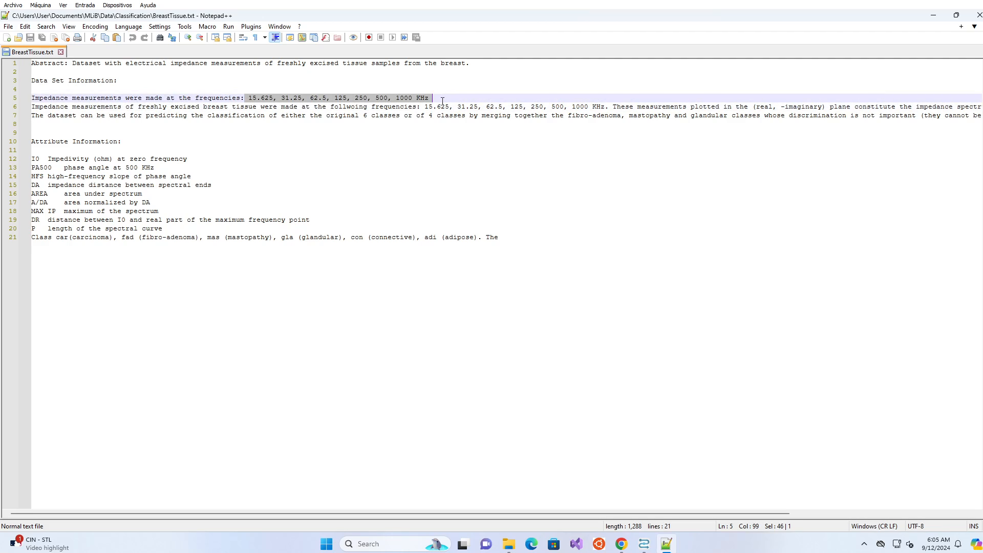
drag(342, 63, 487, 61)
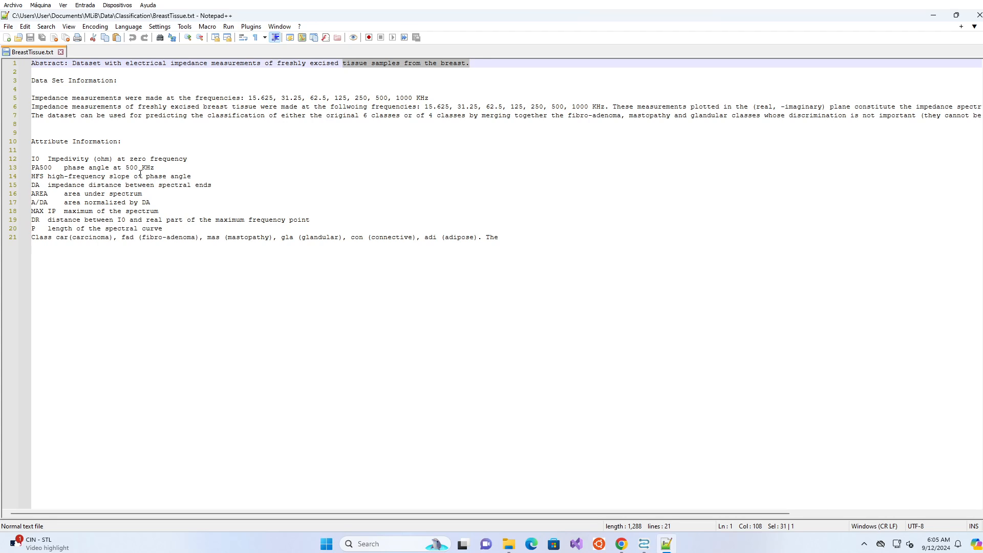
drag(32, 159, 195, 228)
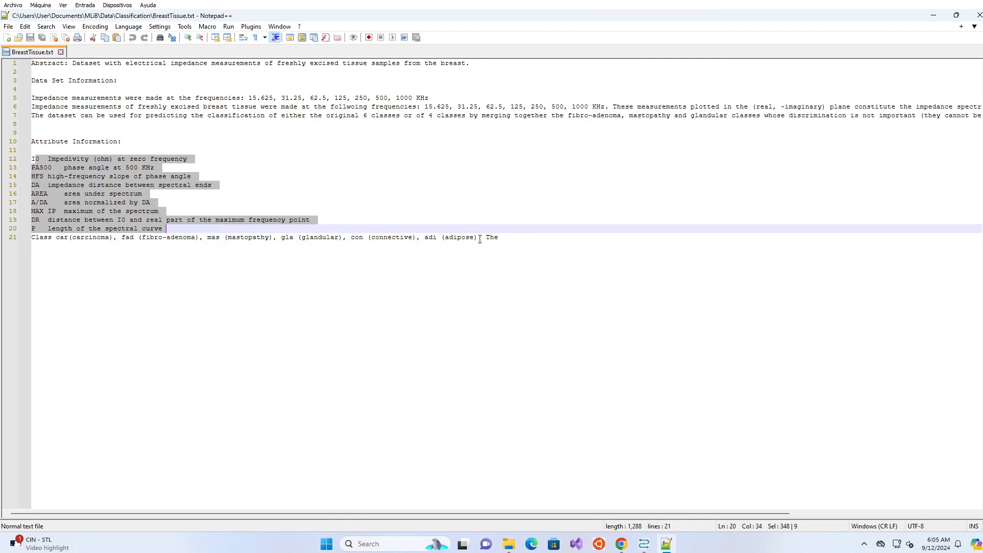
drag(500, 237, 15, 241)
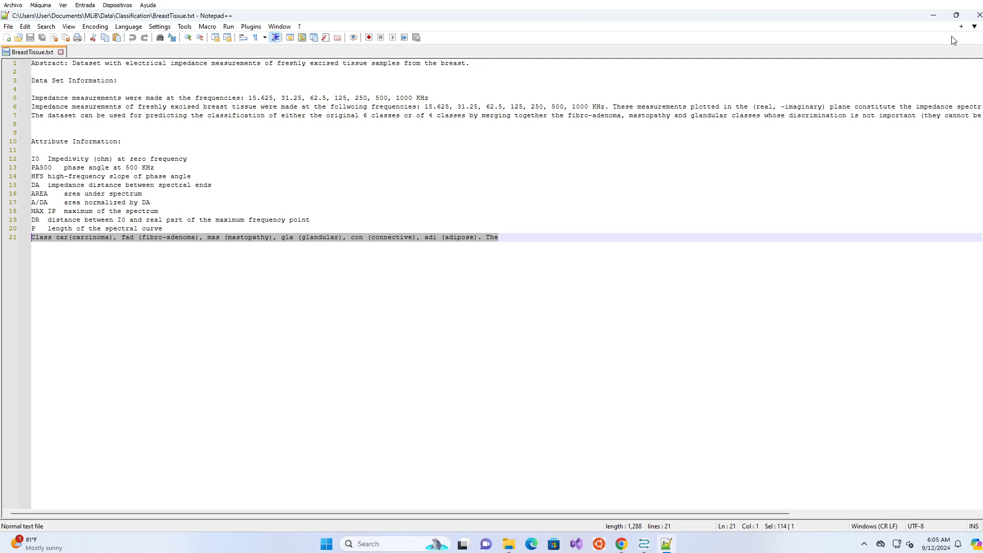
click(933, 15)
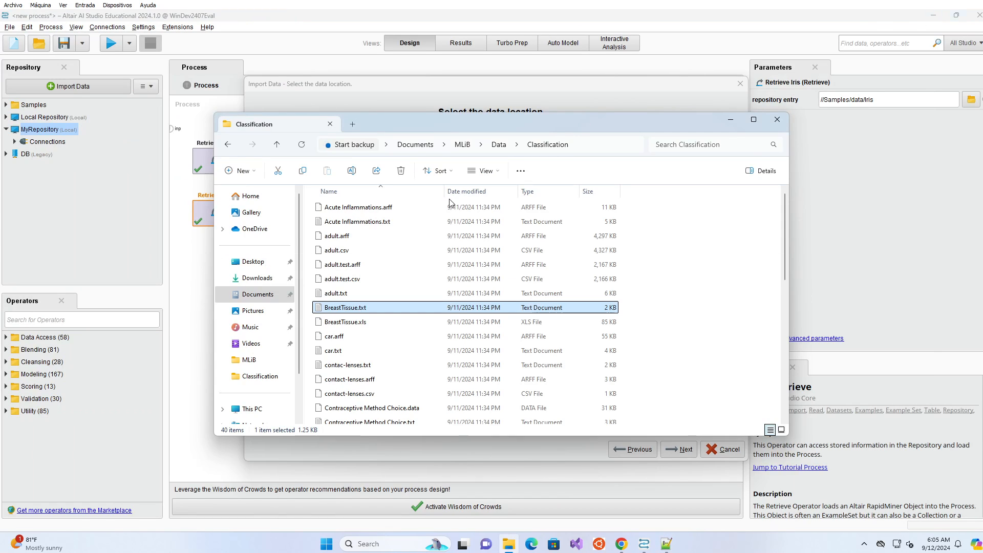
Open Acute Inflammations.txt from the Classification folder in Notepad++.
click(368, 228)
right_click(368, 228)
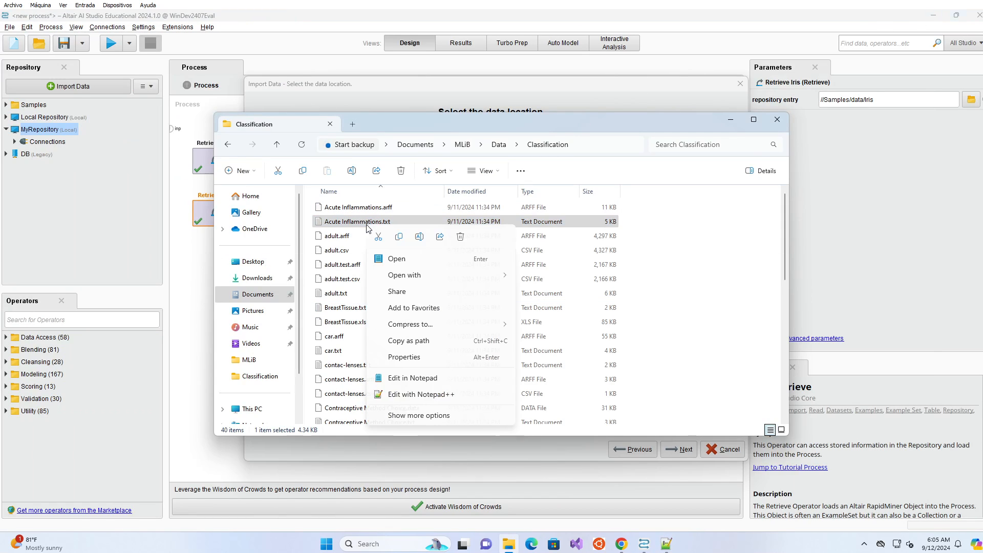
click(418, 395)
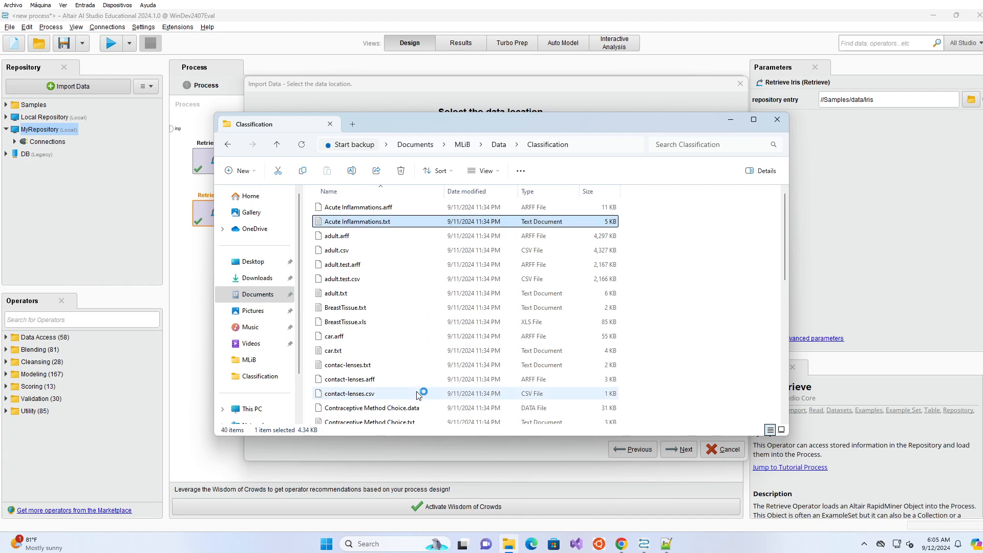
scroll(260, 208, down, 3)
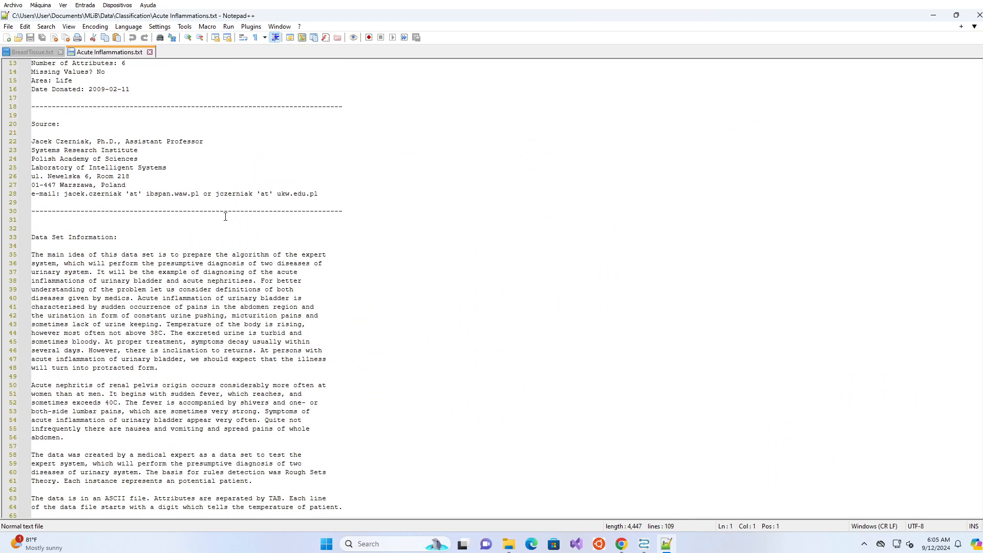
scroll(216, 195, up, 7)
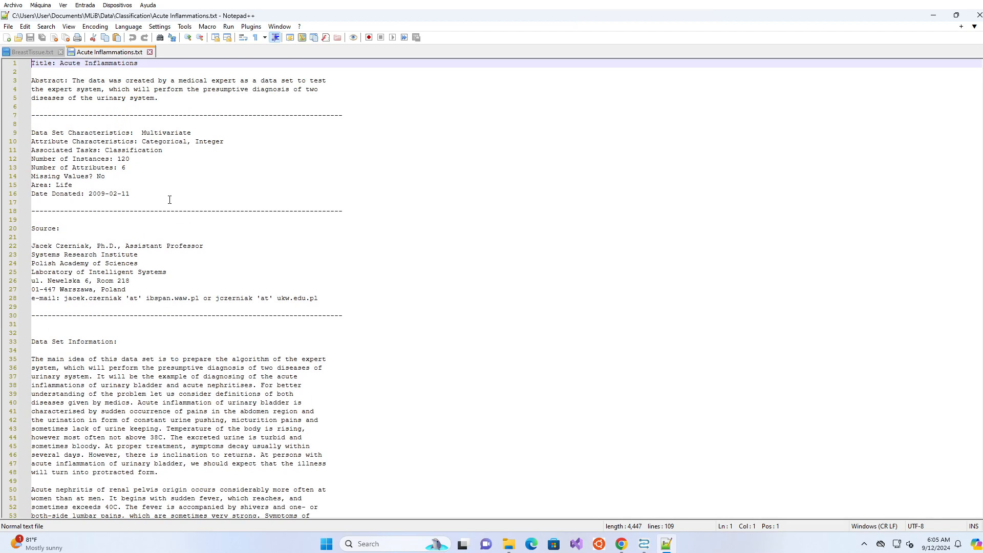
scroll(154, 184, down, 2)
Highlight the attribute passages, including lines 67–72 and 81–88, then close Acute Inflammations.txt.
drag(113, 186, 210, 229)
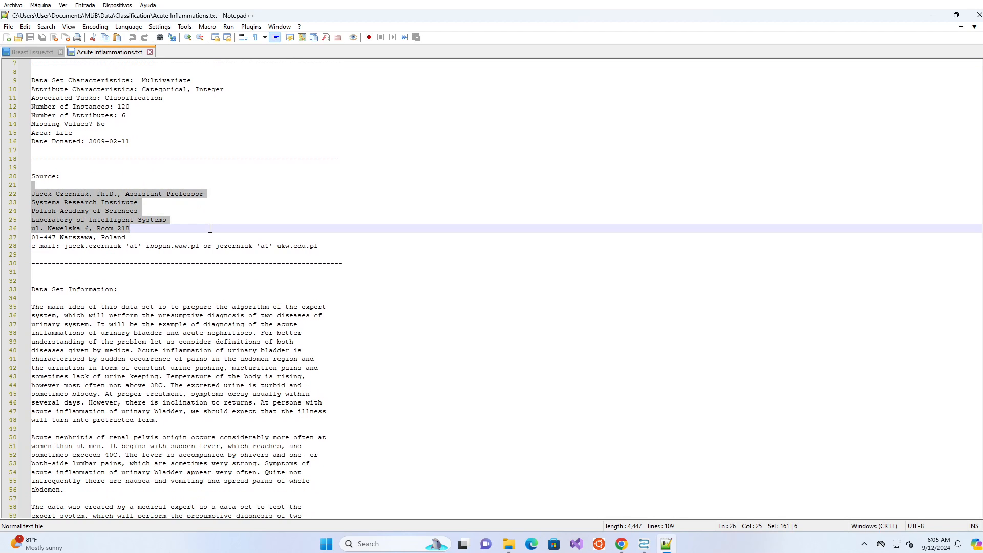
scroll(210, 229, down, 8)
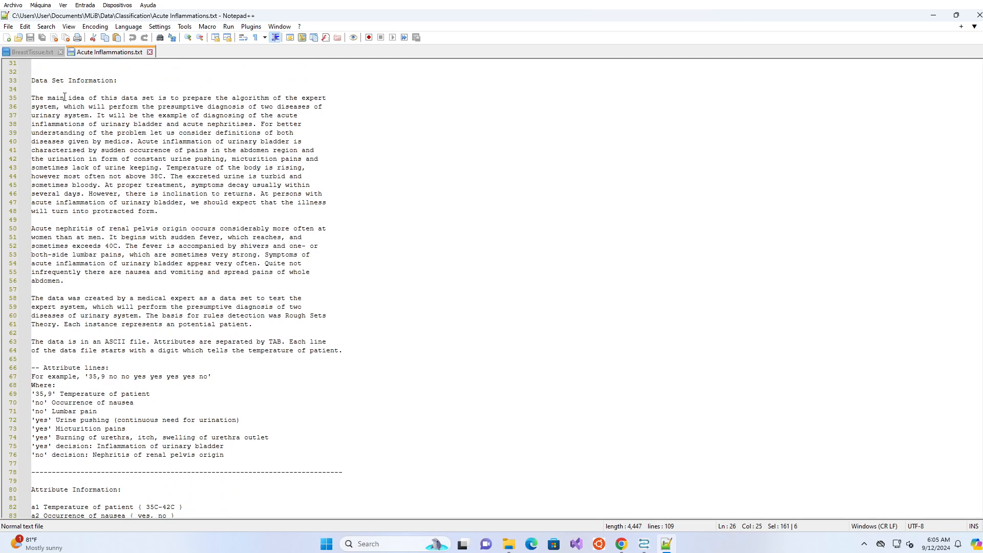
drag(32, 97, 32, 219)
scroll(262, 217, down, 5)
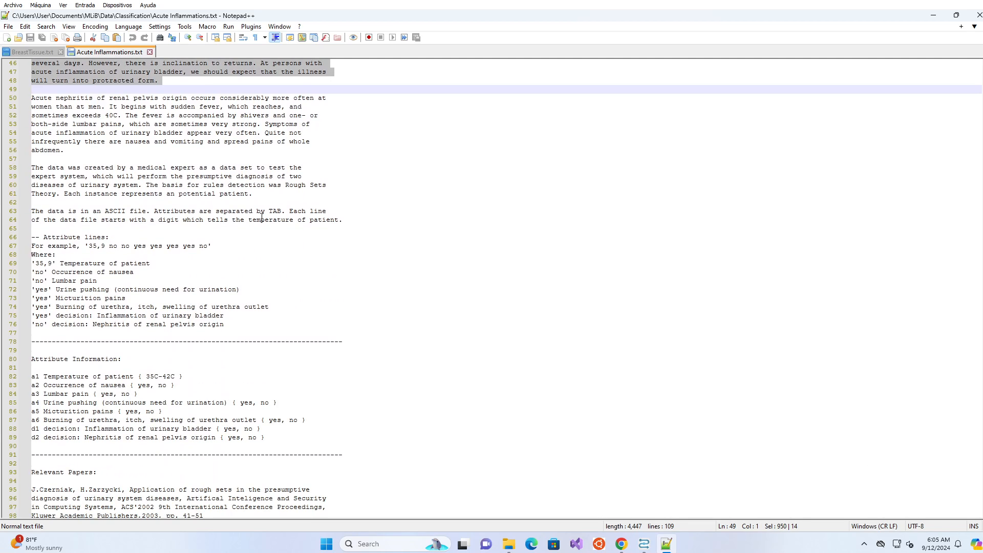
drag(84, 250, 149, 295)
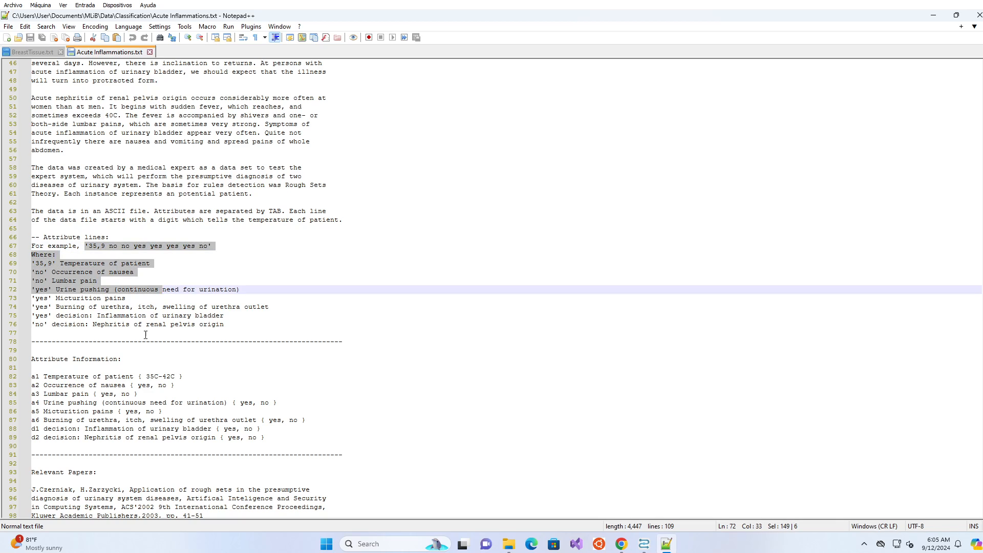
drag(32, 368, 333, 430)
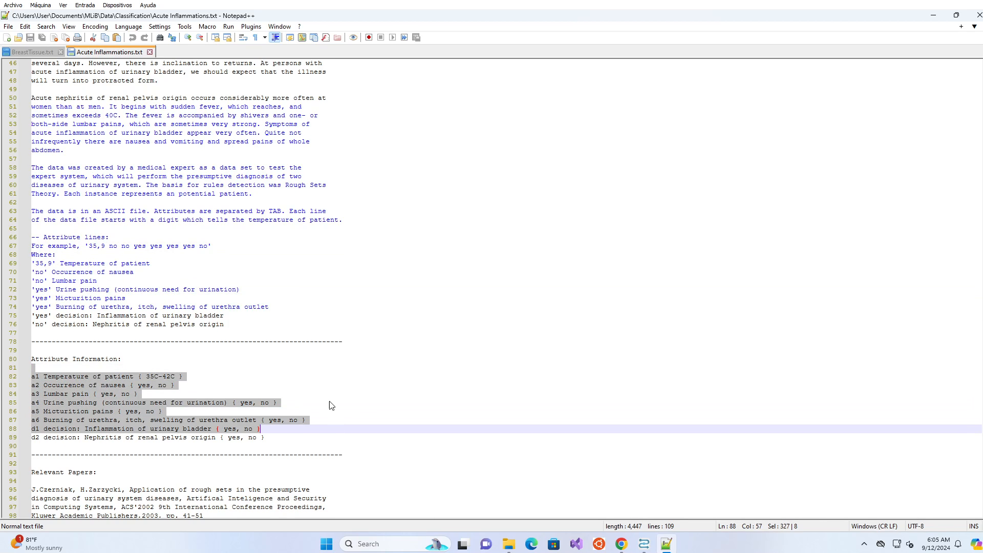
scroll(333, 406, down, 7)
click(139, 316)
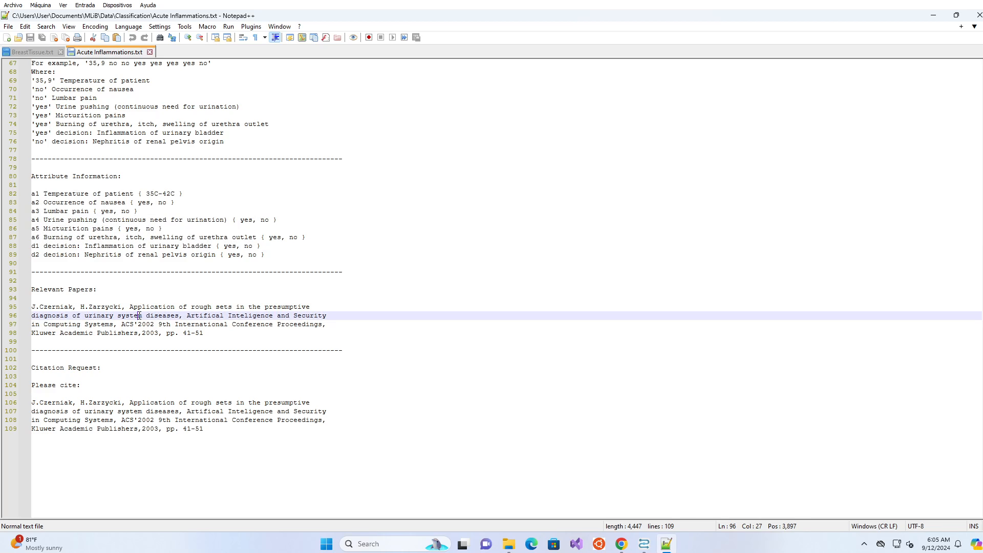
click(149, 51)
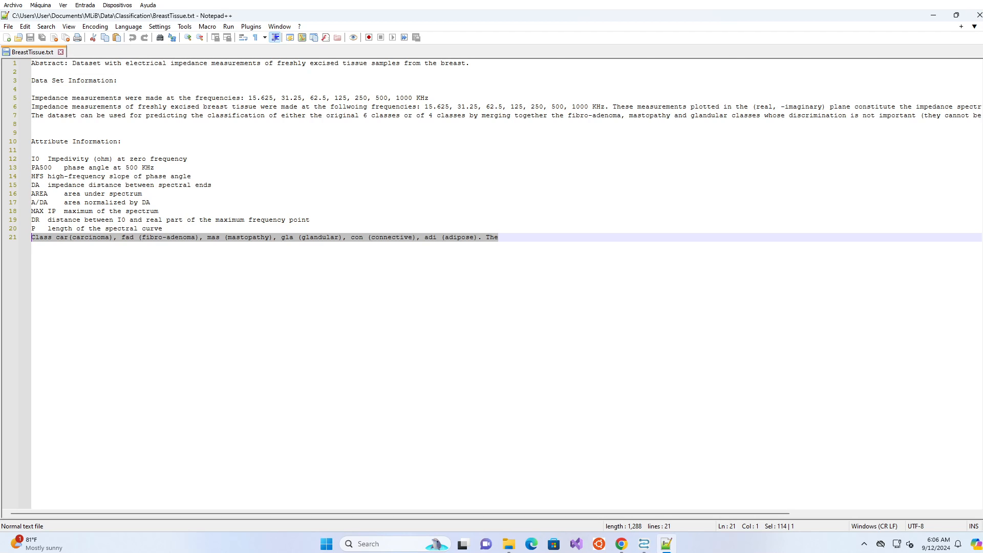
Close Notepad++ and Explorer, then advance the BreastTissue.xls import to cell selection.
click(977, 15)
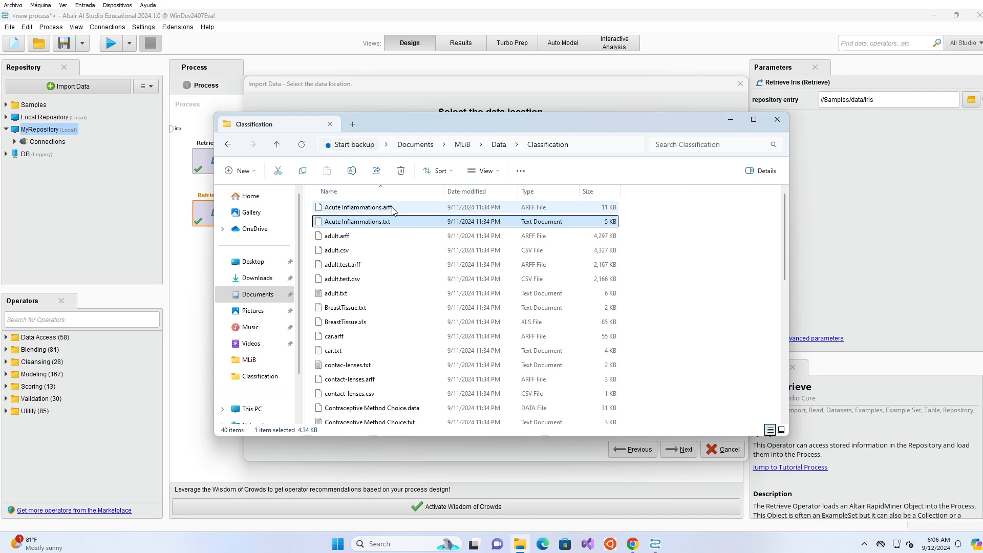
click(281, 101)
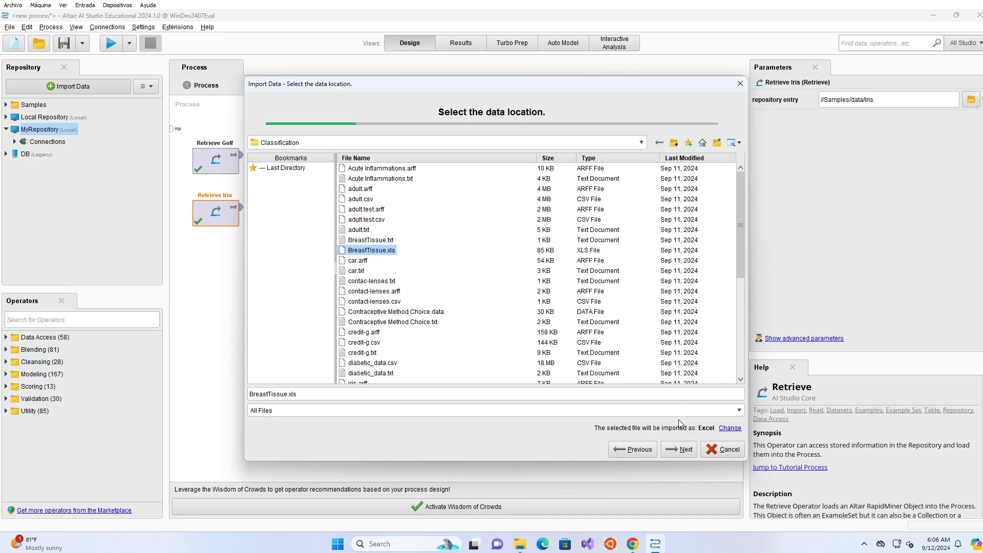
click(680, 452)
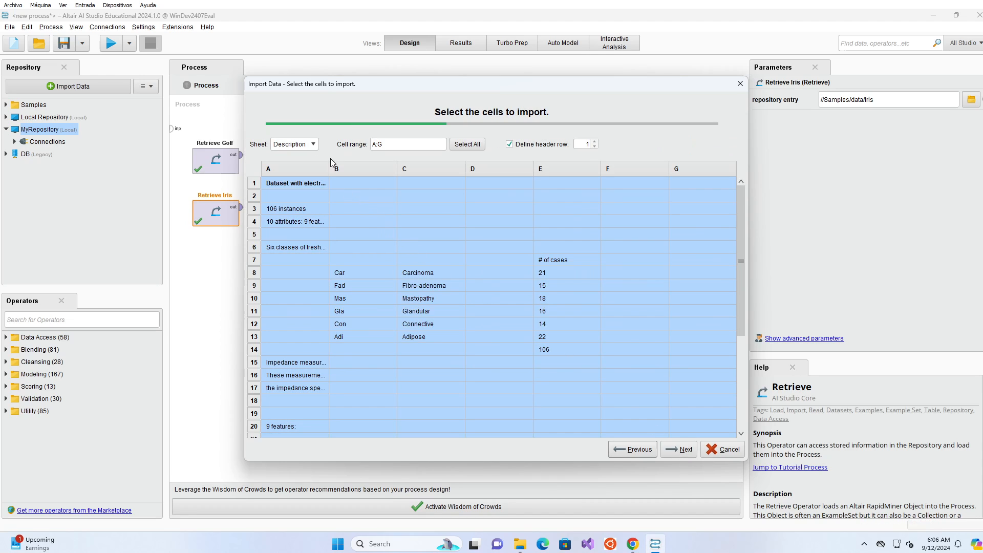
Switch the import to the Data sheet (range A:K) and continue to column formatting.
click(313, 145)
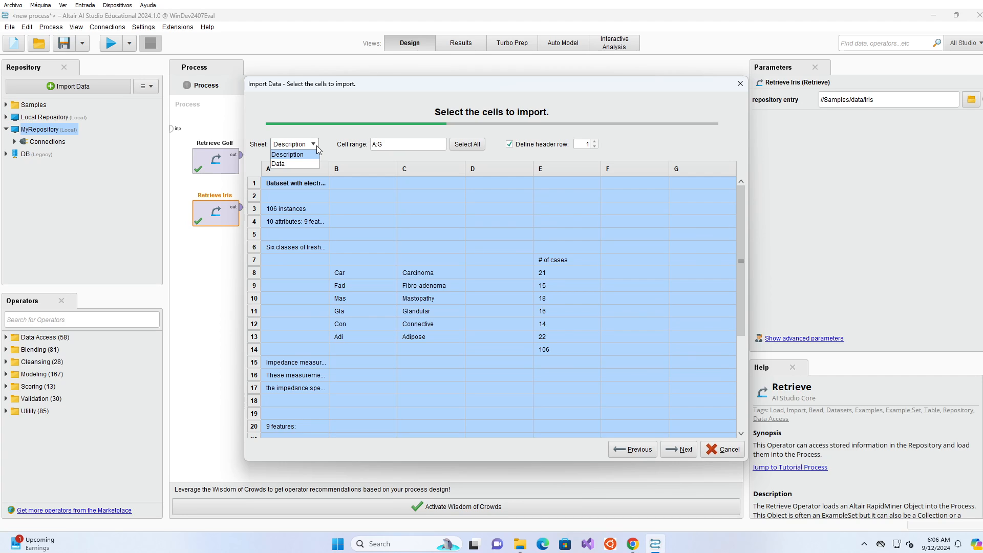
click(282, 163)
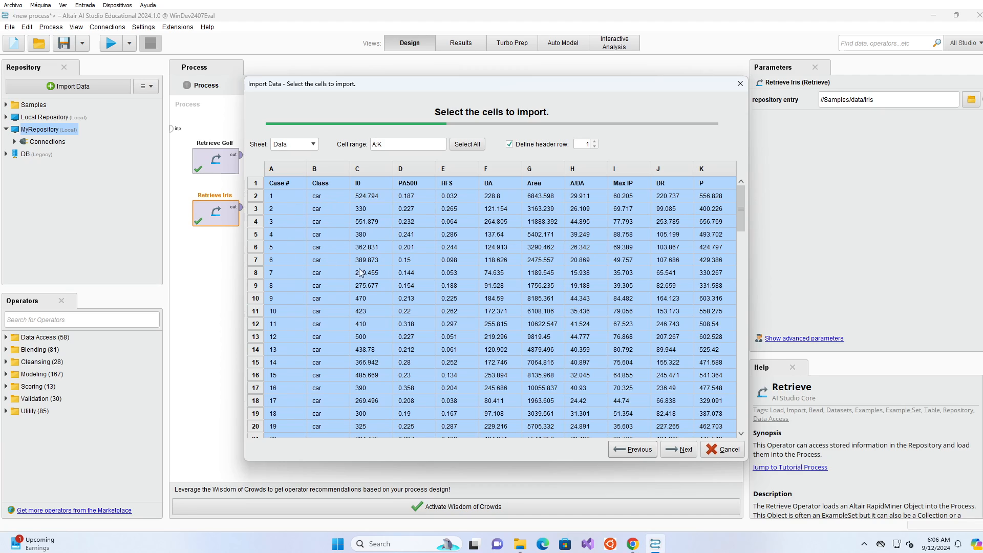
click(683, 451)
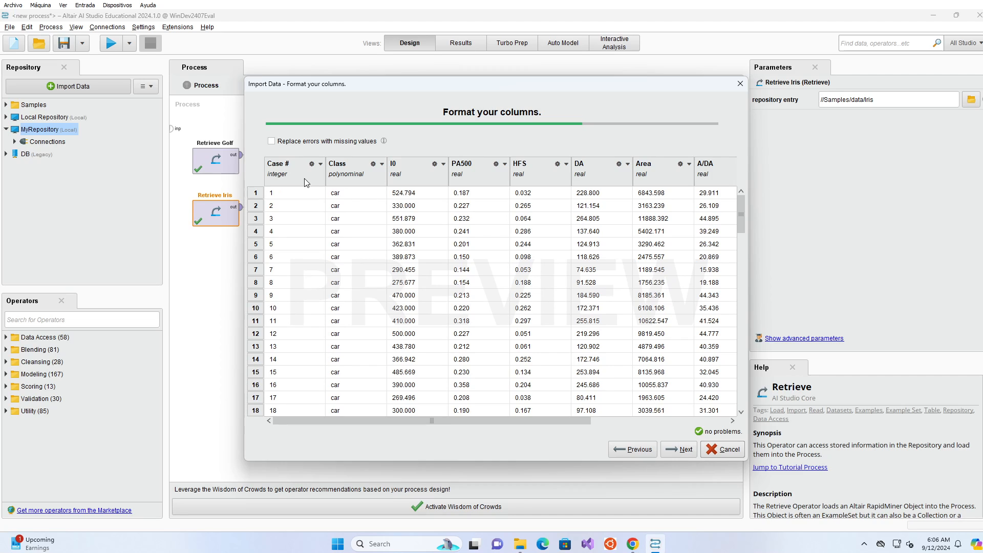
Set the Case # column's role to id.
click(323, 164)
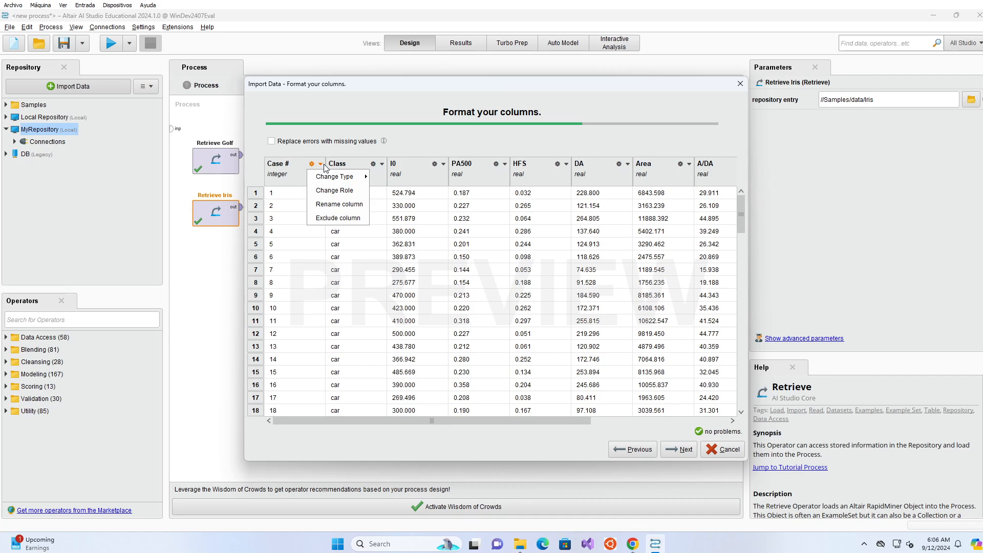
click(334, 191)
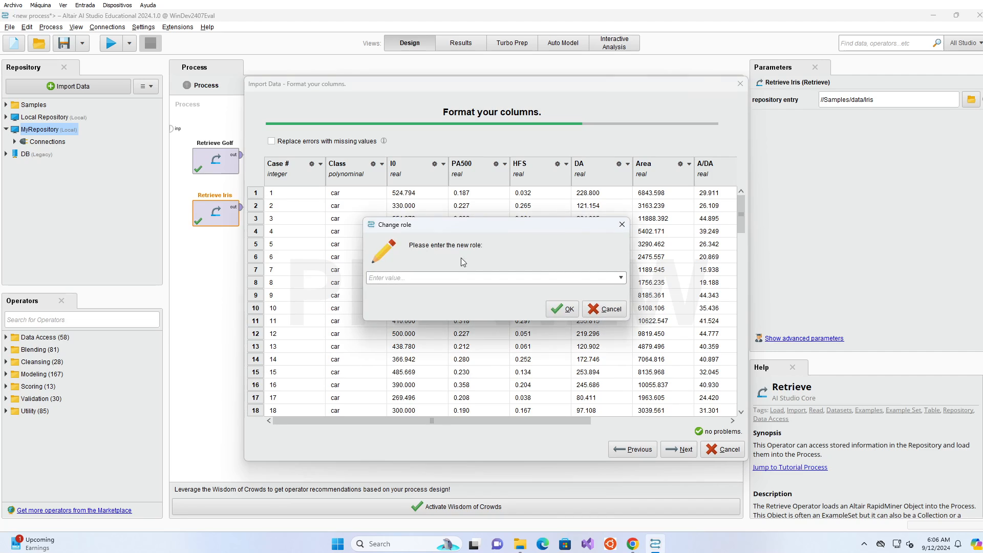
click(621, 278)
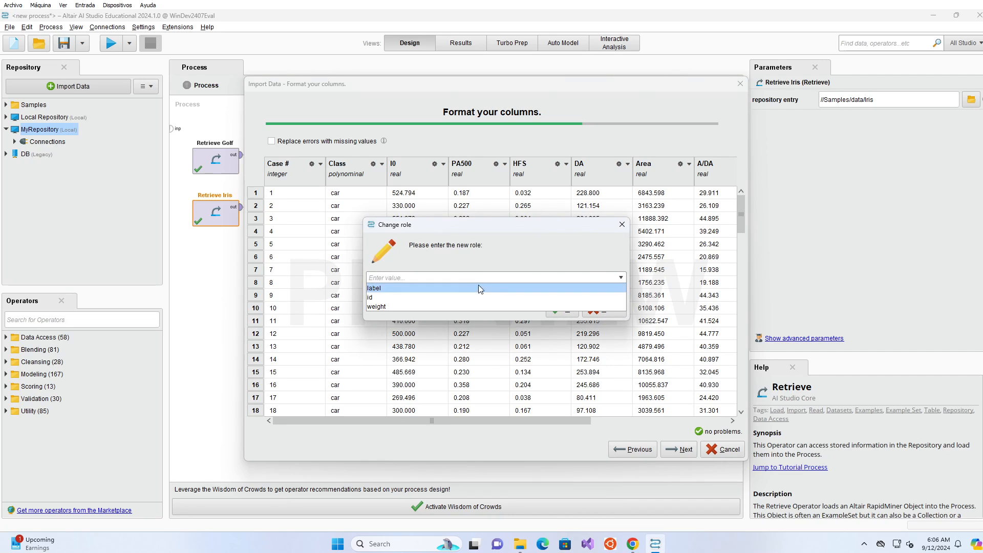
click(406, 297)
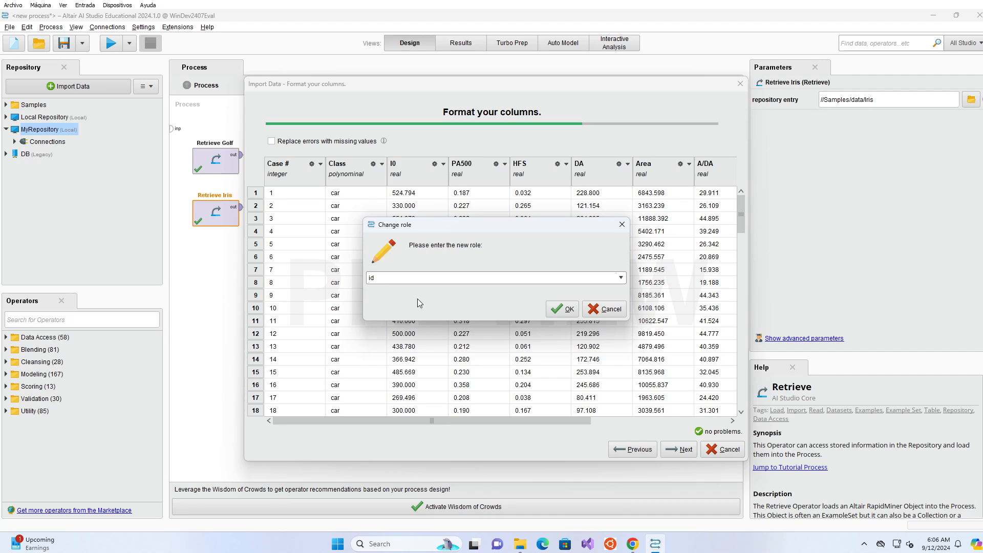
click(563, 309)
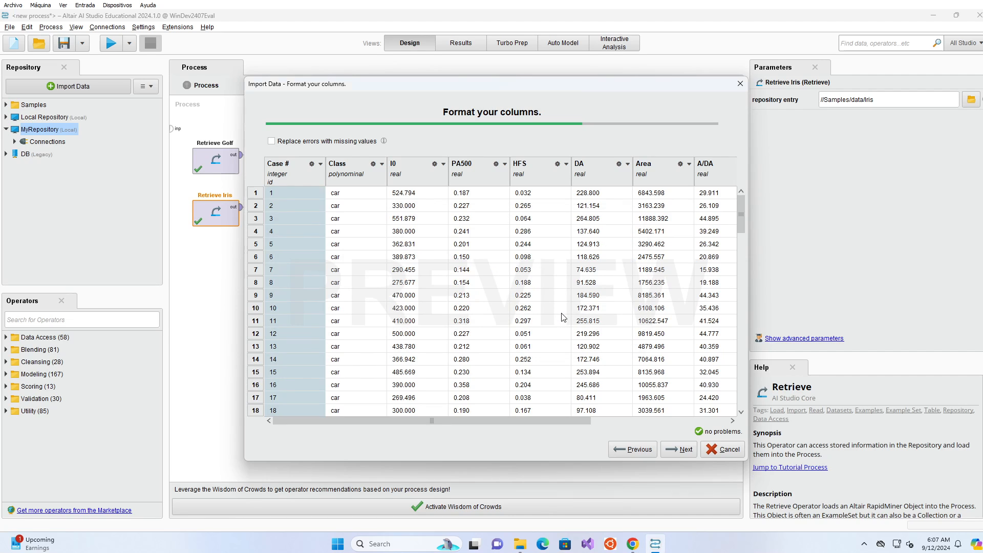
Set the Class column's role to label.
click(382, 165)
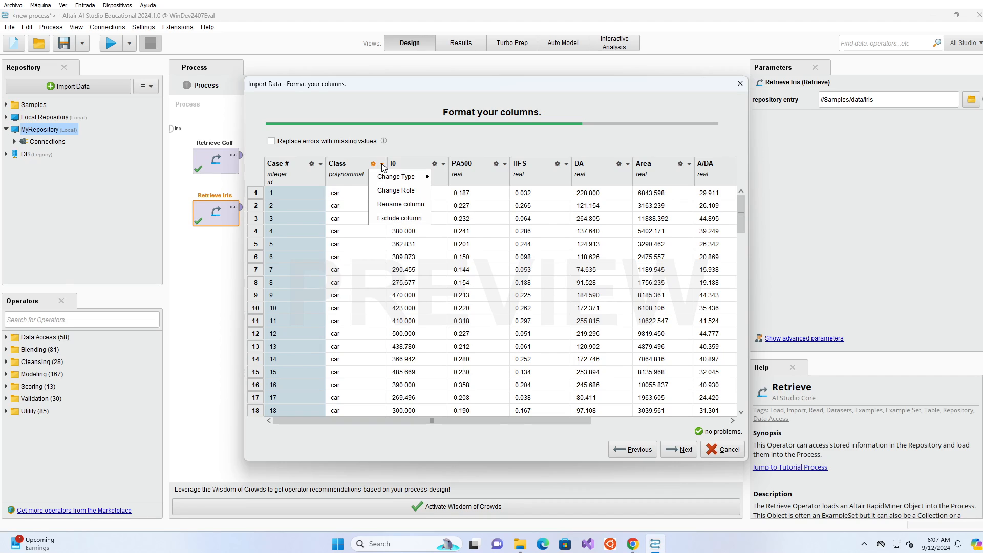
click(385, 192)
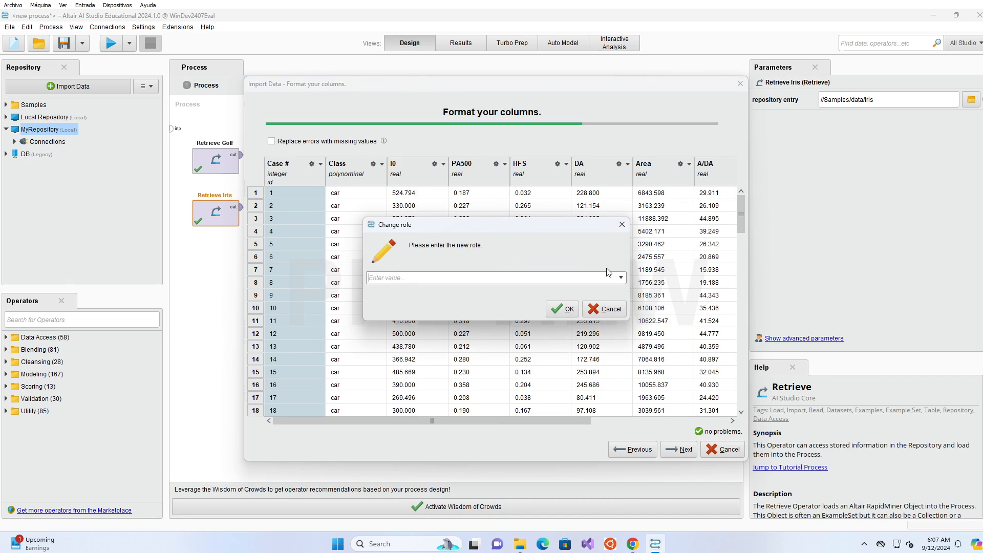
click(621, 278)
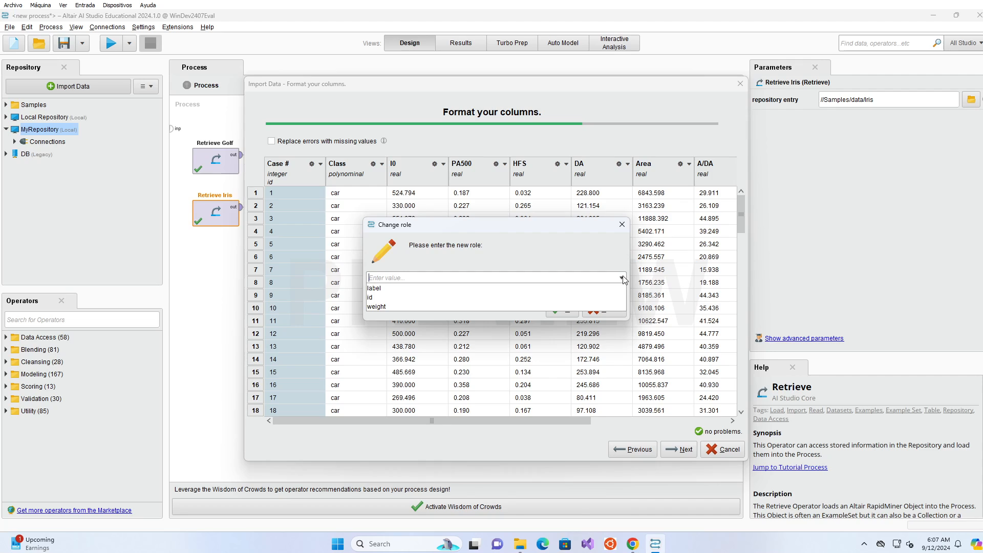
click(472, 289)
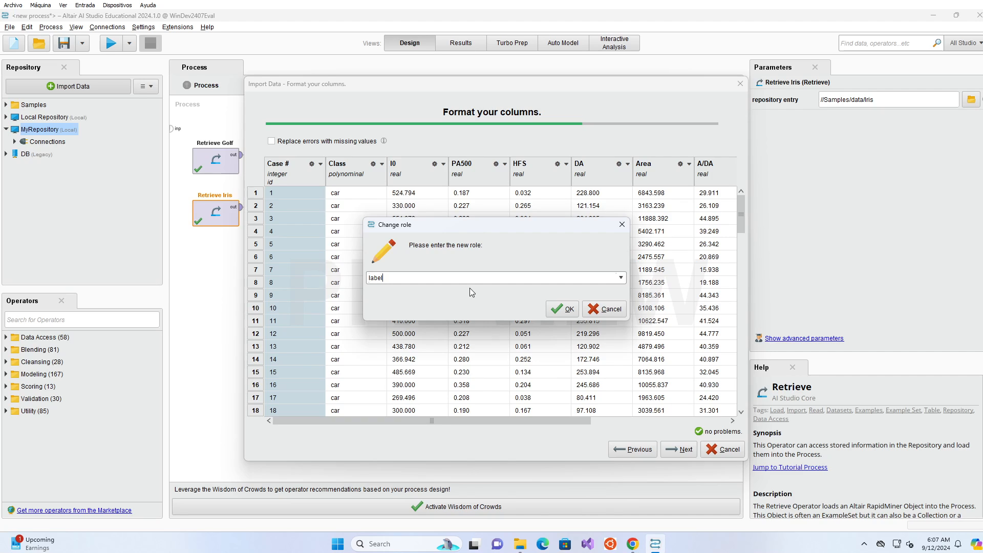
click(564, 309)
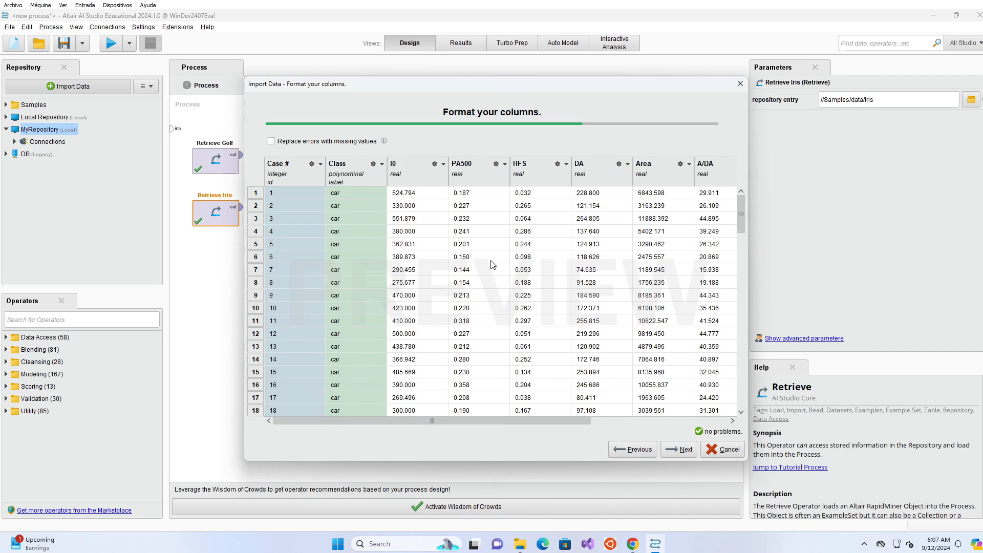
click(443, 165)
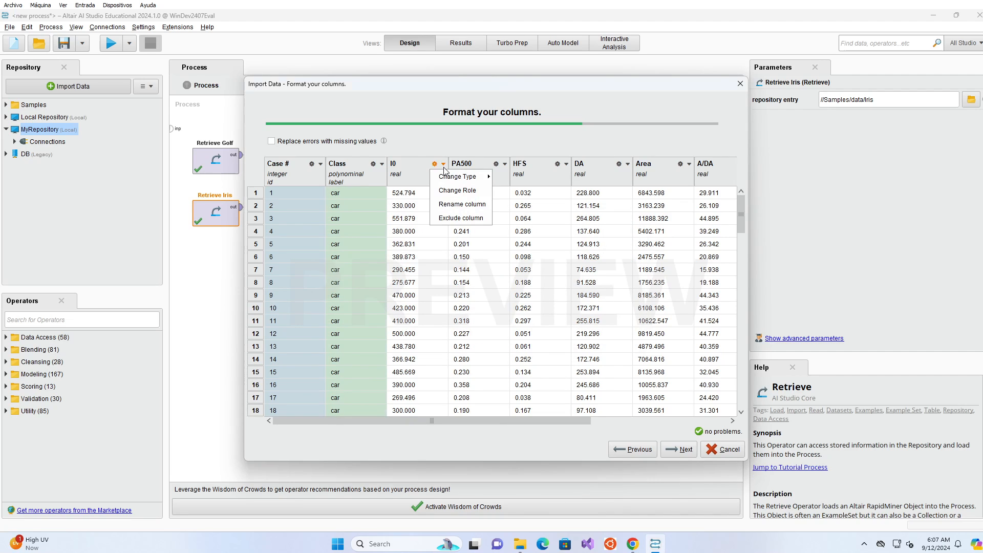
Leave the I0 column type unchanged, review the columns, and advance to the storage step.
mouse_move(452, 176)
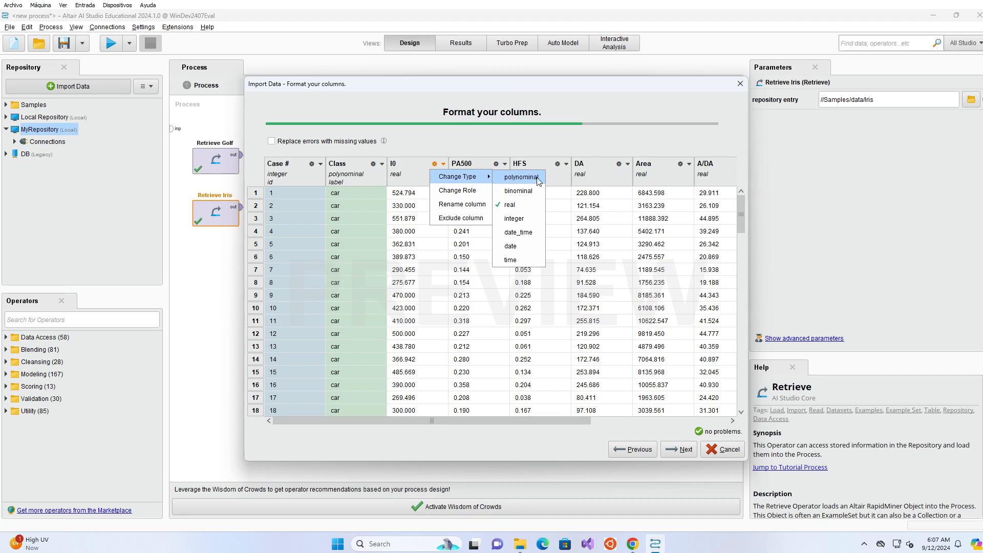
click(441, 148)
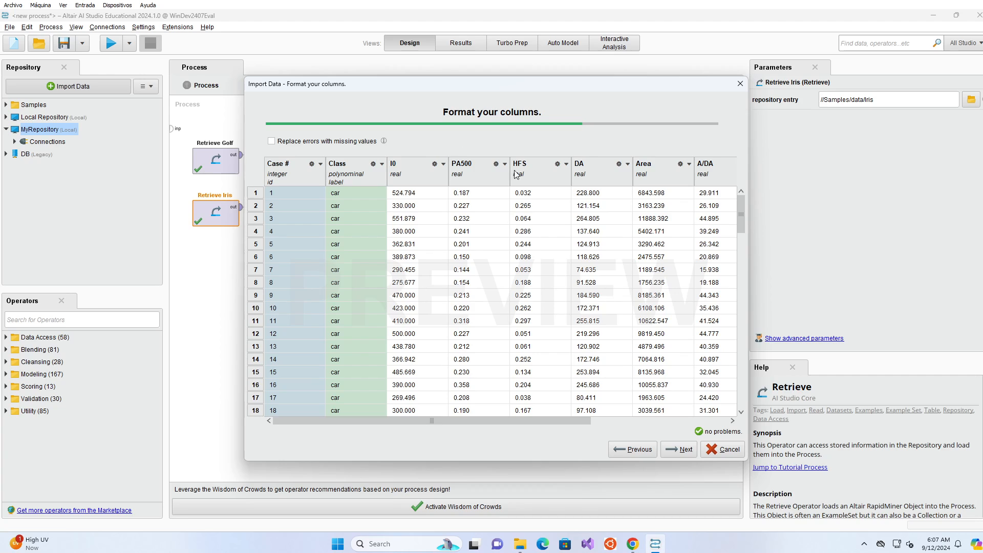
drag(572, 420, 693, 421)
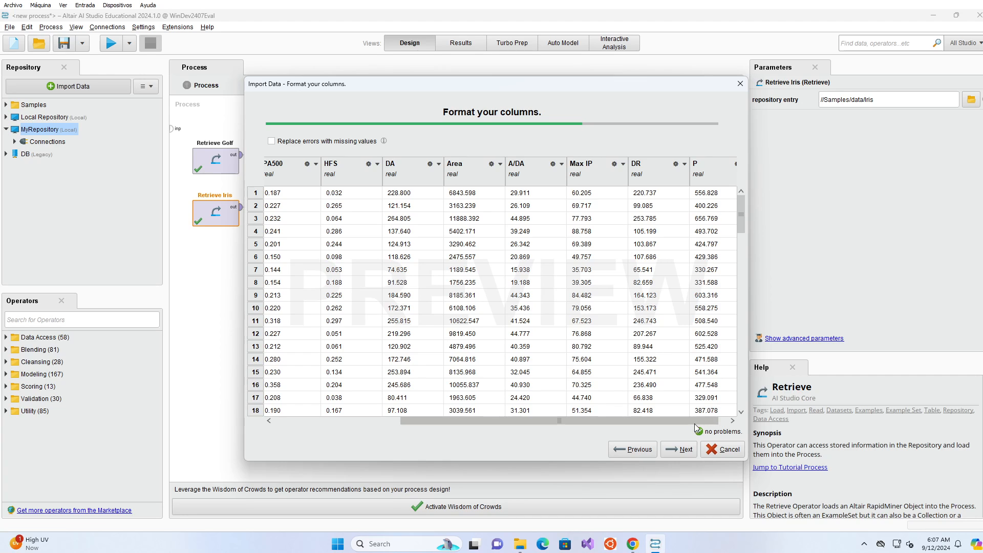
drag(690, 422, 638, 415)
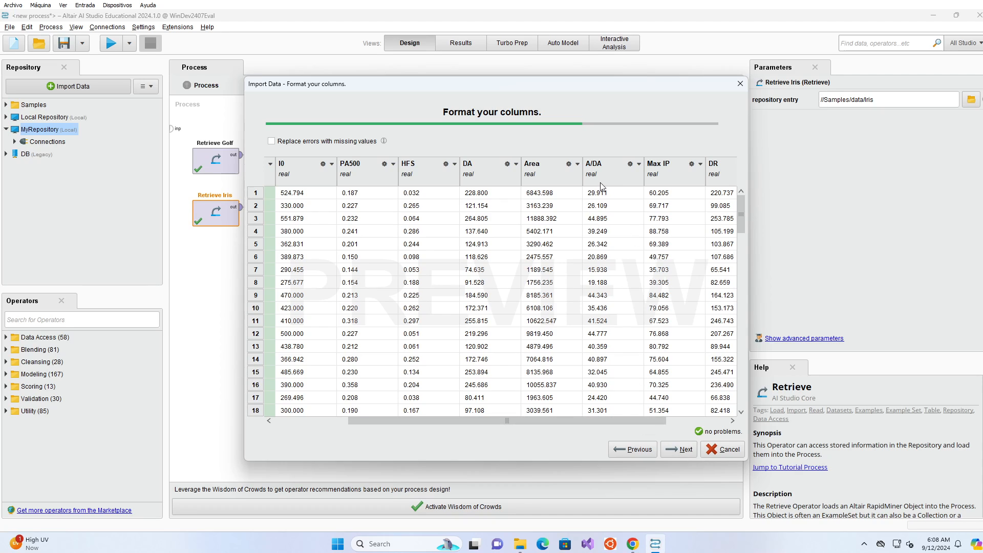
click(677, 451)
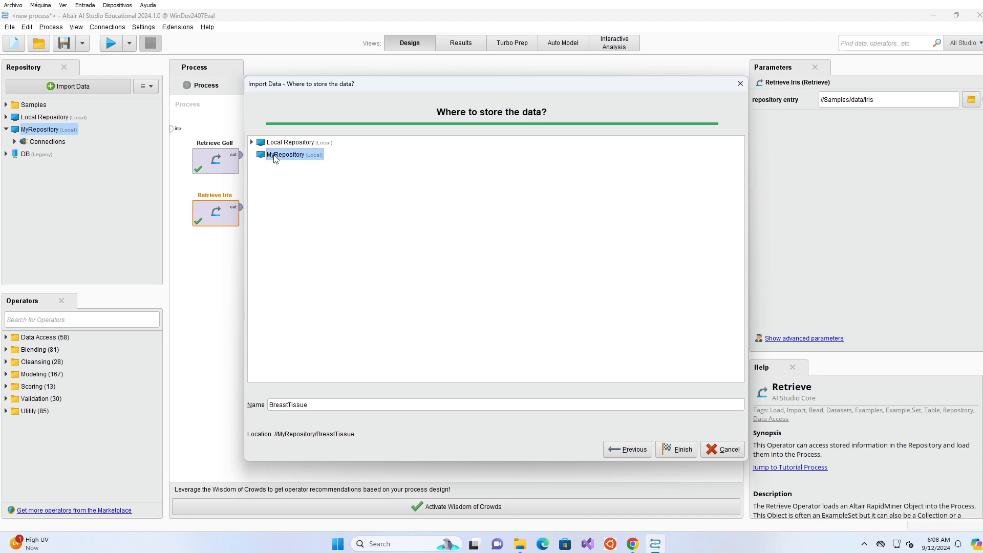
Finish the import, storing BreastTissue at //MyRepository/BreastTissue and showing its 106 examples.
click(670, 453)
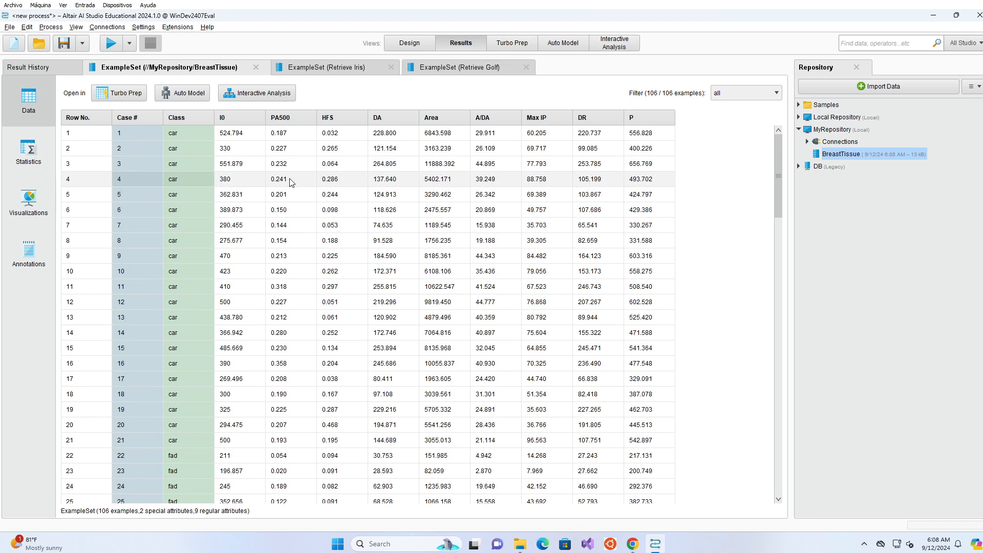
Return to Design view and drag BreastTissue from the repository onto the canvas.
click(410, 44)
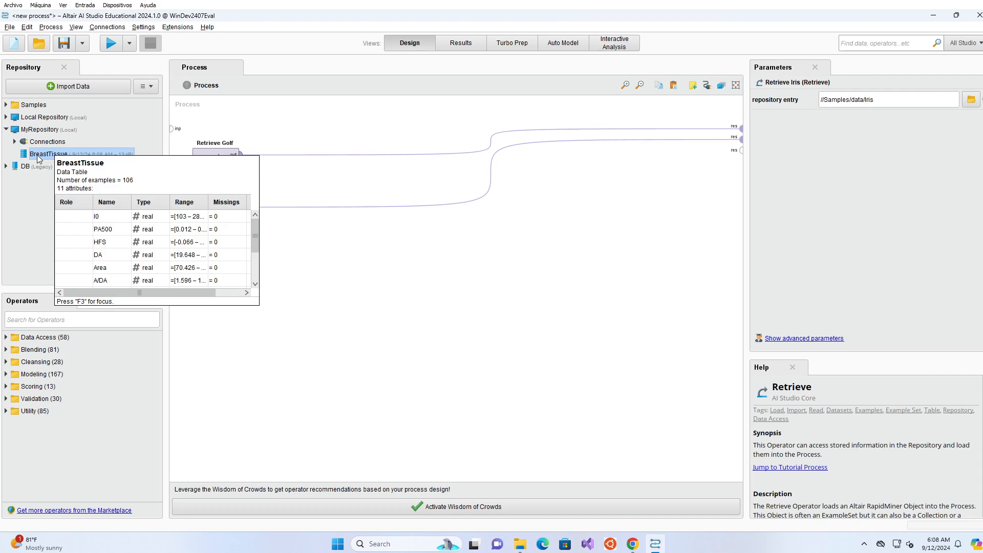
drag(42, 160, 202, 230)
Place Retrieve BreastTissue and wire its output to a third process result port.
drag(221, 297, 222, 299)
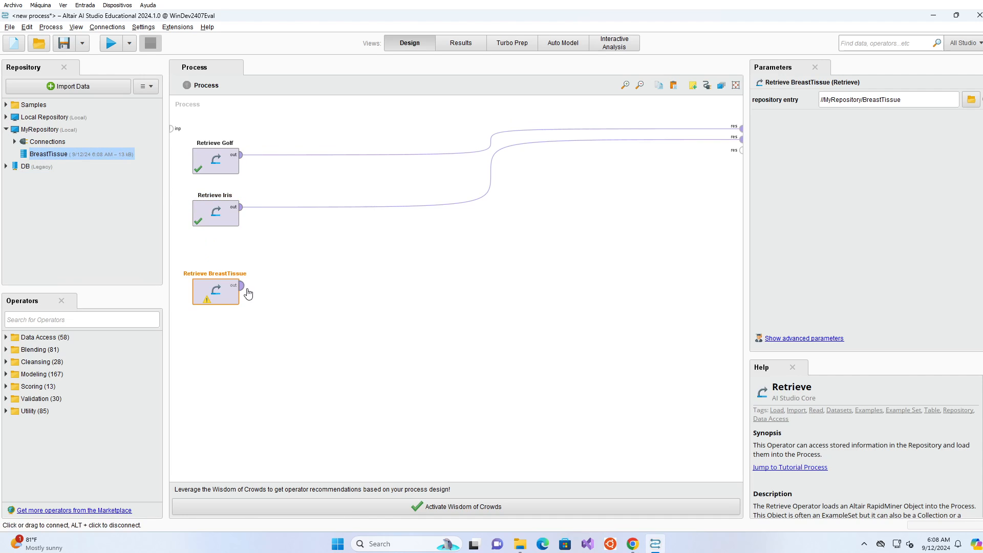
click(244, 288)
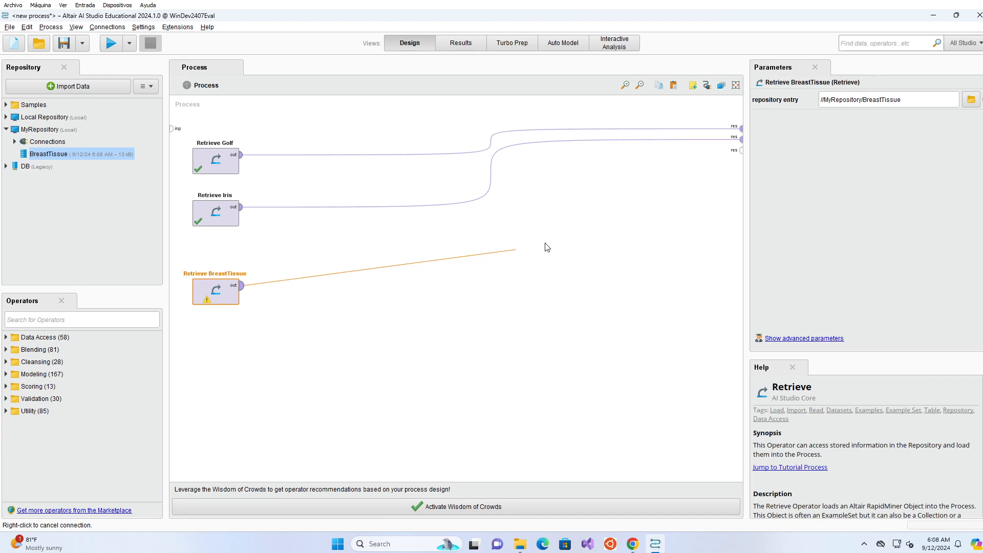
click(741, 150)
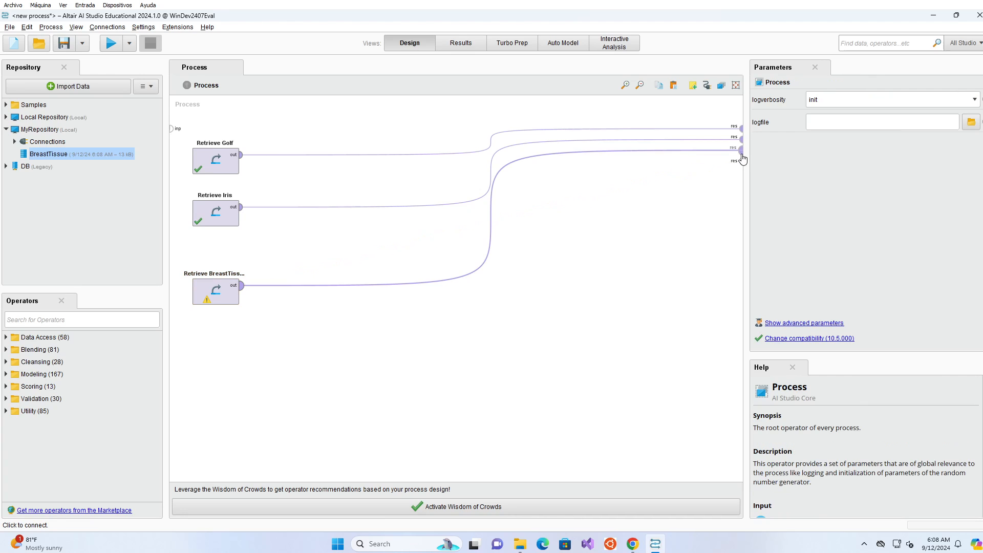
Run the process to check the Golf, Iris and BreastTissue results, then return to Design.
click(111, 44)
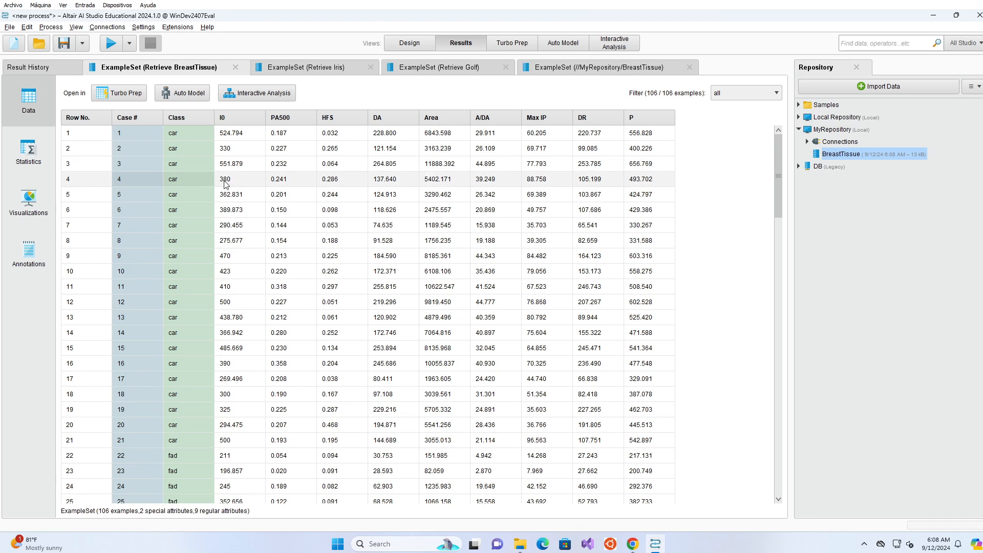
click(134, 146)
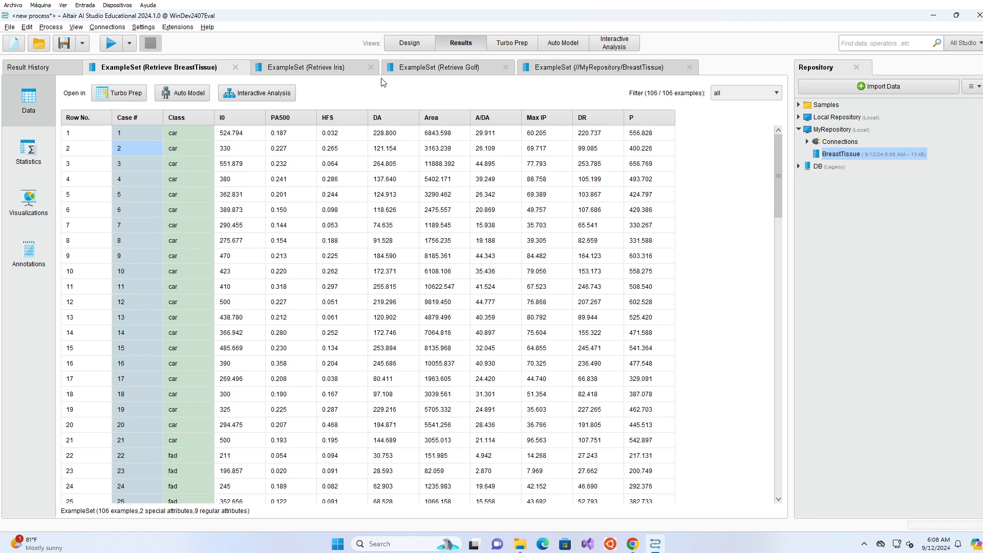
click(411, 44)
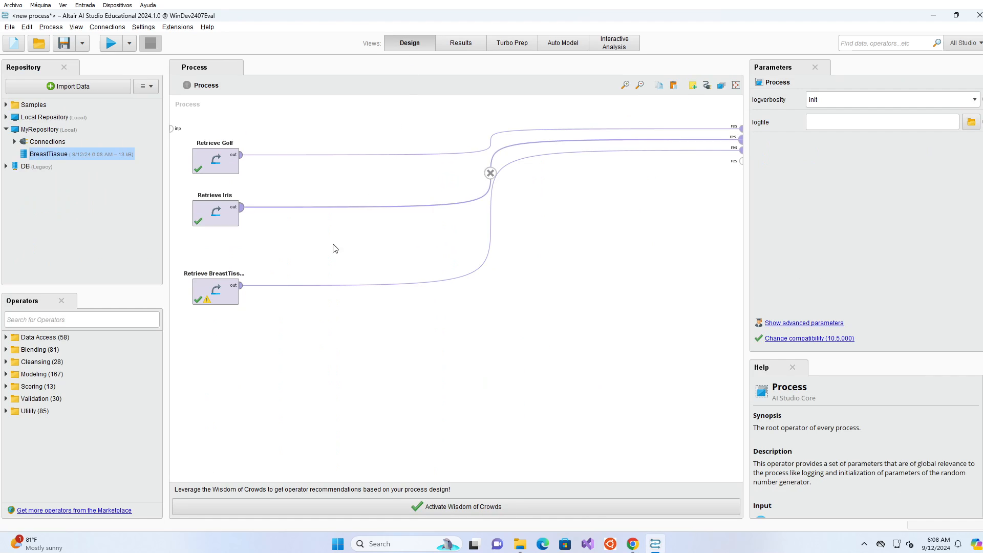
Place a Read CSV operator from Data Access > Files > Read, wired to a fourth result output.
click(6, 338)
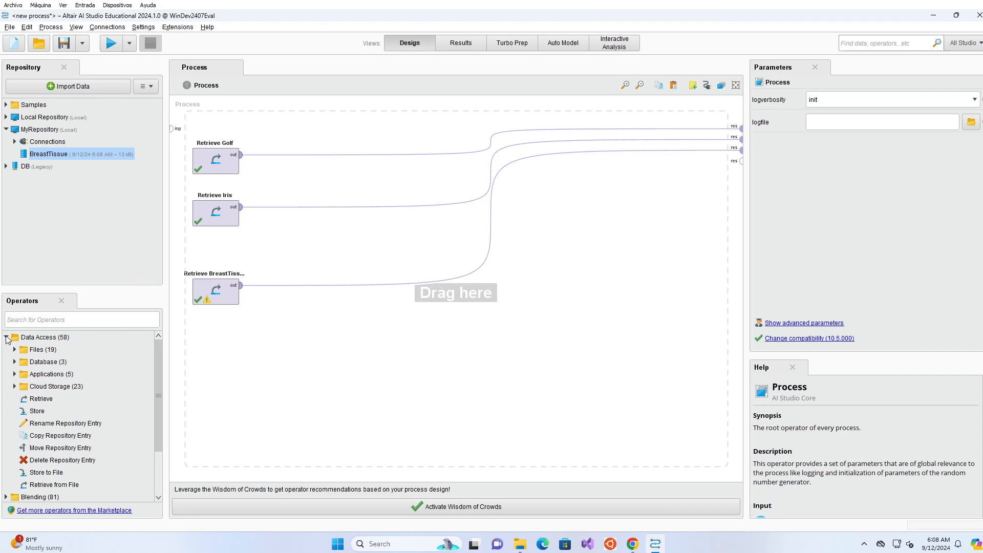
click(58, 387)
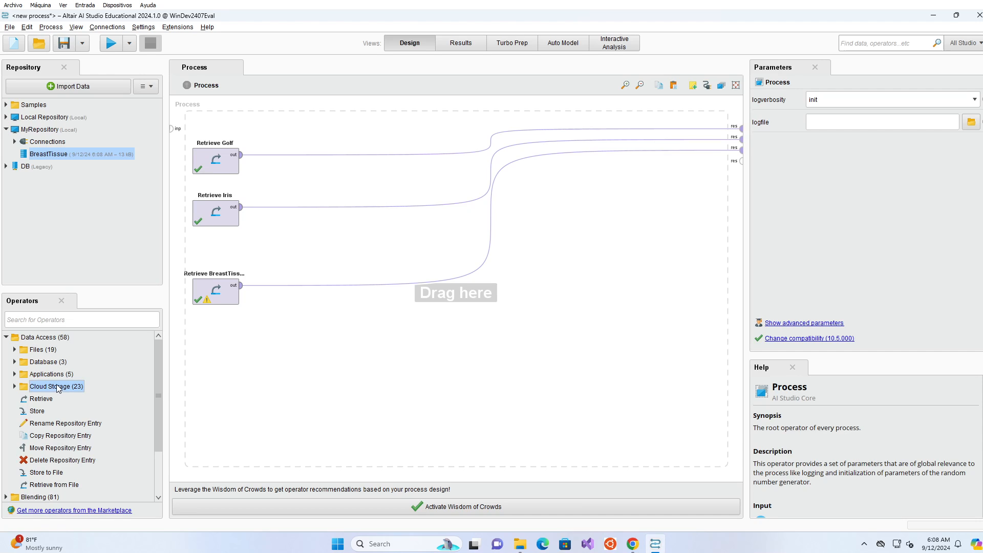
click(44, 363)
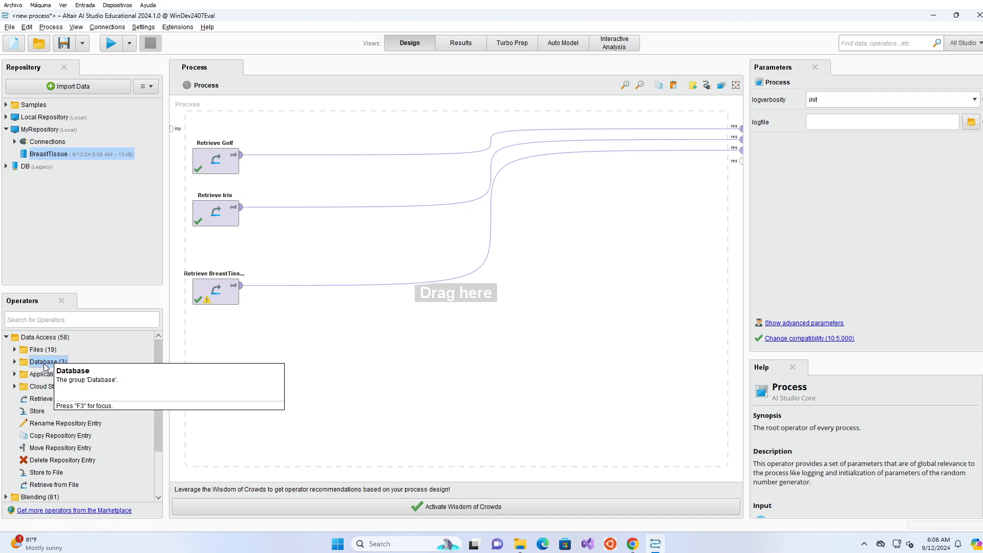
click(36, 353)
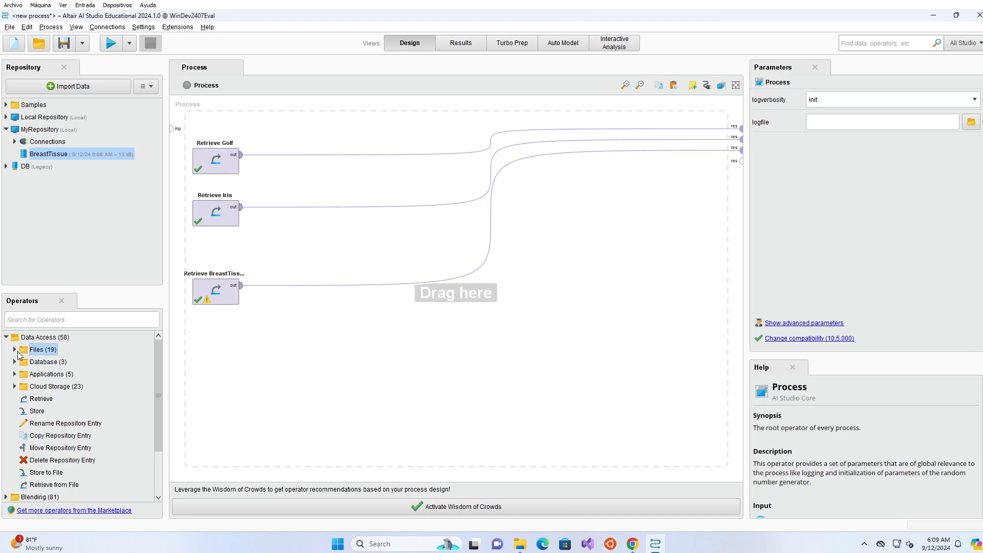
click(15, 350)
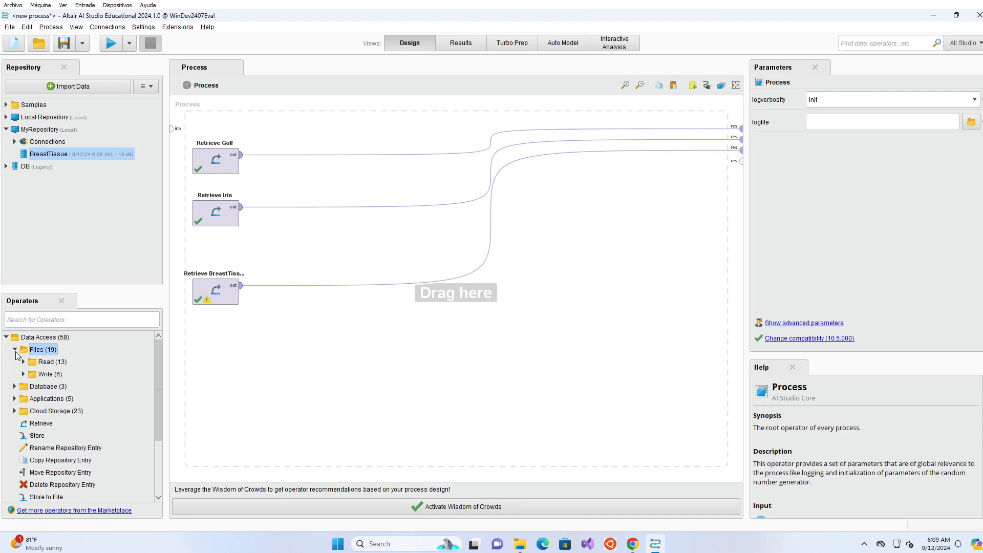
click(57, 362)
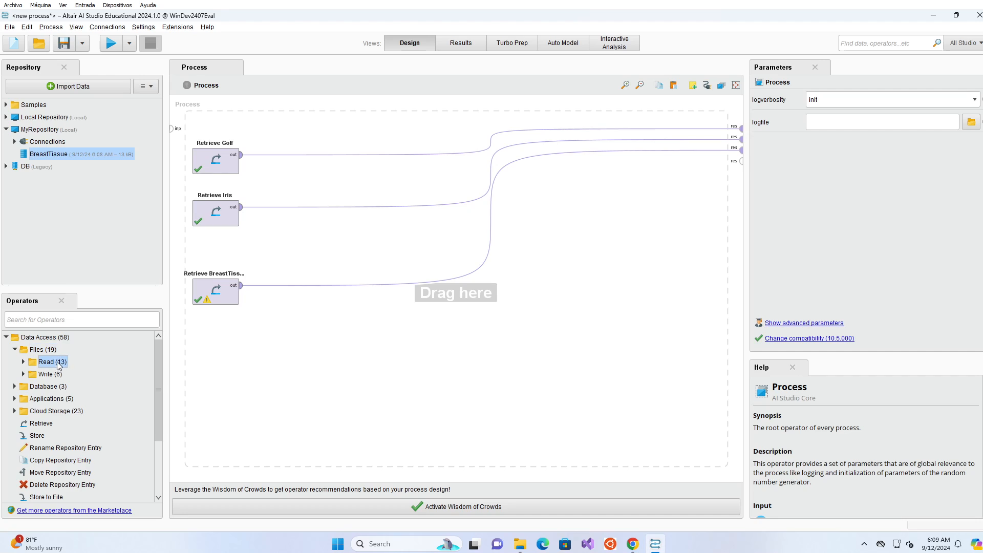
click(23, 362)
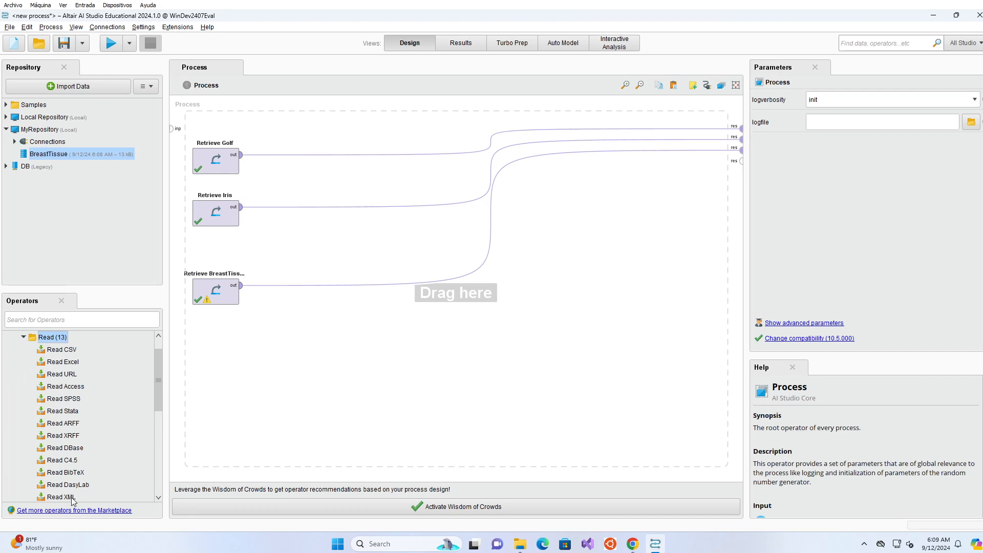
drag(59, 350, 742, 169)
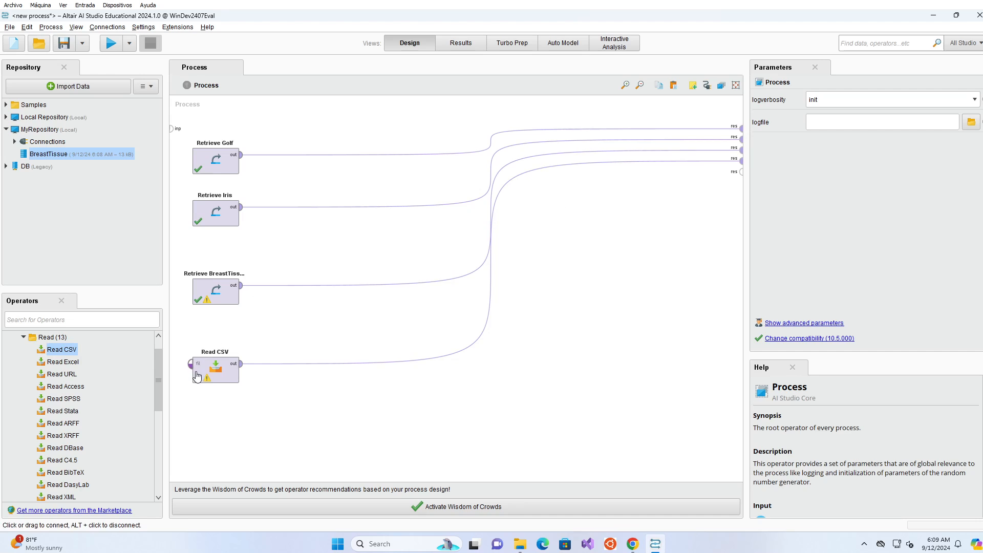
Set Read CSV's csv file to credit-g.csv from MLiB/Data/Classification.
click(220, 378)
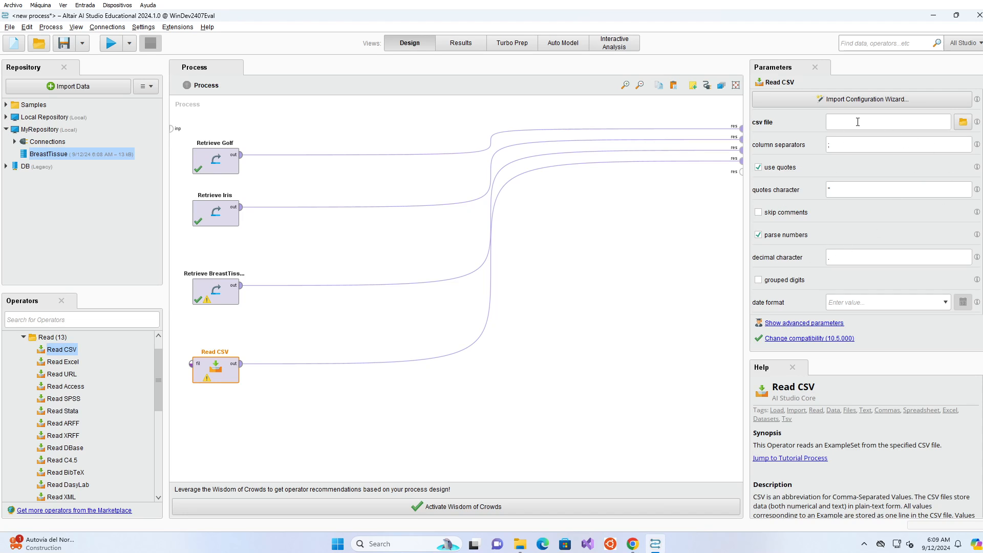
click(963, 122)
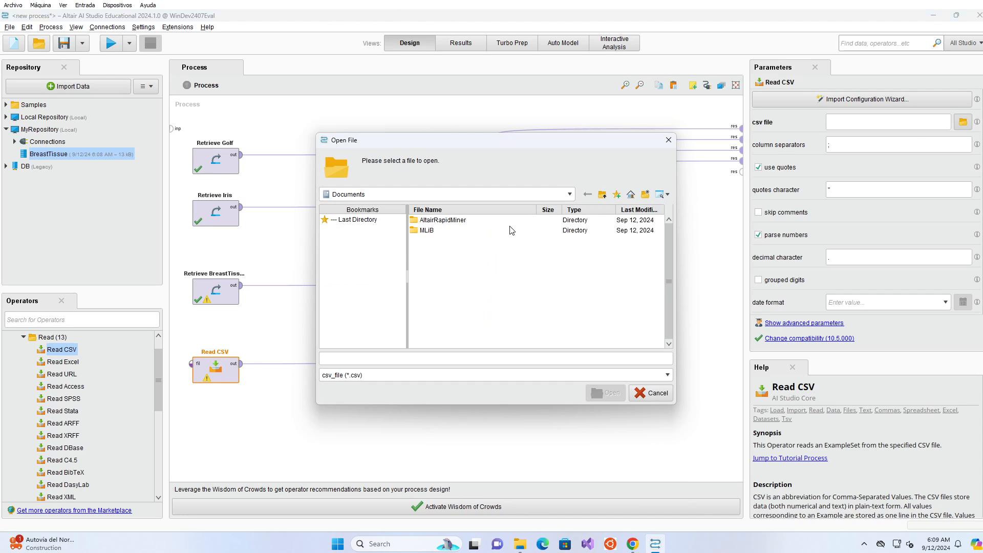
double_click(427, 231)
click(425, 231)
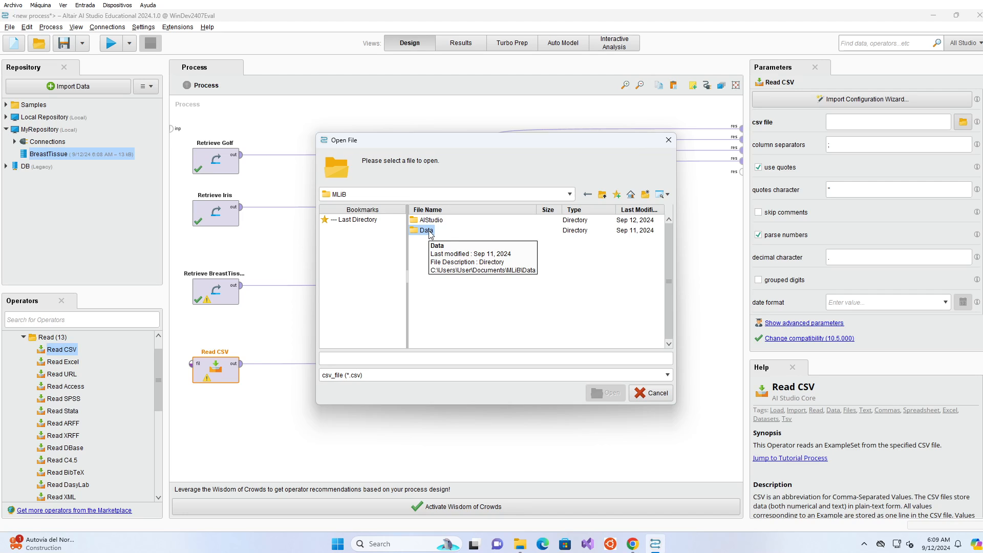
double_click(427, 231)
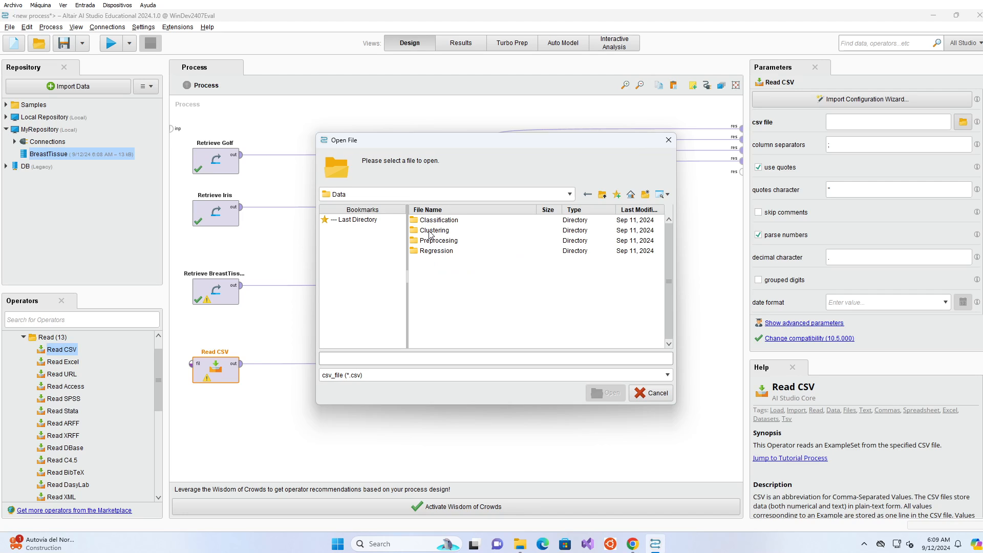
double_click(435, 221)
click(437, 221)
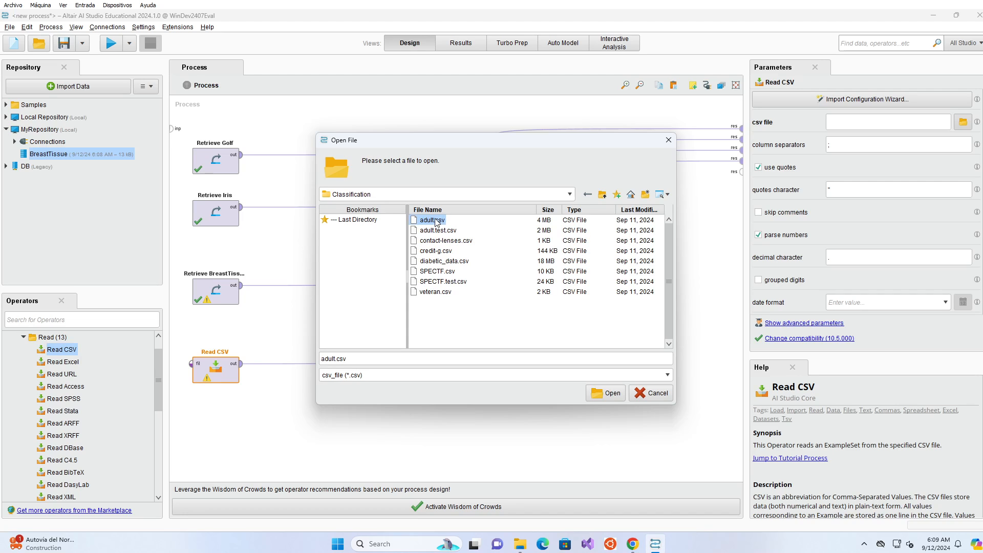
click(442, 253)
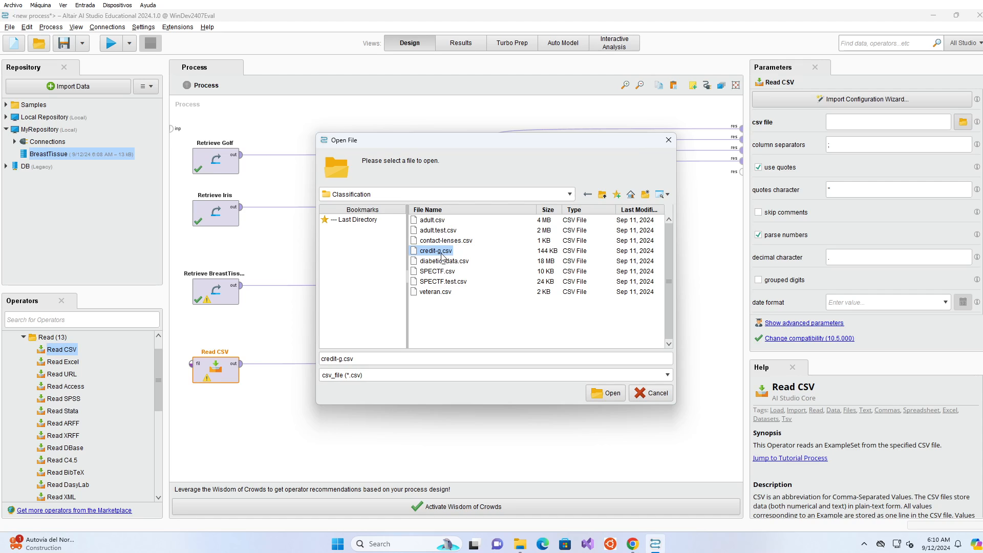
click(612, 397)
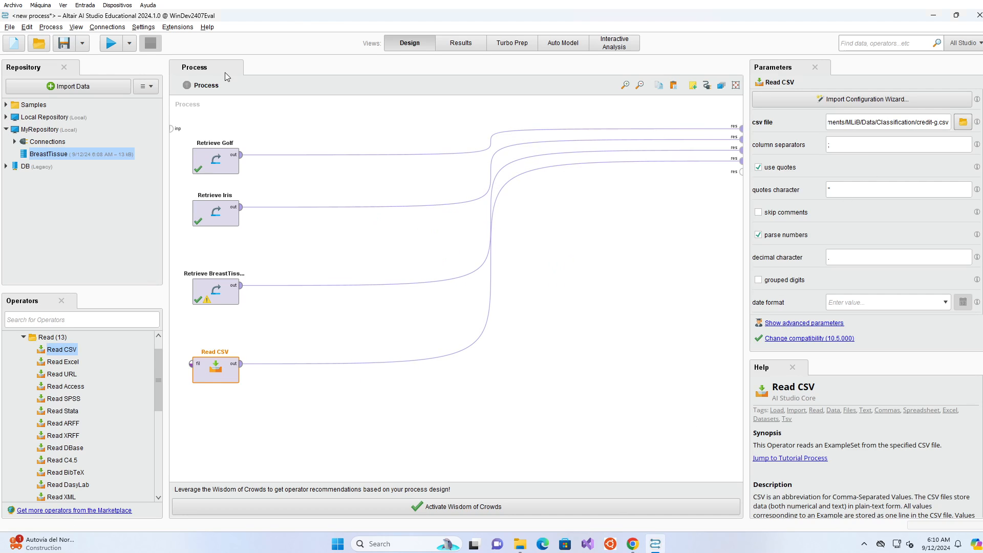
Run the process and widen the results column to view credit-g's 1,000 rows packed into one attribute.
click(114, 45)
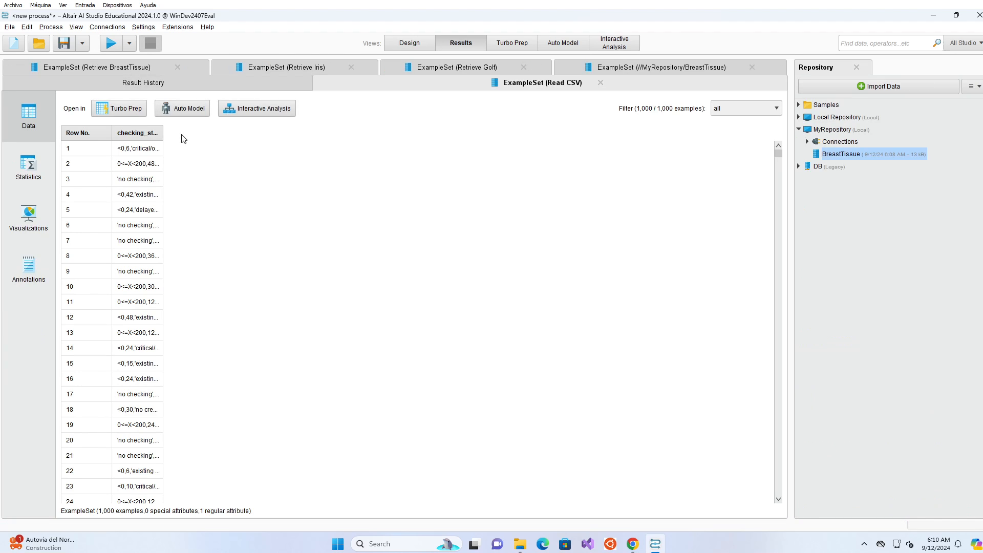
drag(164, 134, 679, 151)
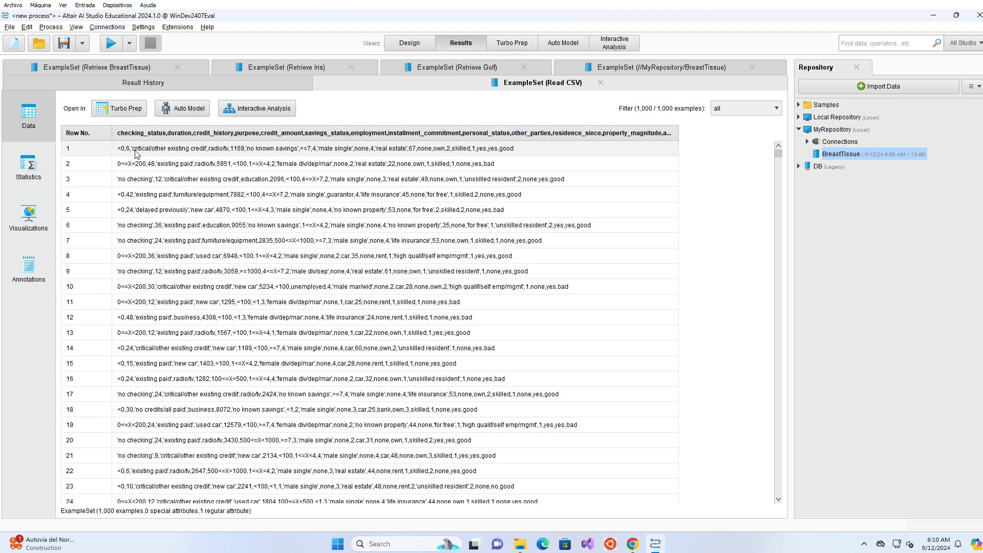
click(247, 155)
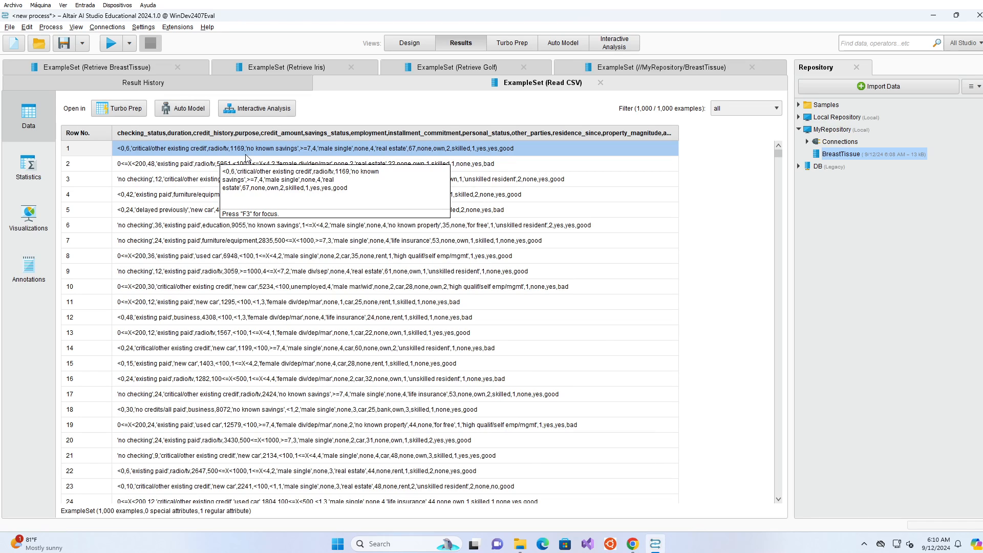
Open credit-g.csv from the Classification folder with Edit with Notepad++.
click(519, 547)
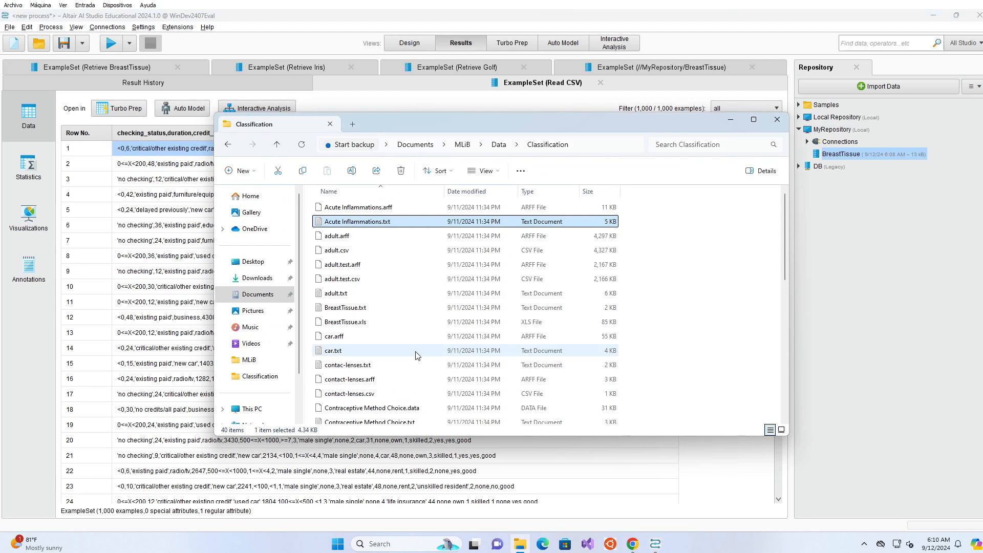
scroll(343, 322, down, 3)
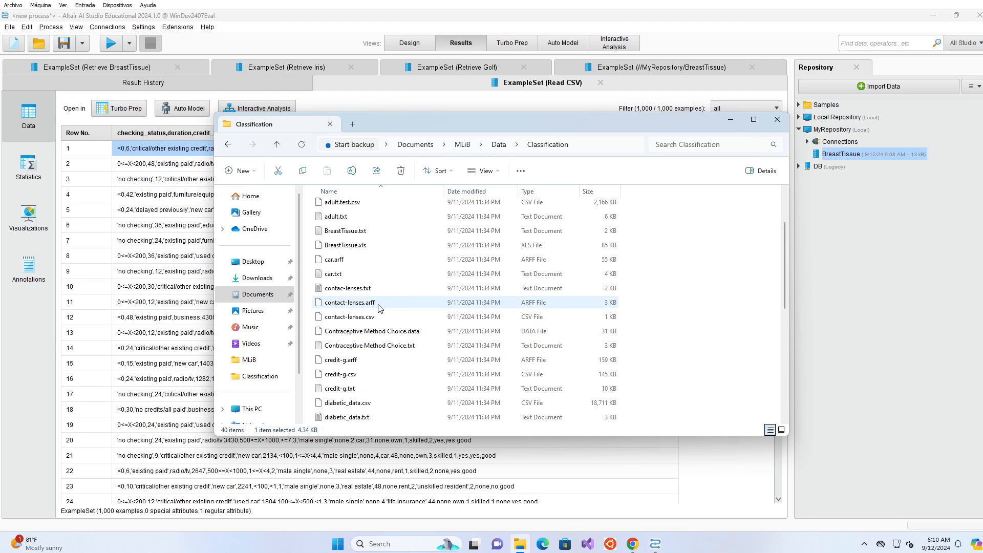
scroll(405, 313, down, 1)
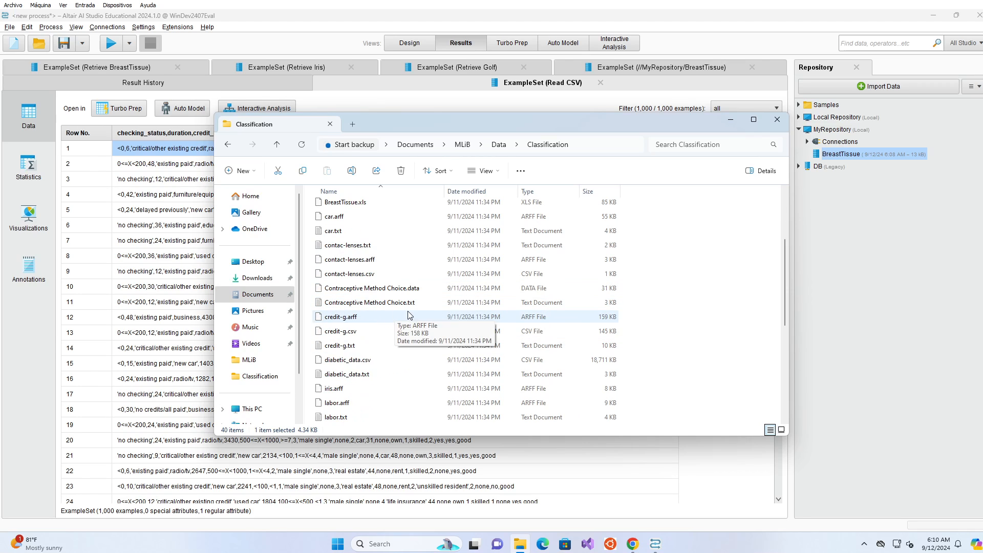
click(350, 333)
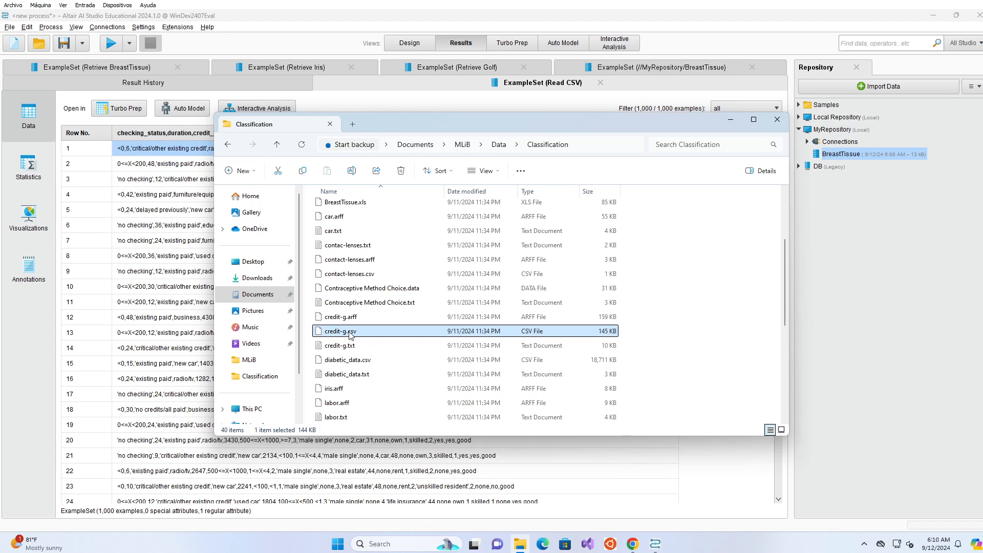
right_click(351, 334)
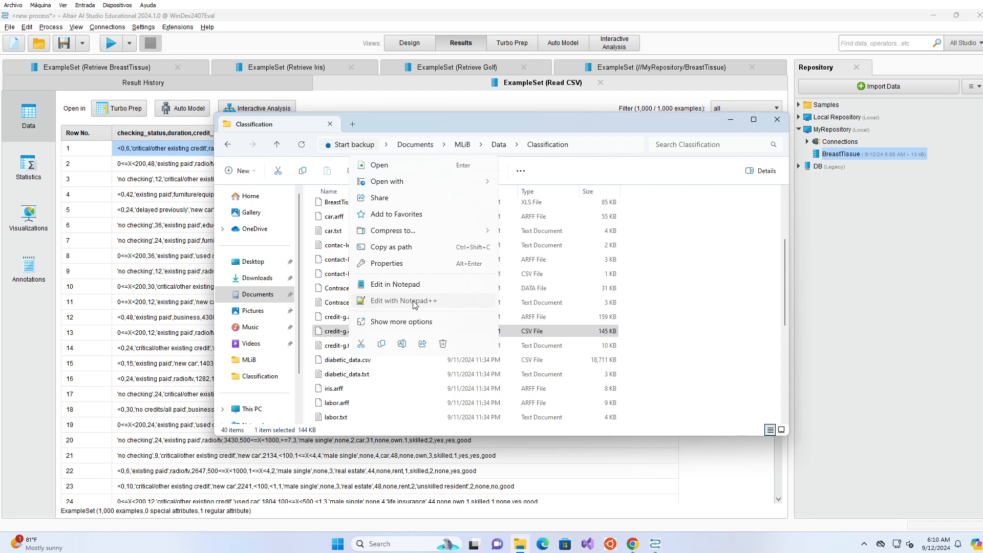
click(404, 301)
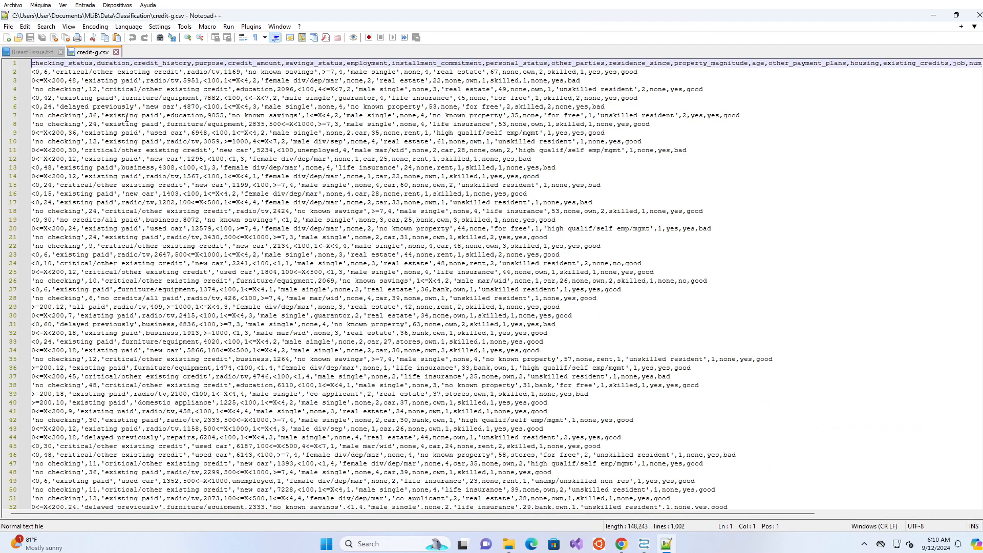
click(71, 64)
key(Left)
key(Left)
key(ctrl+End)
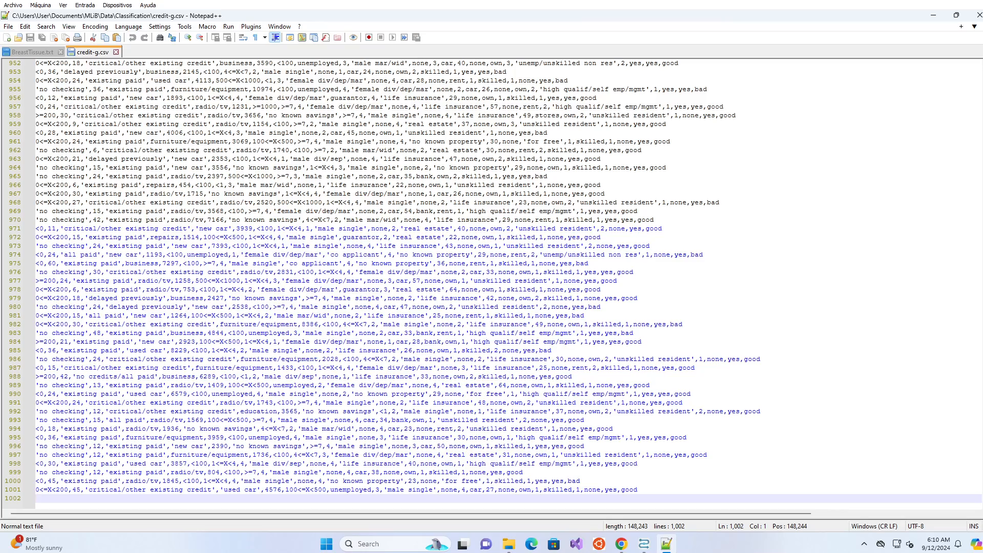
scroll(91, 79, up, 11)
click(200, 306)
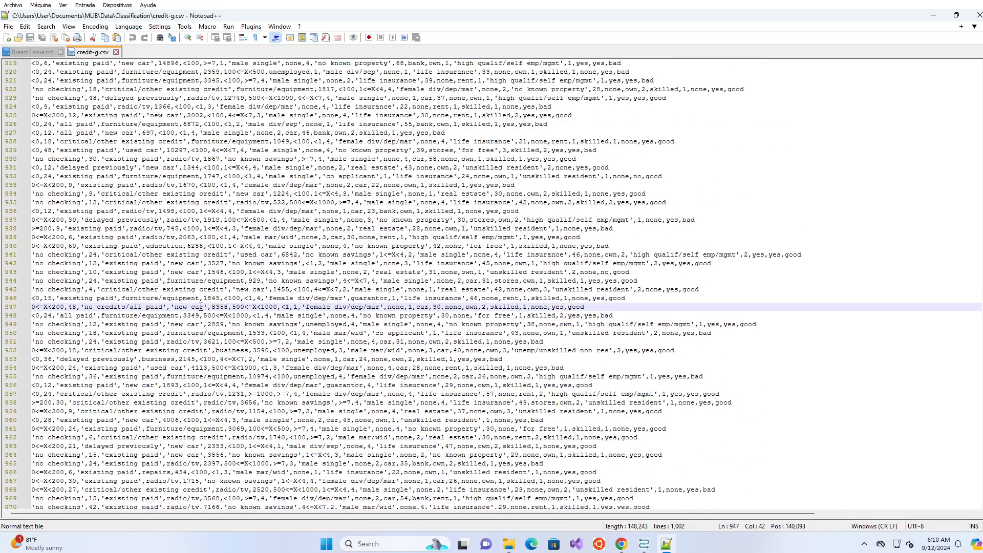
key(ctrl+Home)
key(shift+Down)
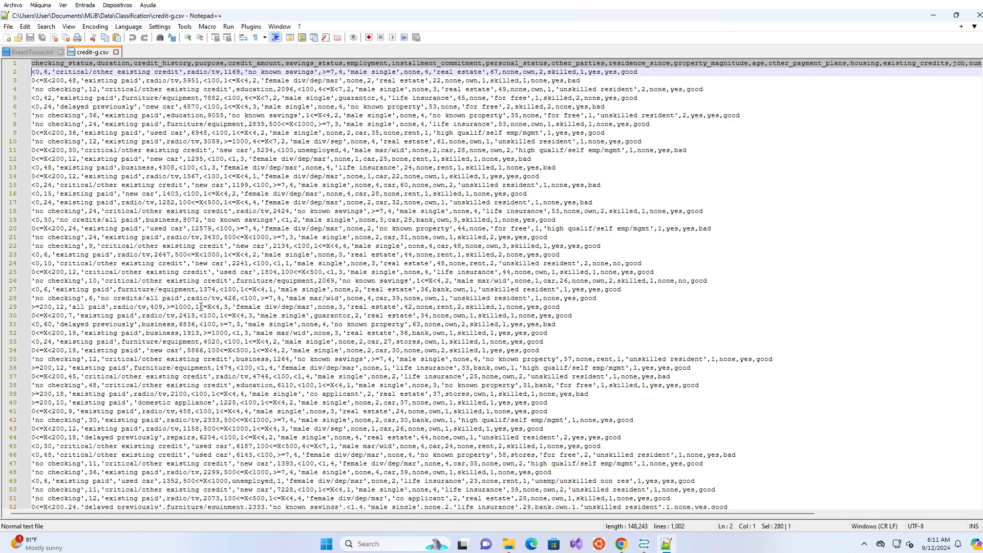
click(110, 80)
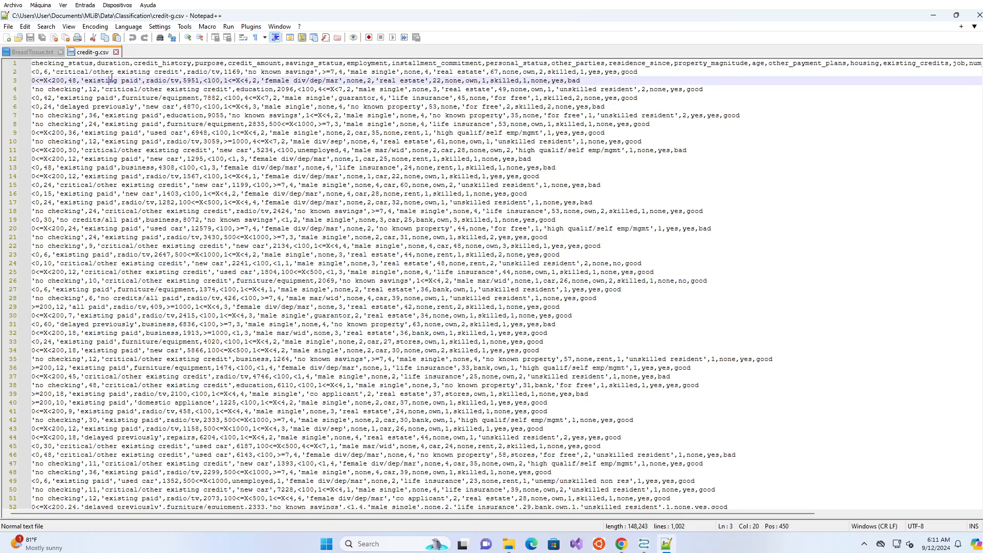
click(40, 72)
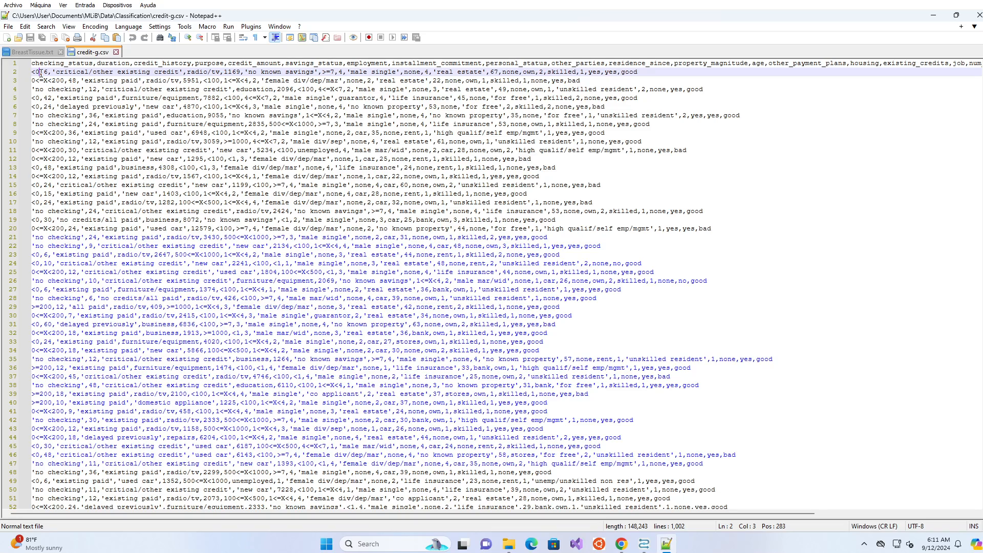
key(shift+Right)
key(Right)
key(shift+Right)
key(Right)
key(Right)
key(Right)
key(Right)
key(Right)
key(Right)
key(Right)
key(Right)
key(Right)
key(Right)
key(Right)
key(Right)
key(Right)
key(Right)
key(Right)
key(Right)
key(Right)
key(Right)
key(Right)
key(Right)
key(Right)
key(Right)
key(shift+Right)
Back in the Design view, set Read CSV's column separator to a comma.
click(926, 21)
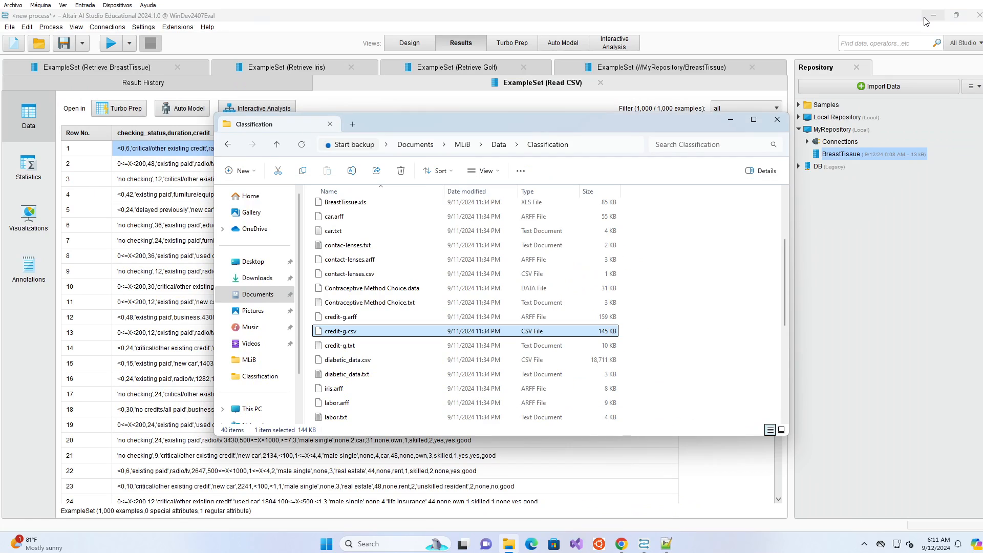
click(400, 42)
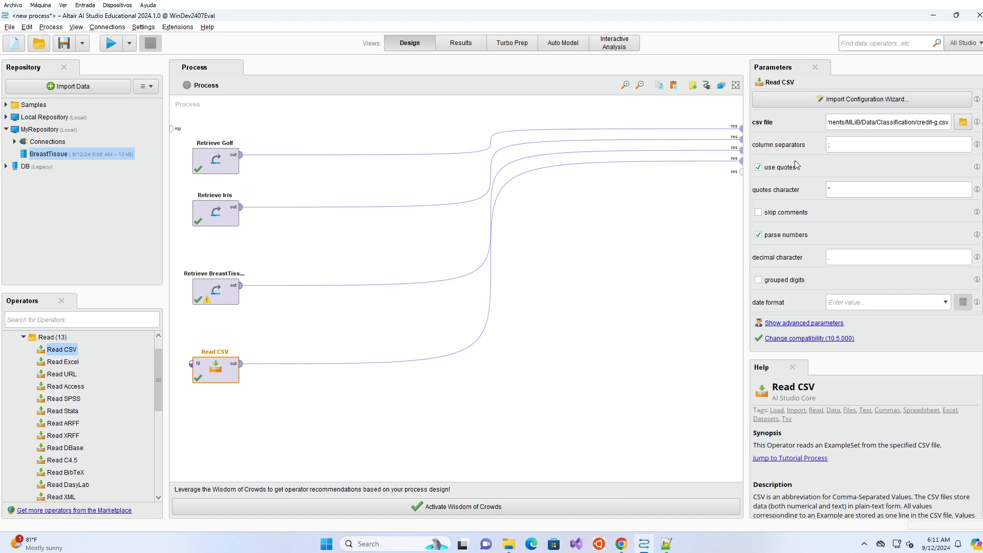
double_click(843, 144)
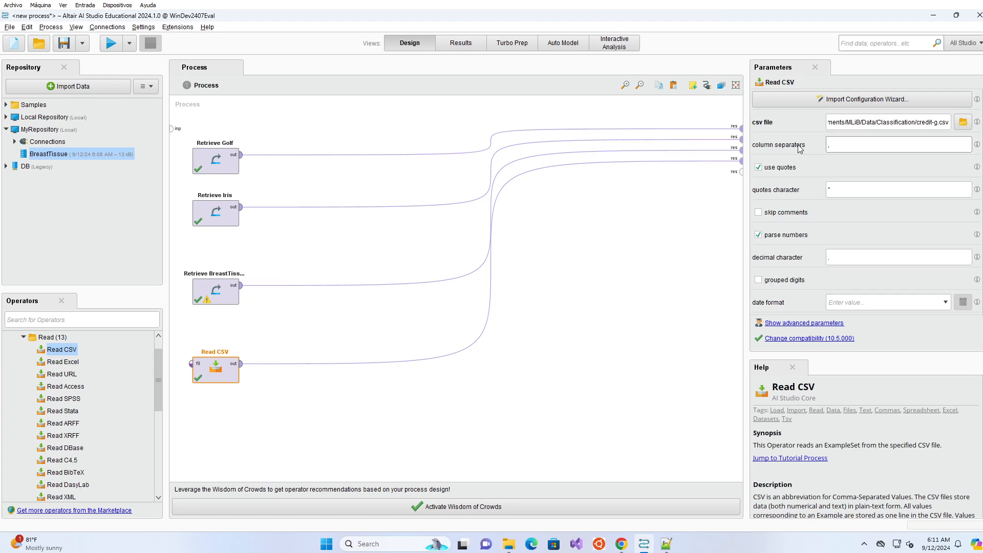
Run the process and check that credit-g loads 1,000 examples with 21 attributes including class.
click(111, 44)
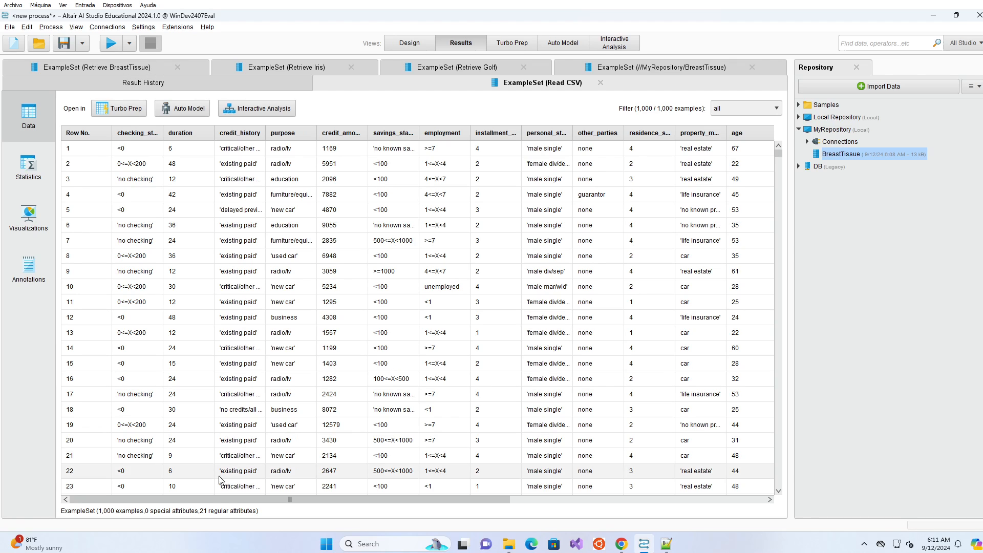
drag(530, 503, 590, 508)
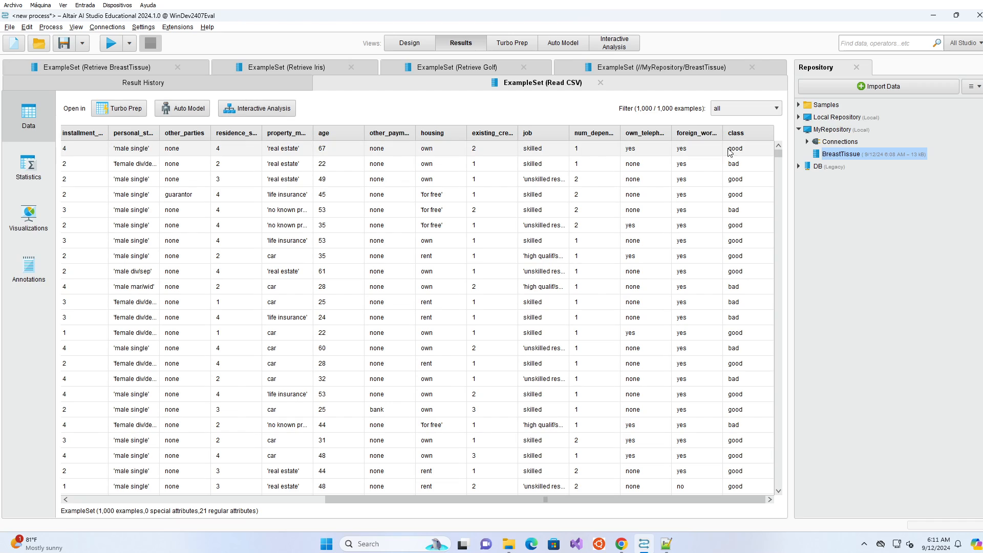
click(753, 277)
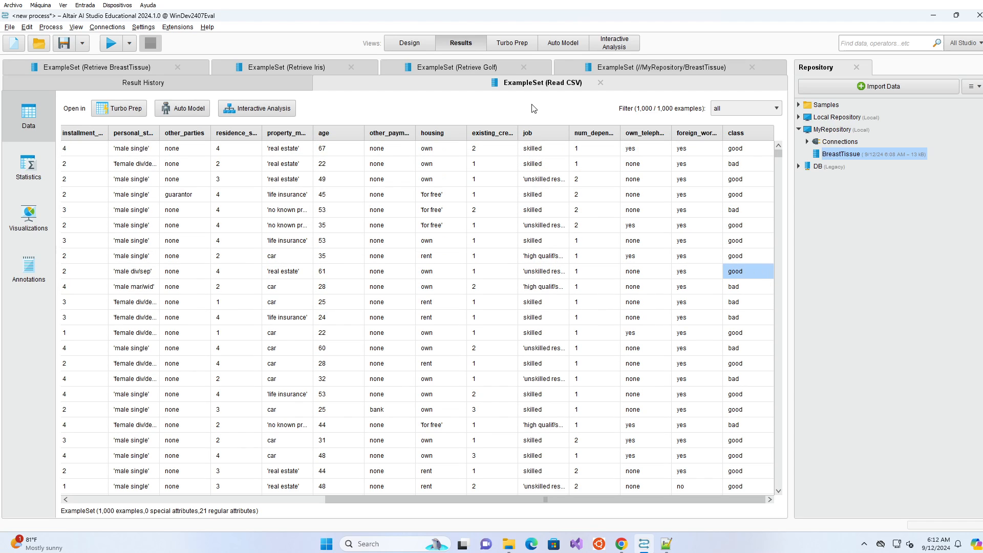
click(425, 44)
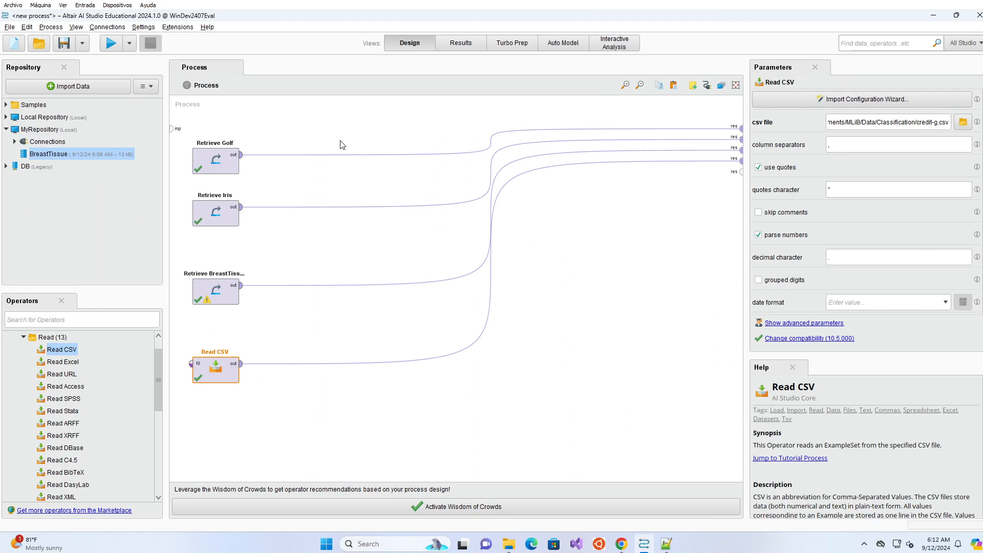
scroll(41, 374, up, 2)
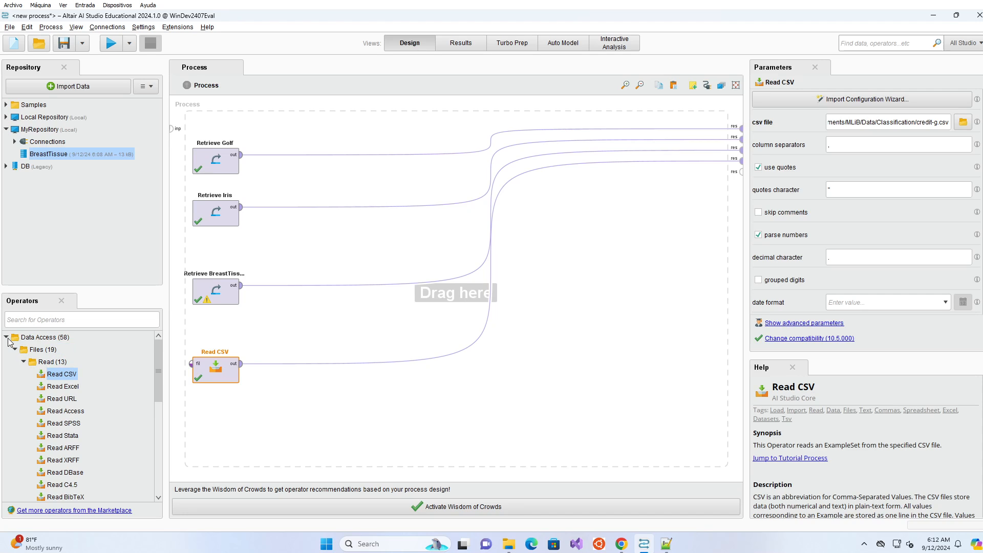
Search the operators for 'set rol' and select Set Role under Blending.
click(8, 338)
click(40, 352)
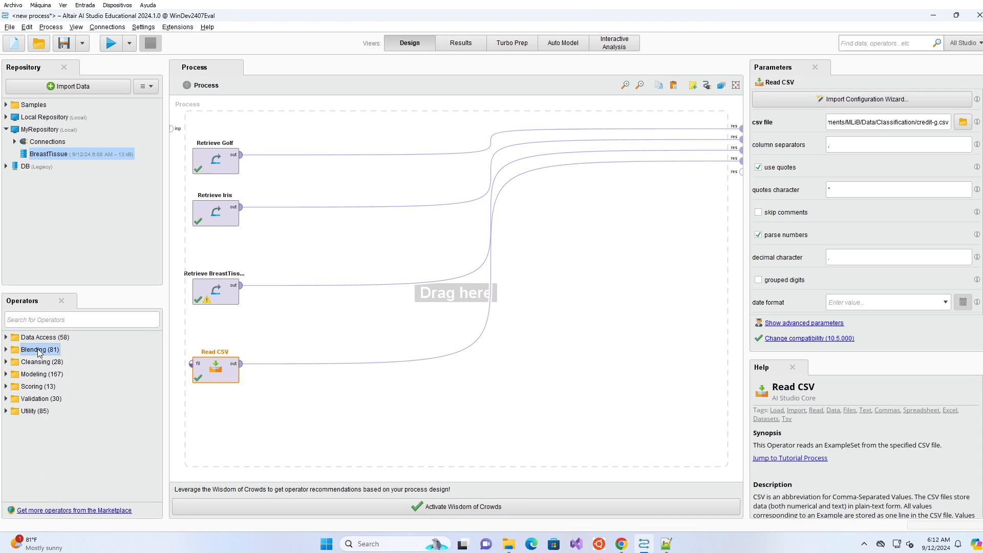
click(64, 319)
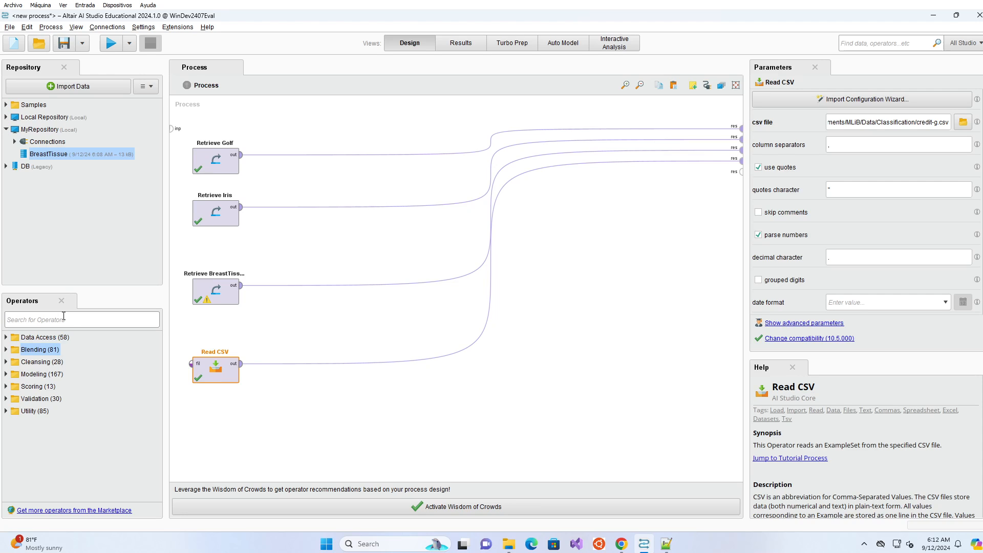
text(s)
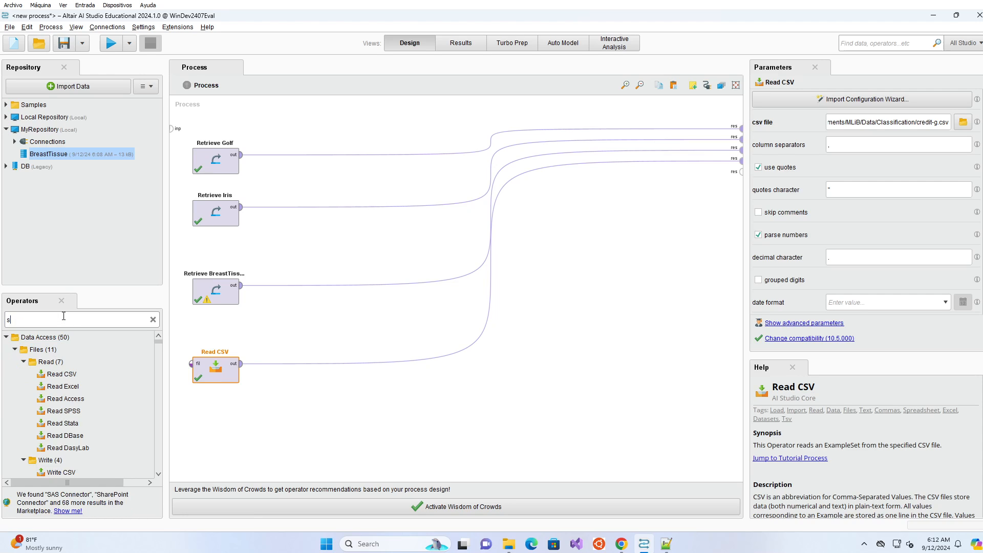
text(et r)
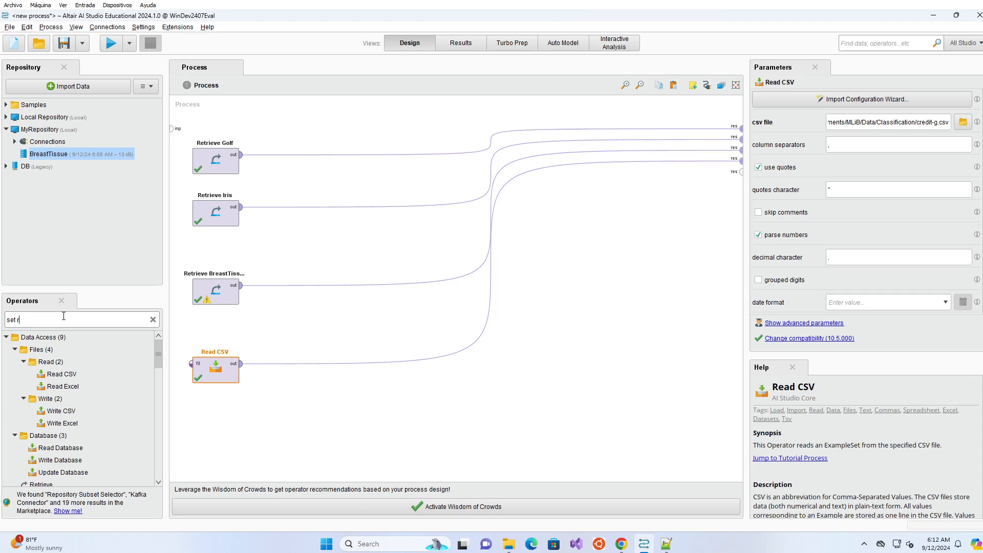
text(ol)
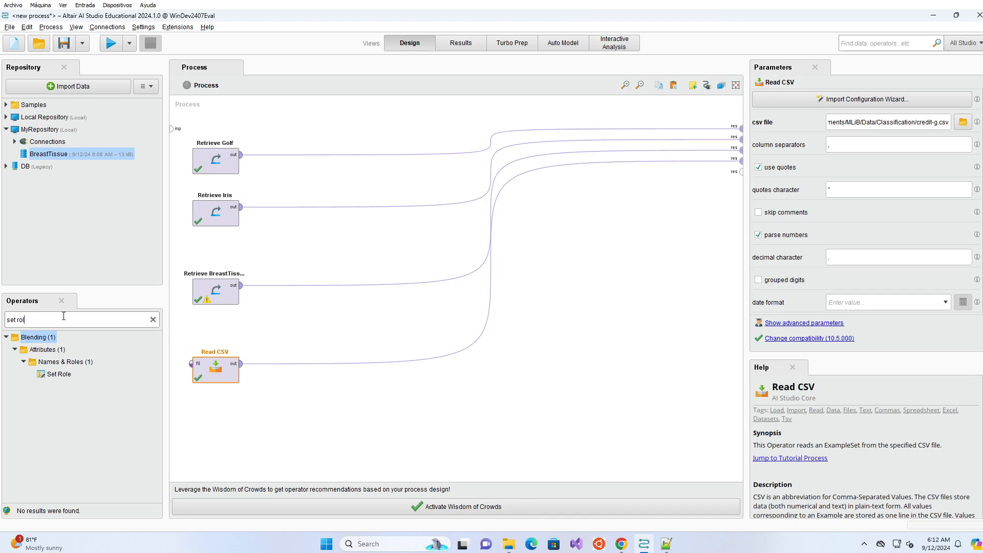
click(53, 376)
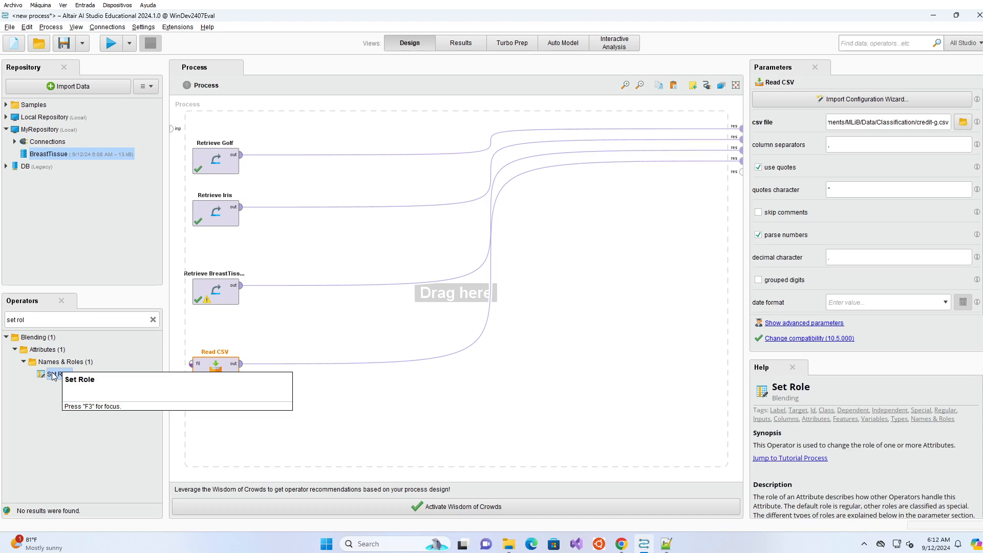
Add Set Role to the process and assign the class attribute the label target role.
drag(54, 376, 315, 363)
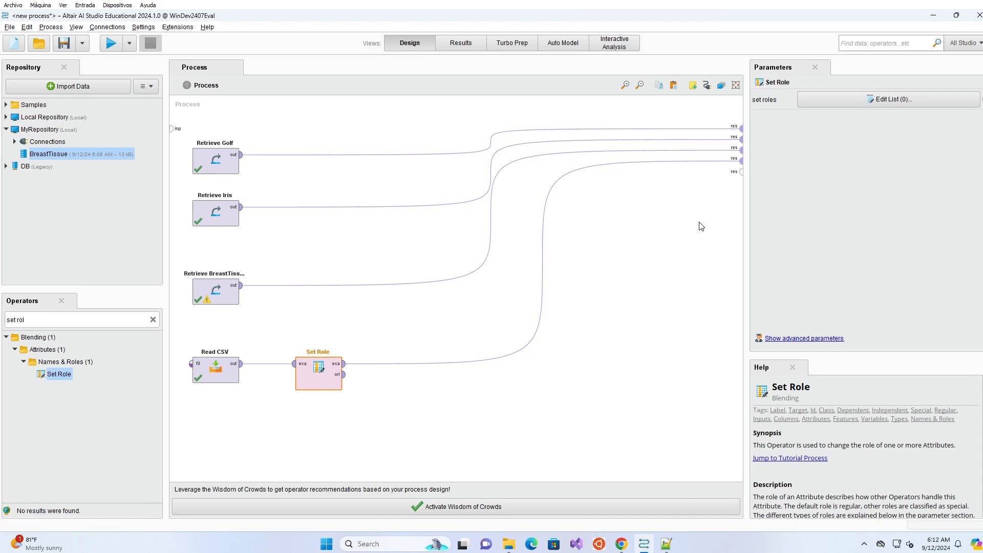
click(888, 101)
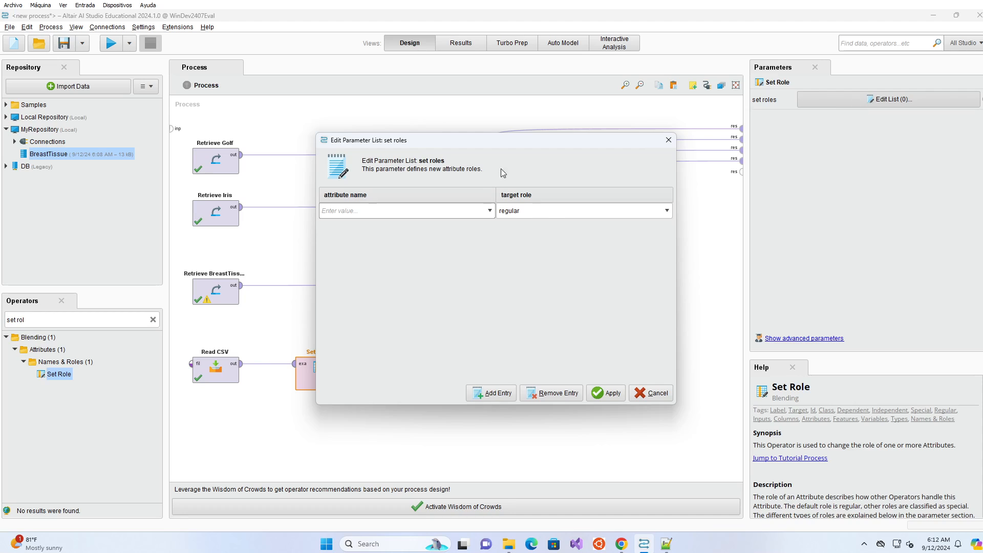
text(class)
click(559, 211)
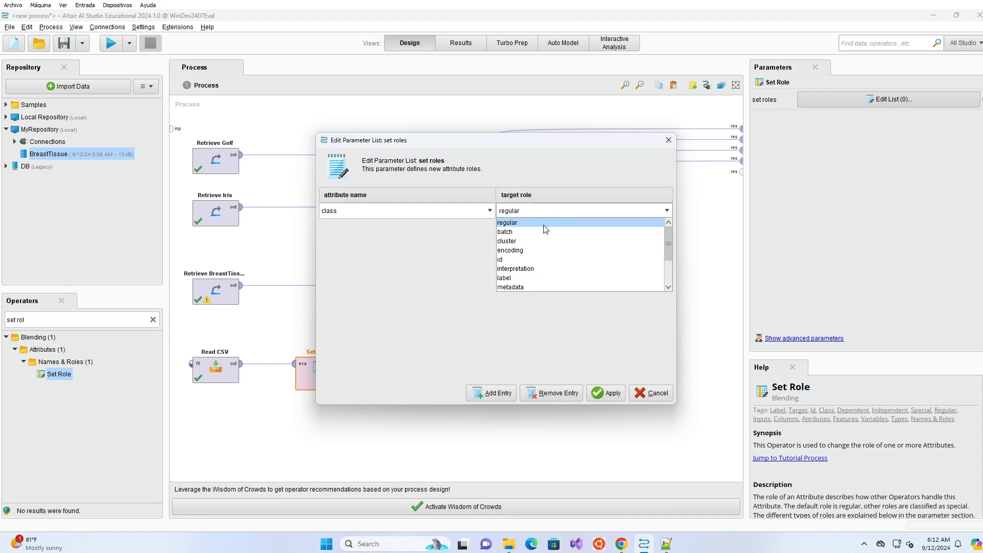
click(526, 278)
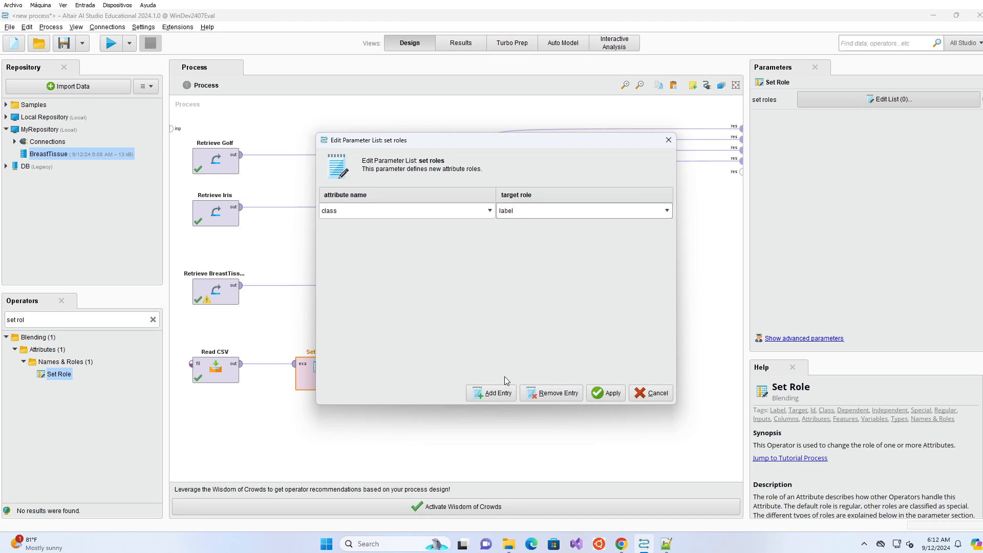
click(606, 393)
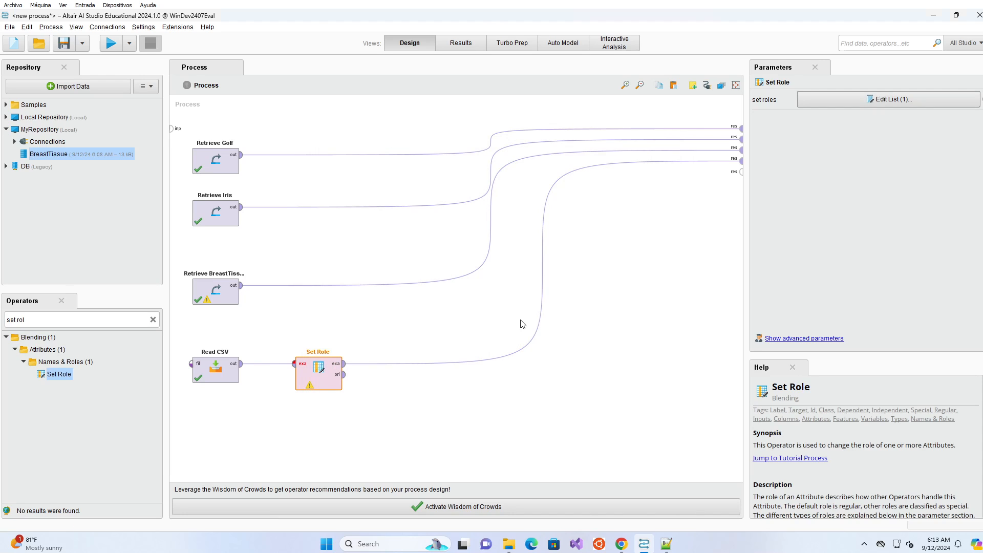
Run the process to confirm 1 special (class) and 20 regular attributes, then return to Design.
click(111, 44)
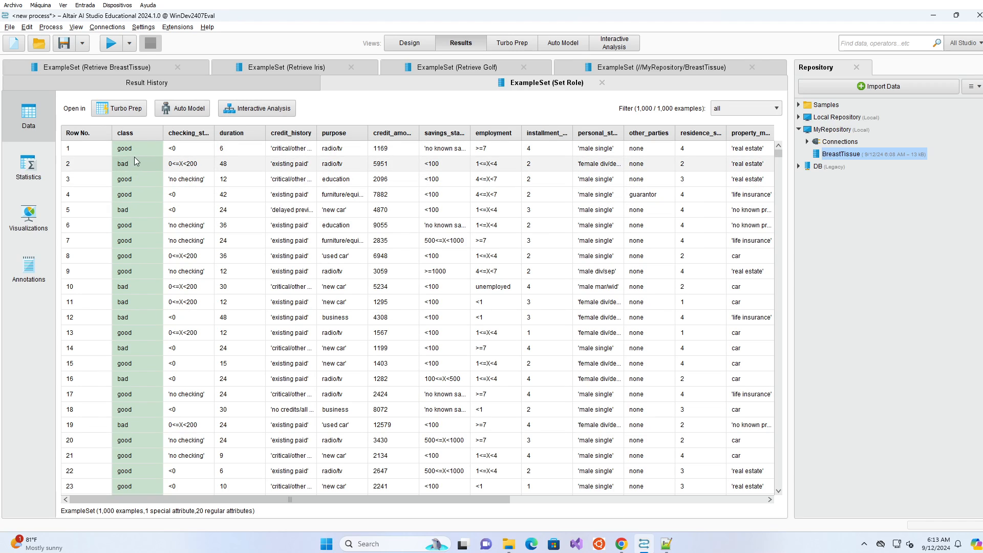
click(417, 49)
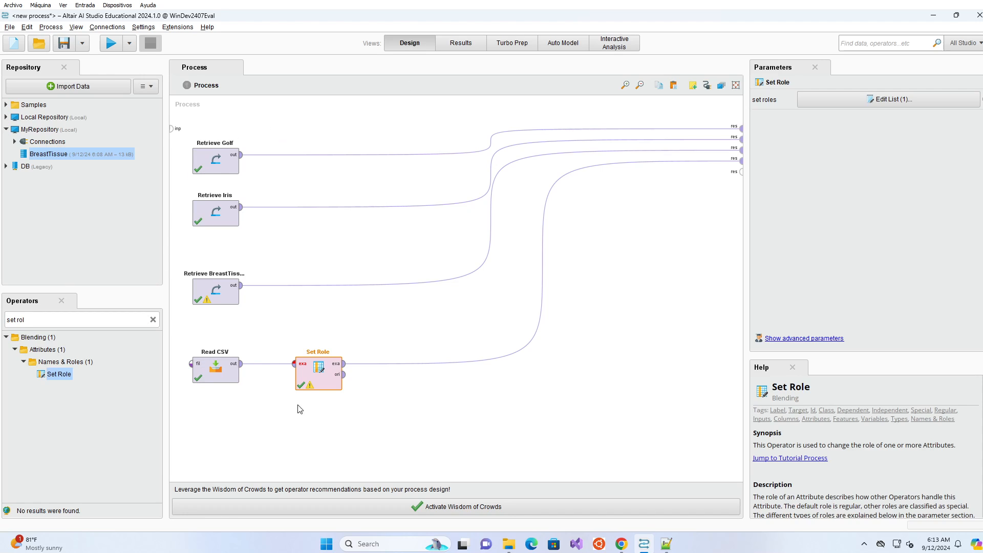
click(324, 266)
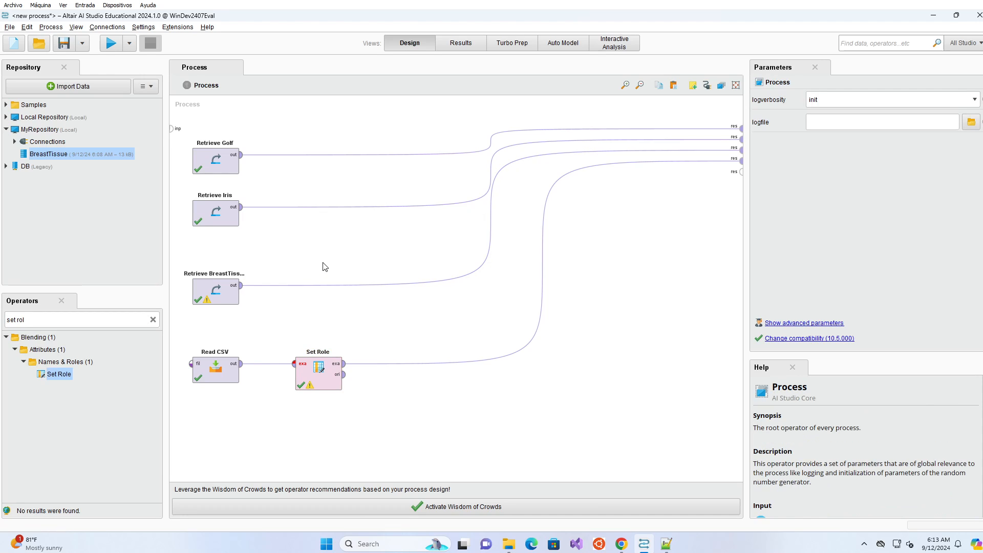
Save the process as My_First_Processs in MyRepository, replacing the mistyped '?' with '_'.
click(81, 45)
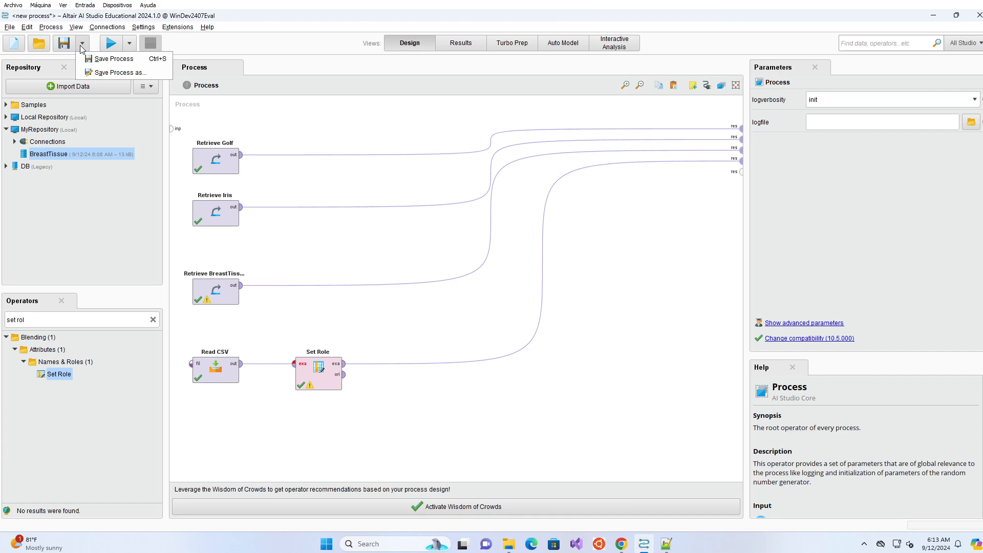
click(101, 72)
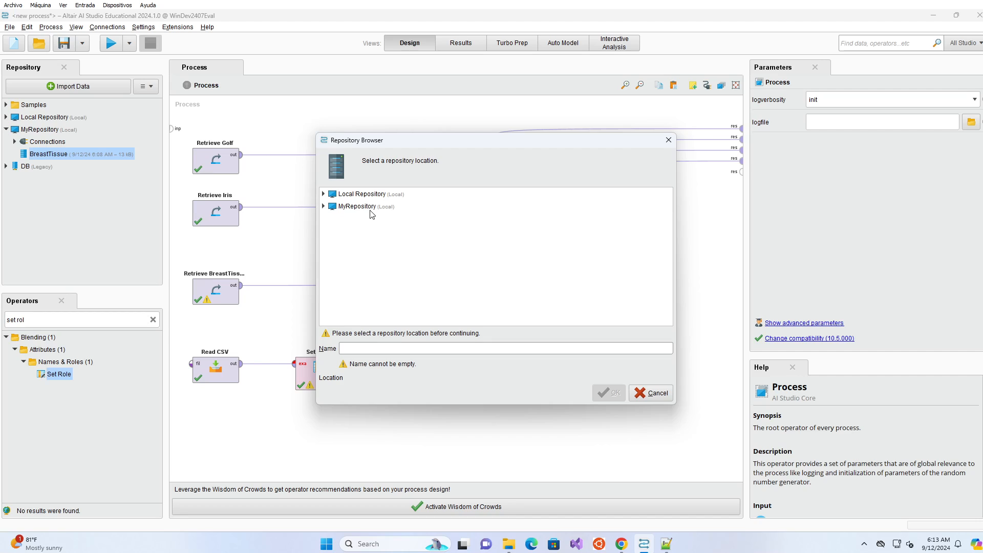
click(370, 210)
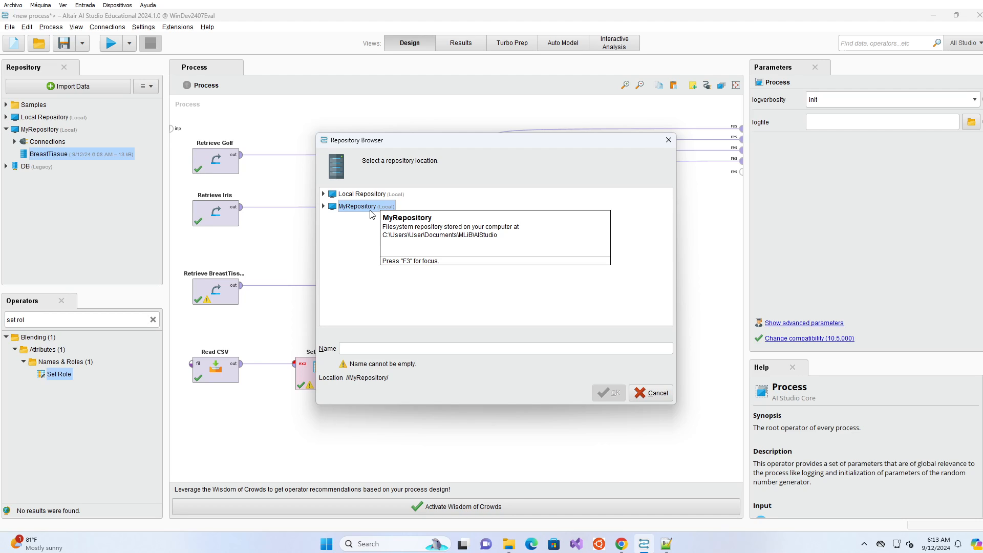
click(364, 345)
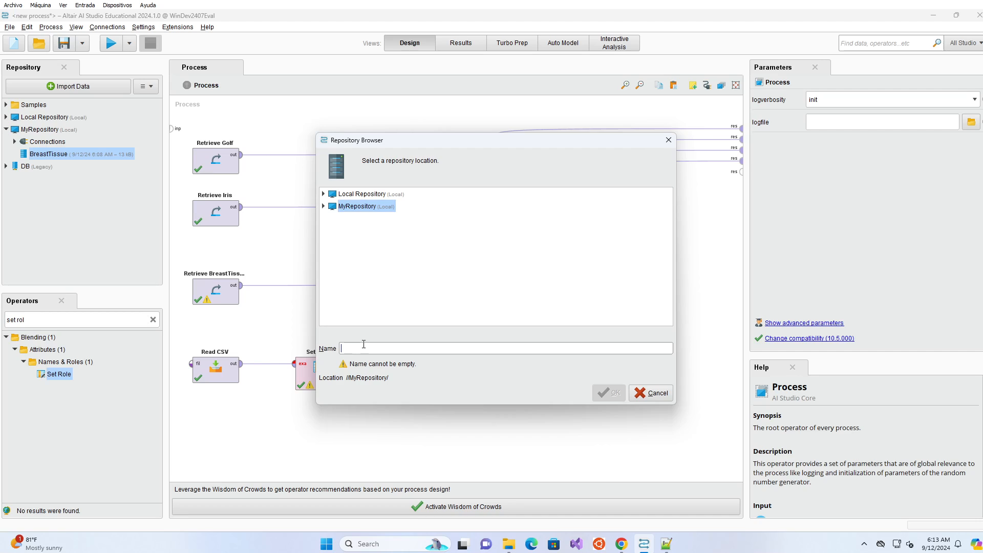
text(My)
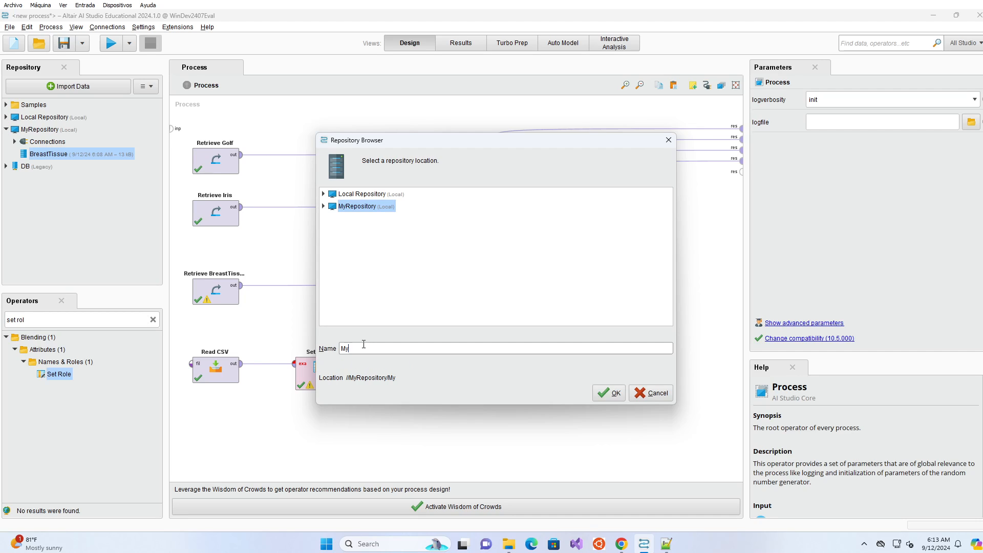
text(_First?Process)
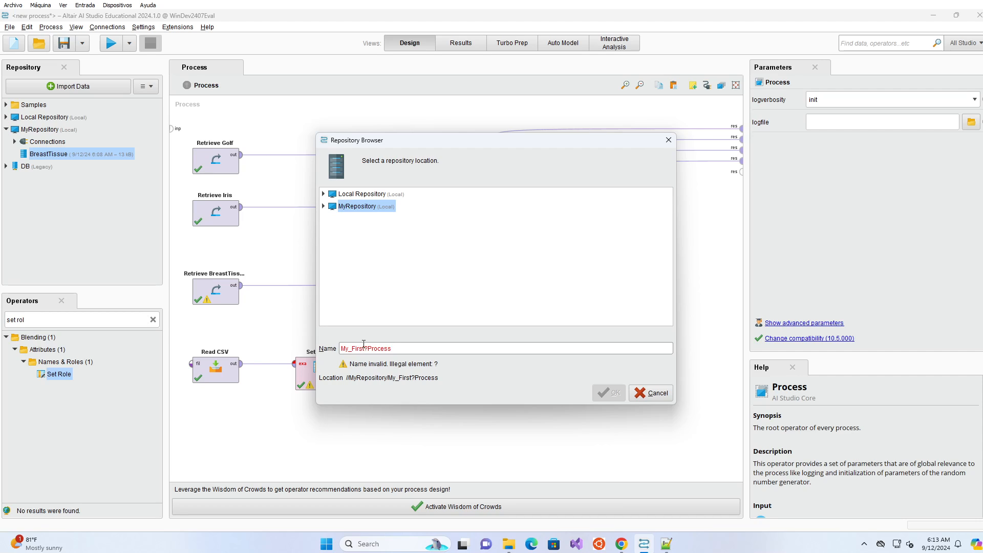
text(s)
click(364, 346)
key(BackSpace)
text(_)
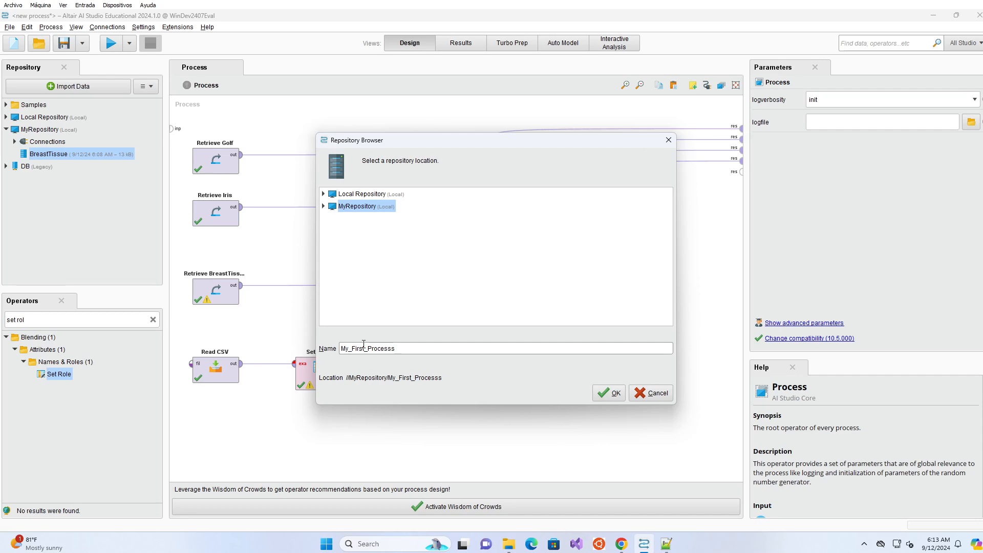
click(608, 396)
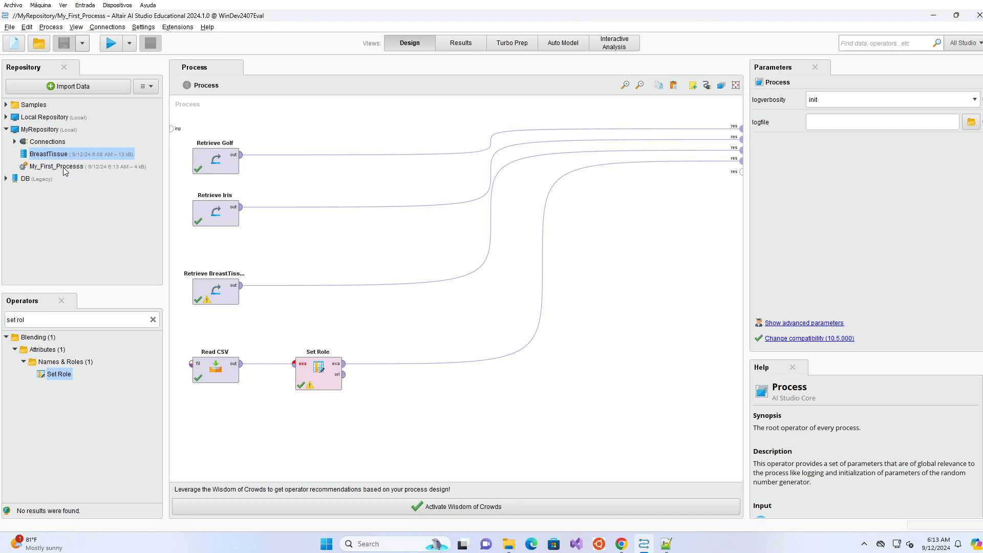
click(63, 167)
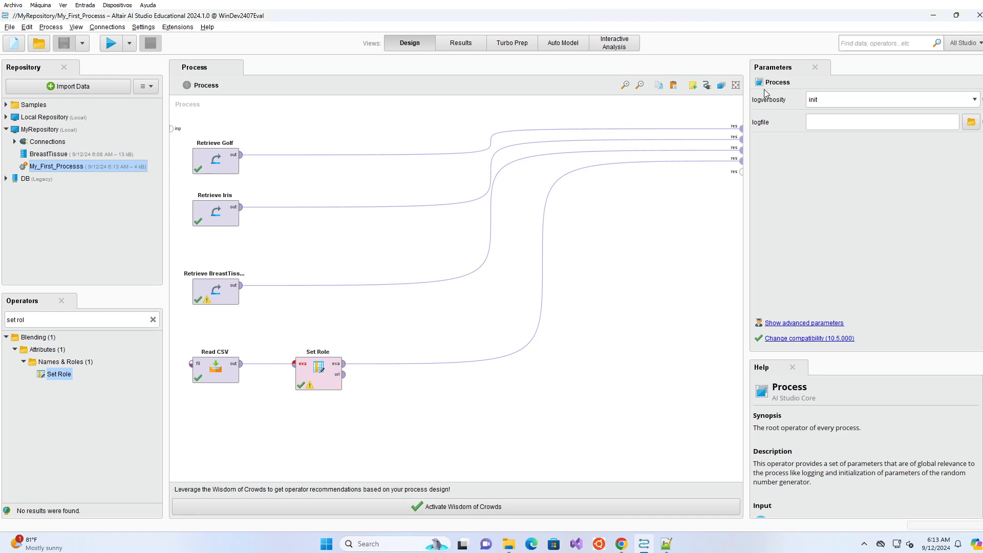
Relaunch AI Studio and verify My_First_Processs.rmp exists in Documents\MLiB\AIStudio.
click(979, 15)
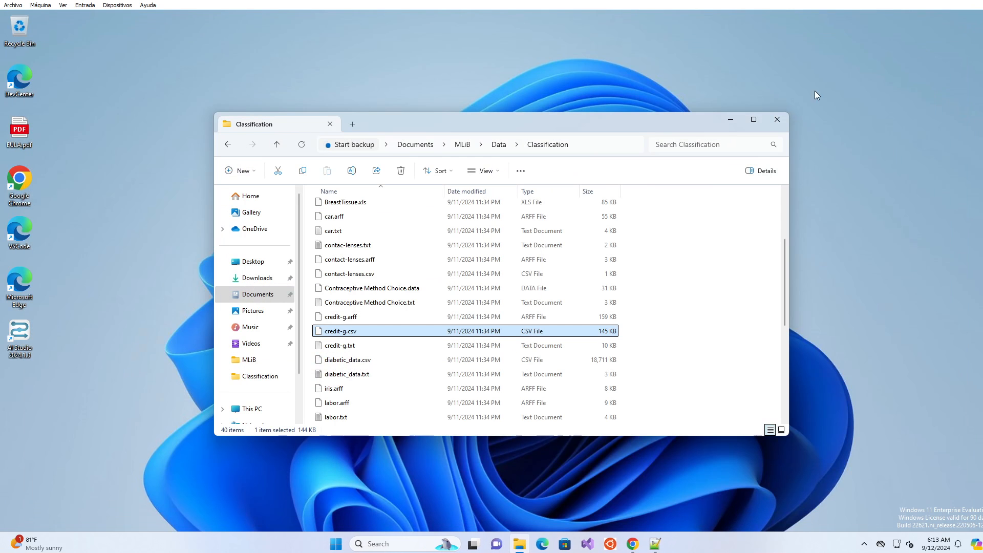
double_click(13, 332)
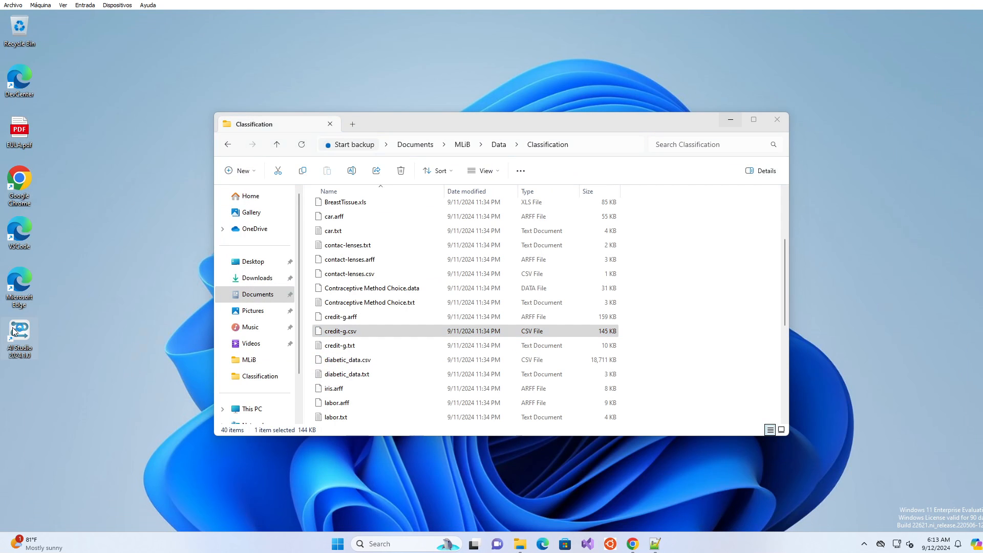
click(425, 145)
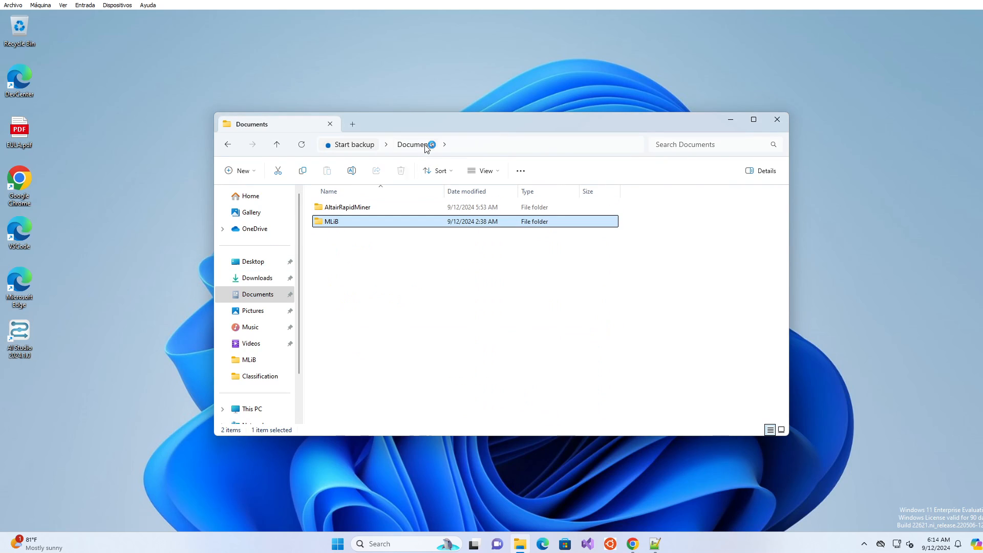
double_click(320, 226)
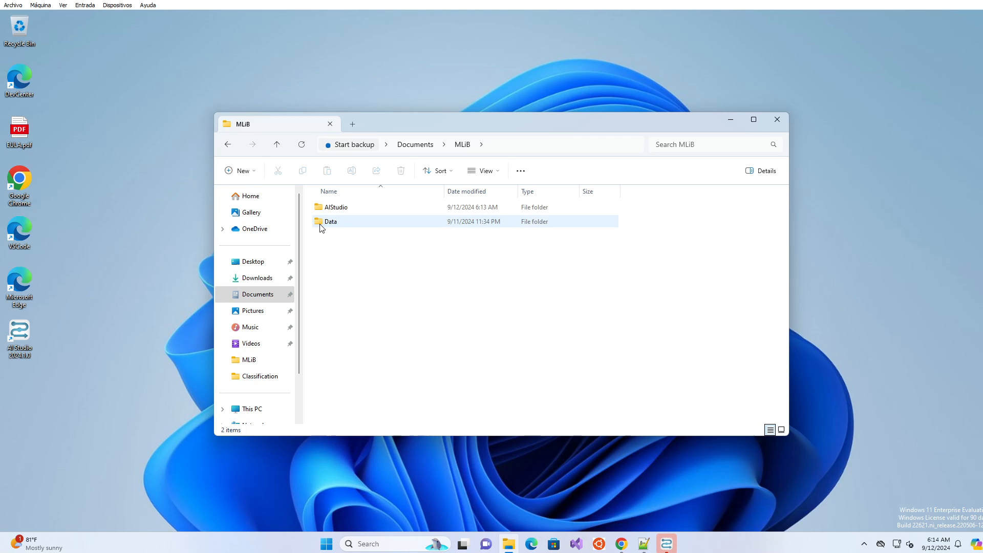
click(343, 208)
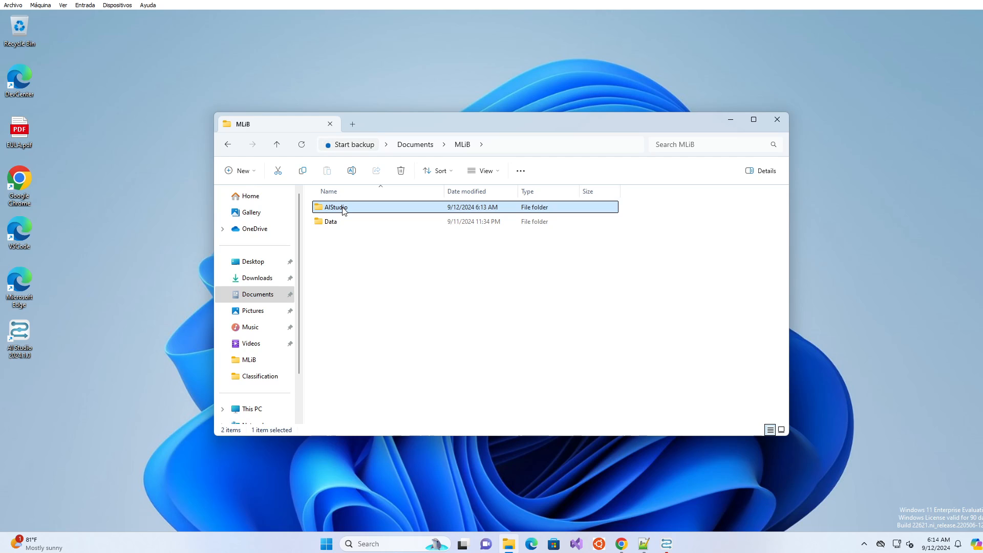
double_click(343, 211)
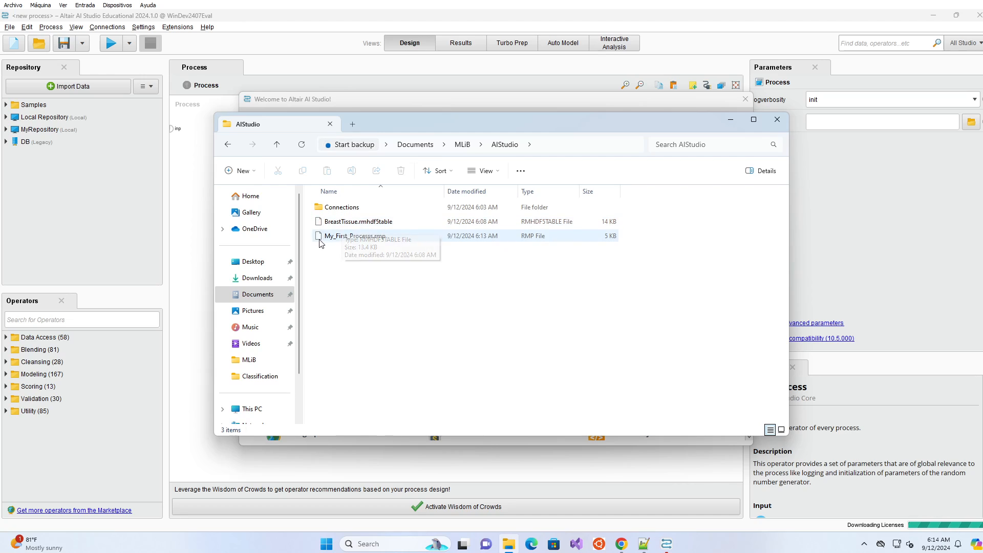
click(346, 242)
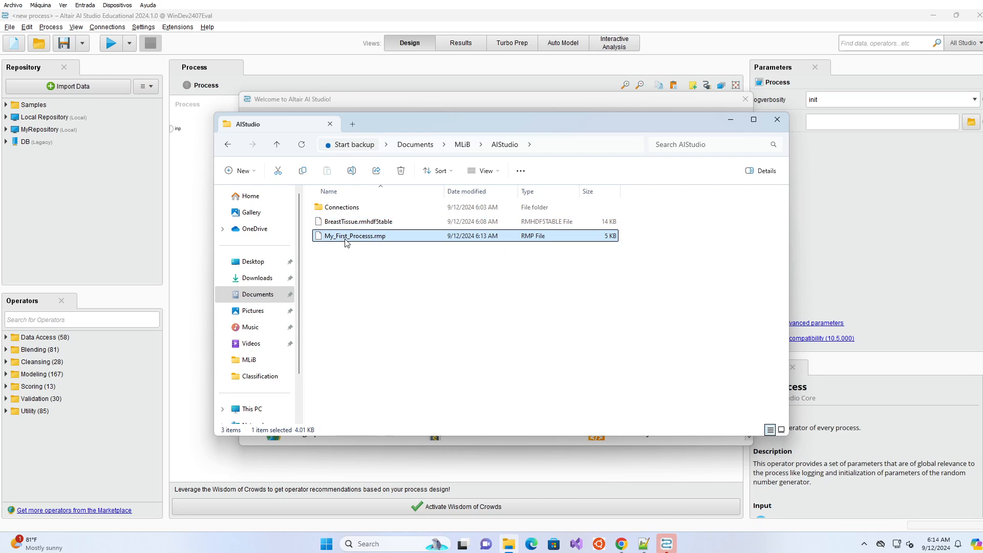
click(462, 146)
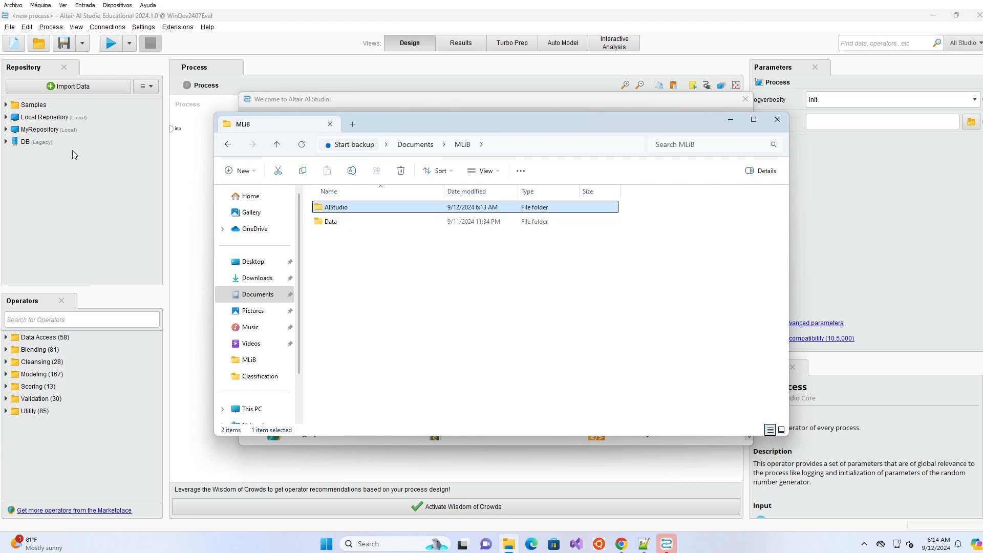
click(60, 165)
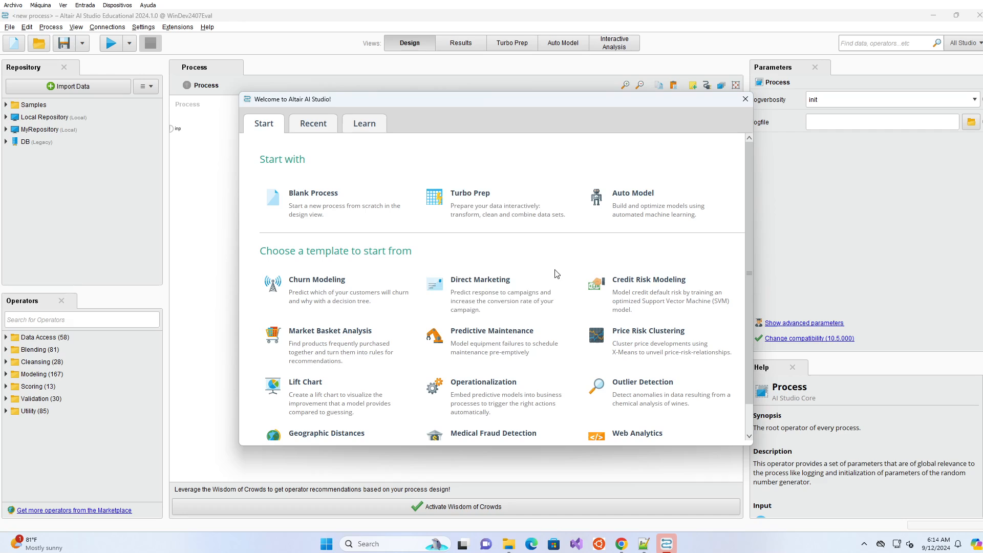
Start a blank process, expand MyRepository and open My_First_Processs.
click(355, 207)
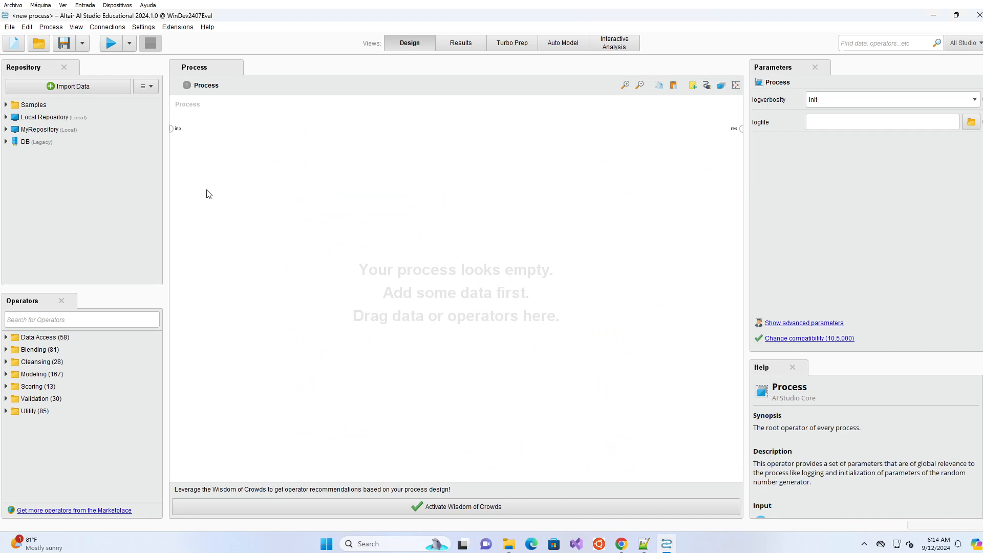
click(7, 130)
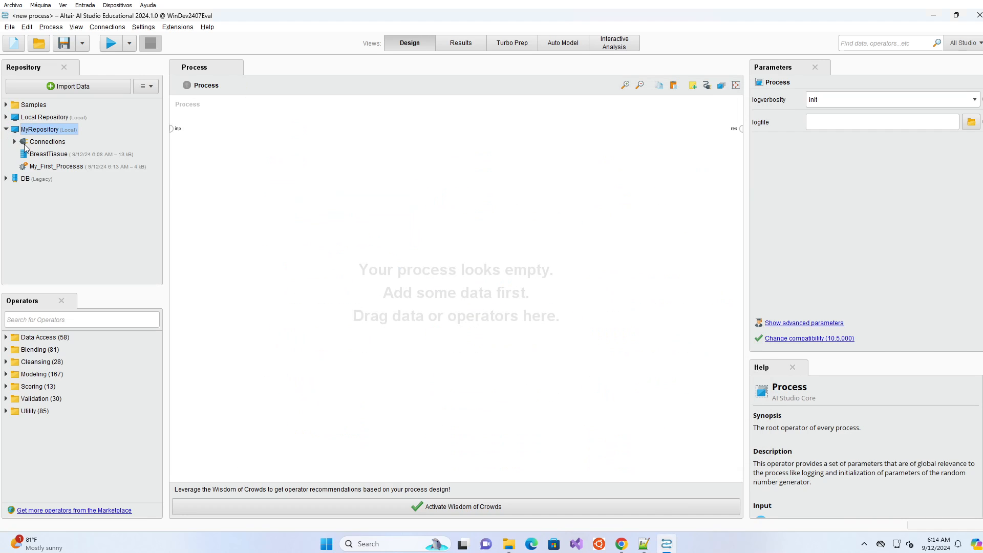
click(48, 157)
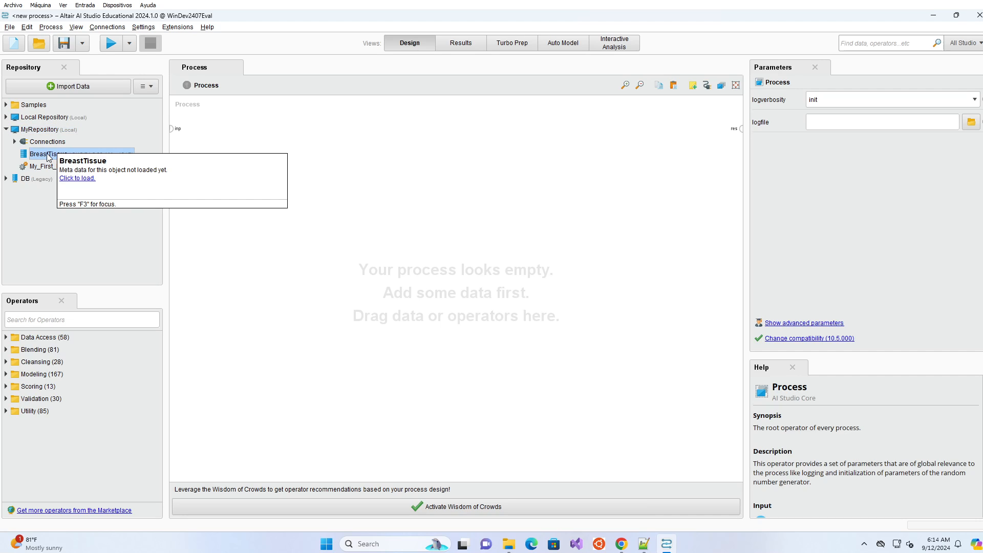
click(38, 167)
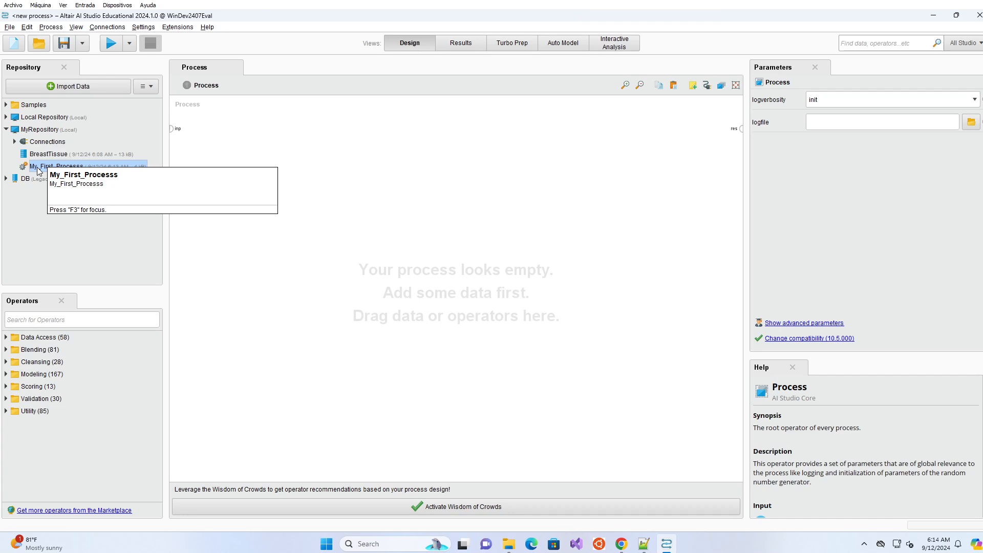
double_click(38, 169)
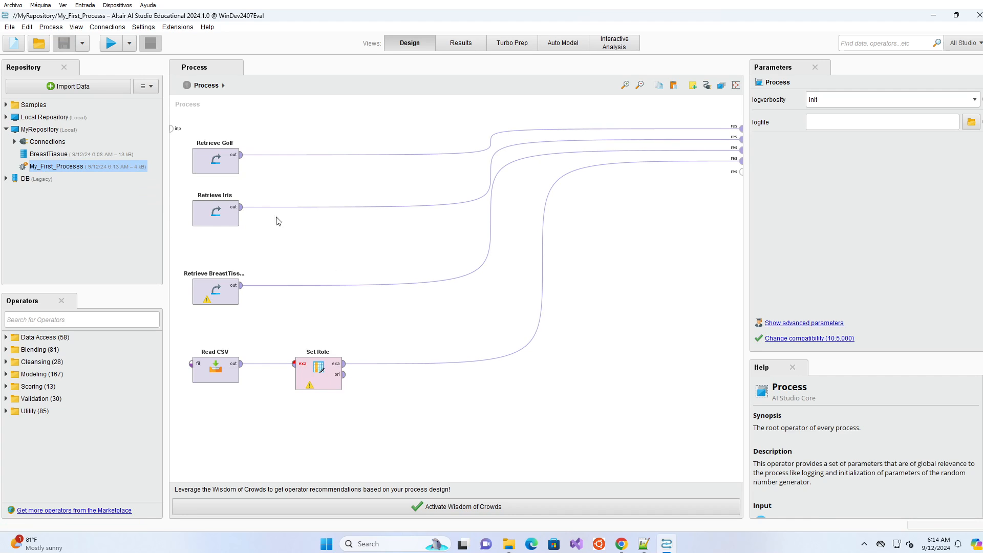